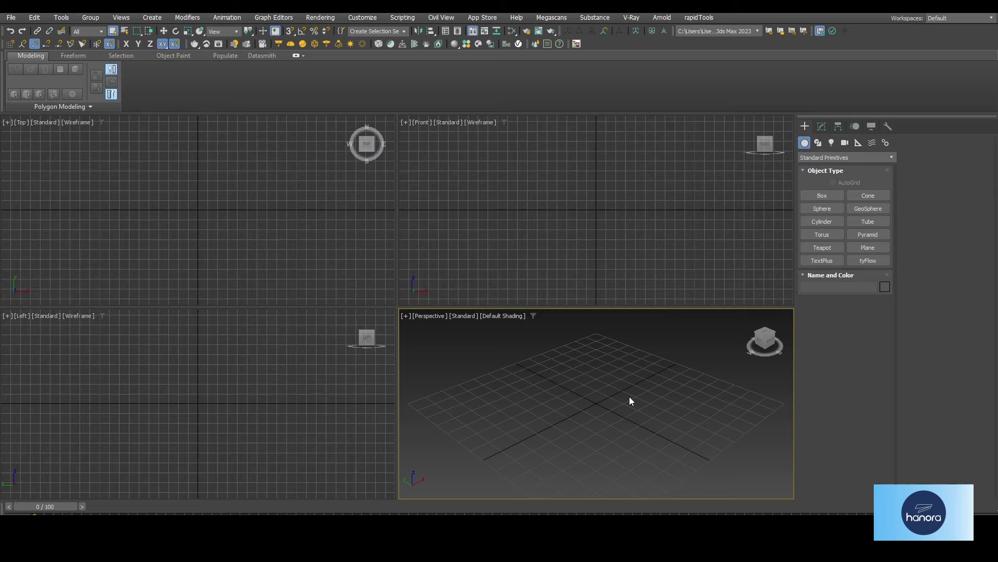
Step: Draw a tube in the Front viewport
left_click(868, 221)
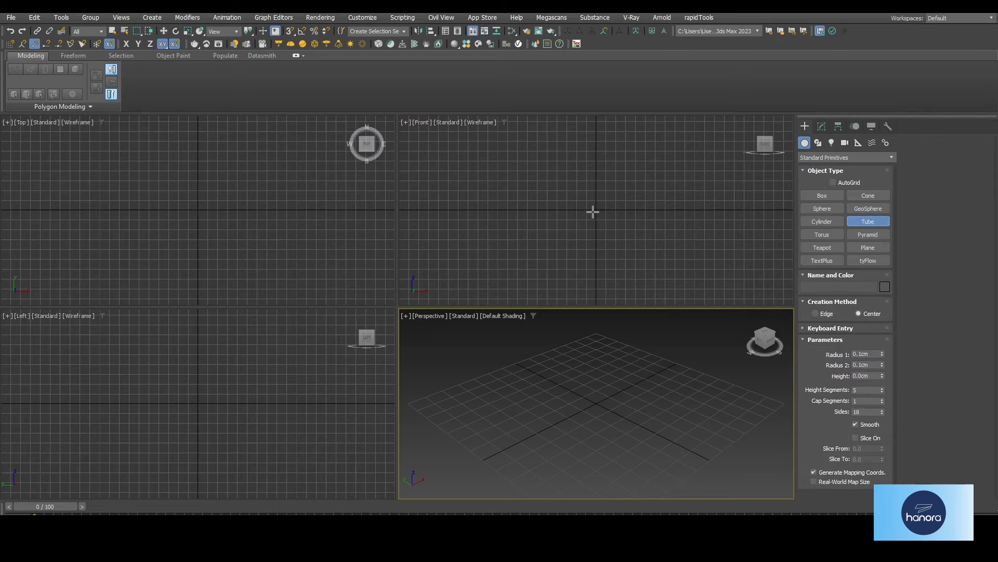
left_click_drag(593, 210, 631, 259)
left_click(618, 240)
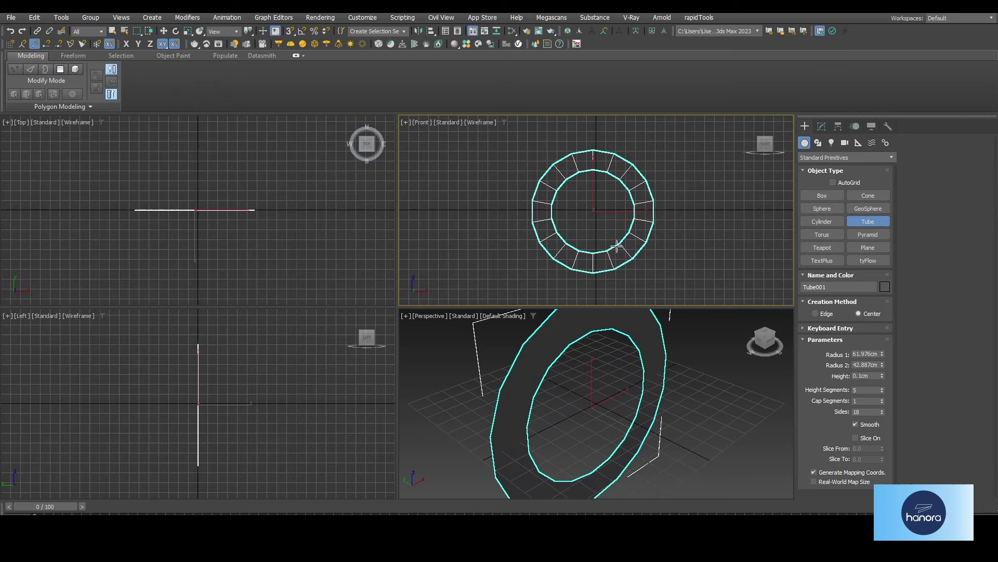
left_click(602, 216)
right_click(602, 216)
Step: Place the tube at the world origin (0,0,0) using Move Type-In
left_click(614, 358)
key("alt+w")
key("z")
key("w")
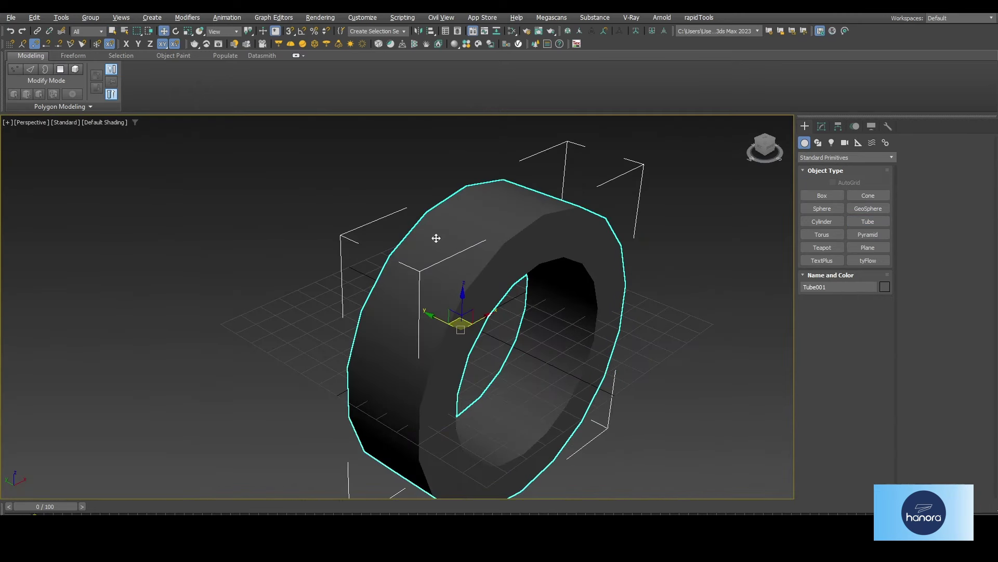
right_click(164, 31)
left_click_drag(688, 89, 675, 108)
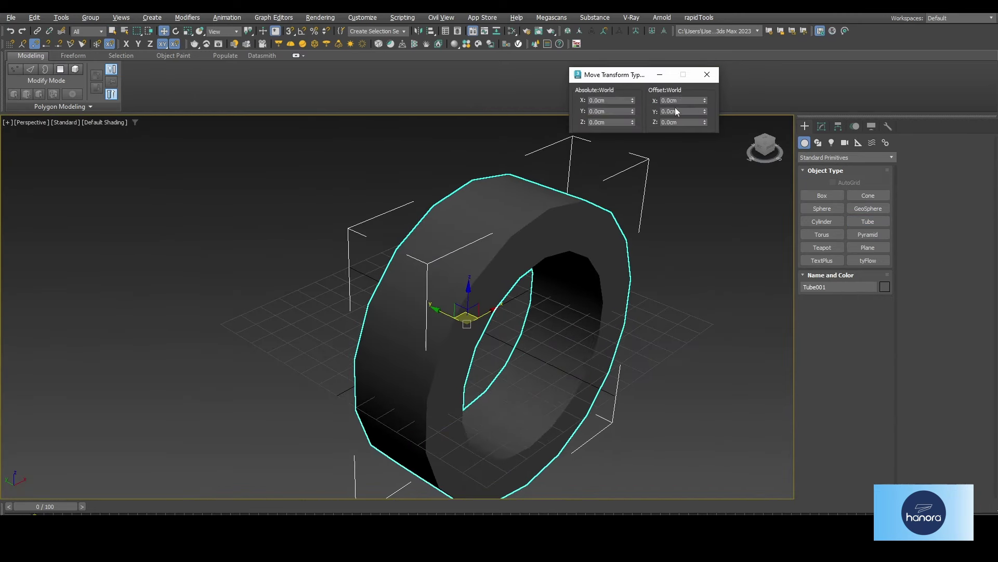
left_click(718, 70)
Step: Give the tube Radius 1 60, Radius 2 40, Height 40 and 36 sides
left_click(822, 128)
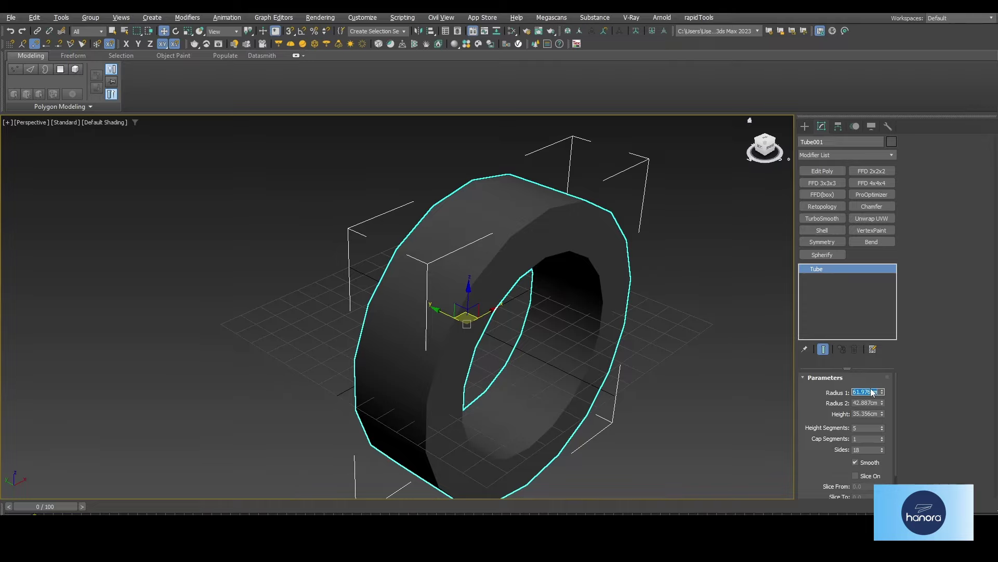
type("60")
key("Tab")
type("40")
key("Tab")
type("40")
key("Tab")
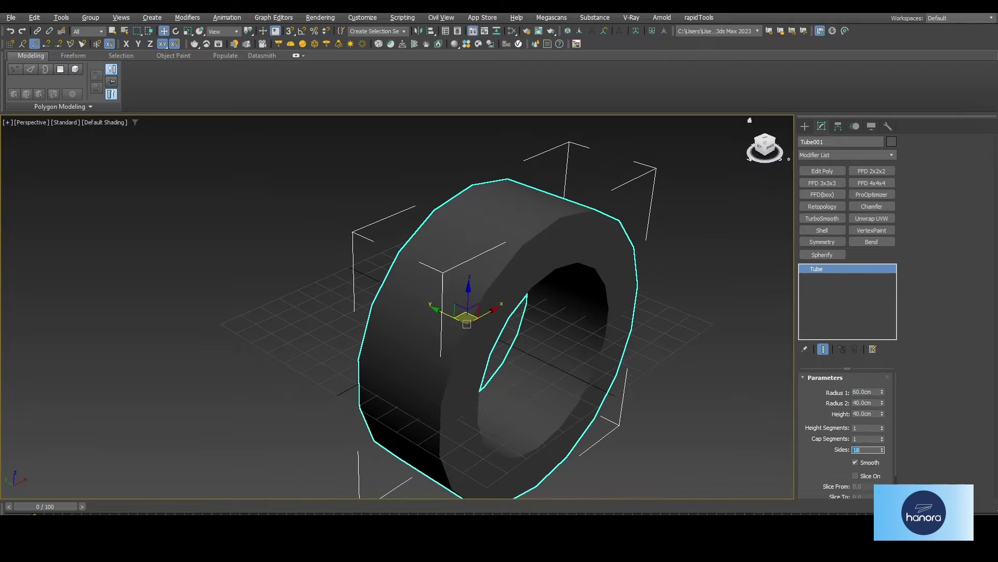
type("36")
key("Return")
key("j")
Step: Show the tube with edged faces and maximize the Front viewport
key("F4")
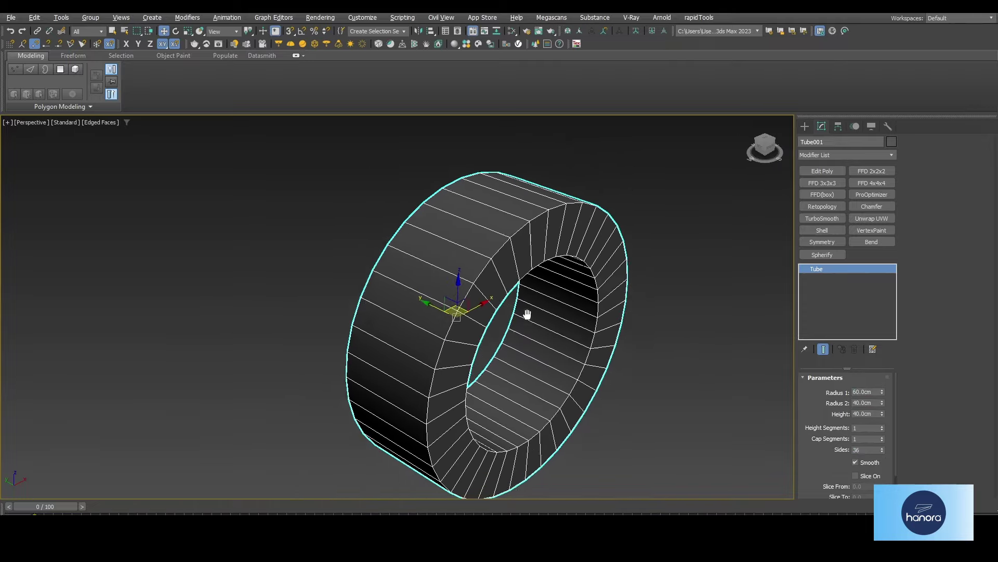
middle_click_drag(528, 314, 553, 302, "alt")
key("alt+w")
middle_click(607, 210)
key("alt+w")
Step: Create a box in the Front view below the tube
left_click(805, 126)
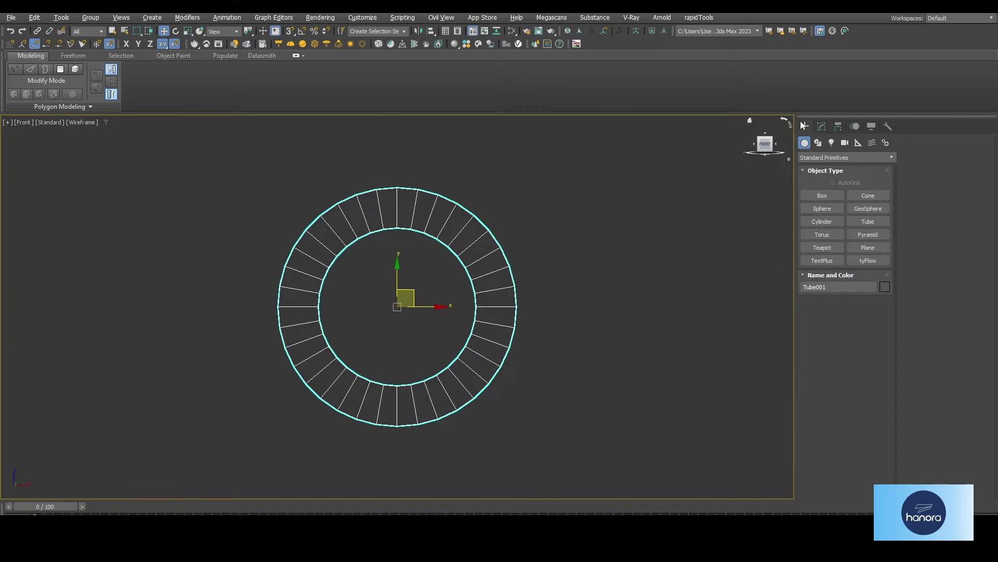
left_click(822, 195)
scroll(494, 297, "up", 2)
middle_click_drag(365, 442, 366, 312)
left_click_drag(364, 310, 482, 445)
left_click(516, 364)
right_click(516, 364)
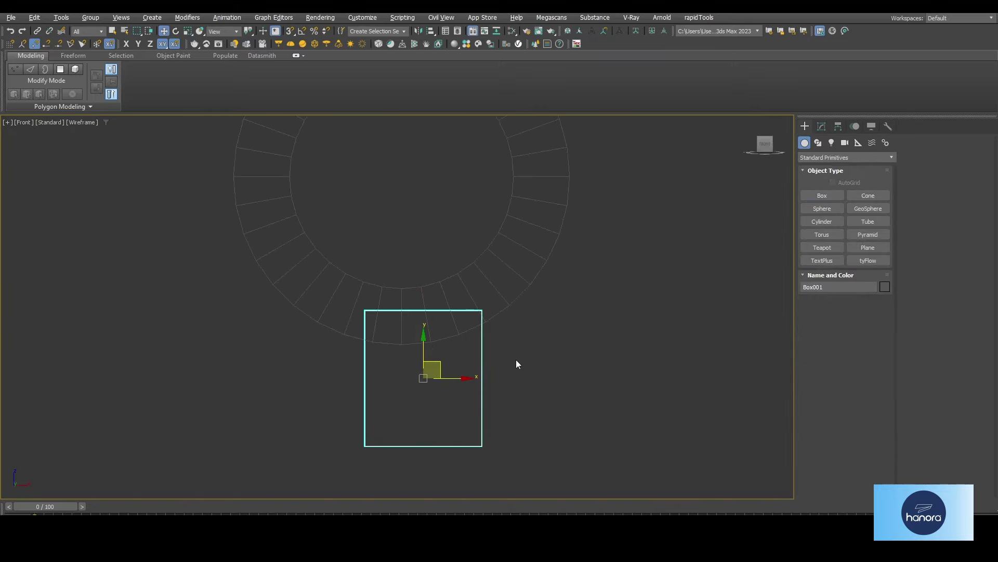
Step: Move the box up under the tube's bottom centre and convert it to Editable Poly
scroll(444, 288, "down", 2)
left_click_drag(437, 326, 421, 302)
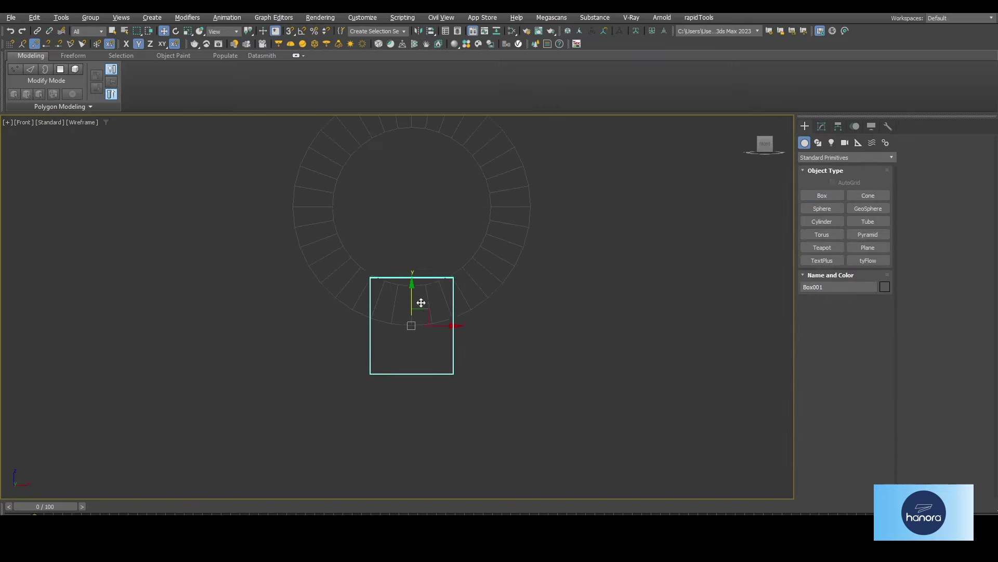
scroll(446, 229, "up", 2)
right_click(448, 290)
left_click(565, 435)
Step: Enter vertex level and zoom in on the box's top corners at the tube's rim
key("1")
scroll(297, 291, "up", 3)
scroll(281, 328, "up", 3)
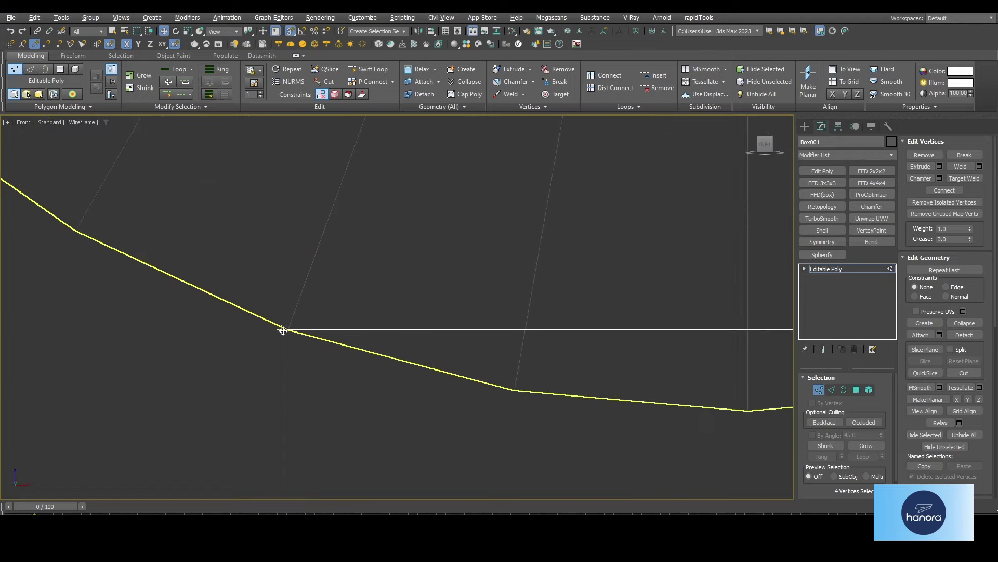
scroll(431, 250, "down", 3)
scroll(395, 271, "up", 3)
scroll(326, 261, "down", 3)
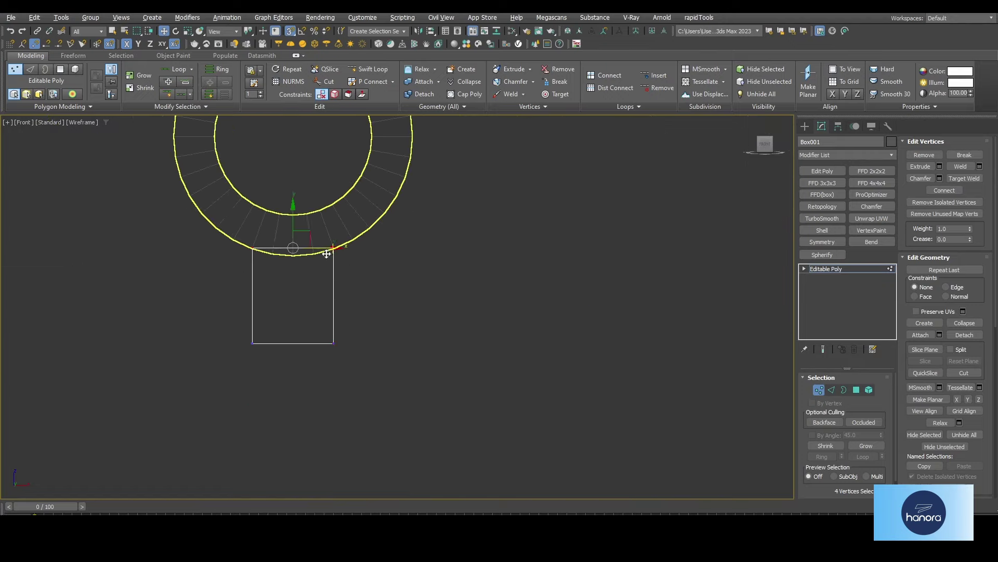
scroll(323, 252, "up", 3)
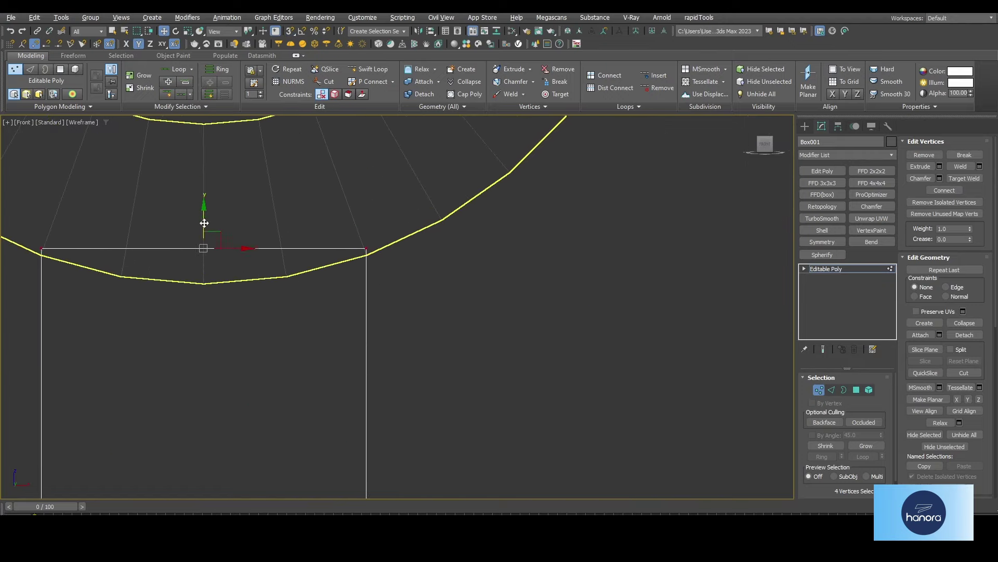
scroll(198, 239, "down", 3)
Step: Clone the box and place the copy to the right beside the tube
left_click(819, 389)
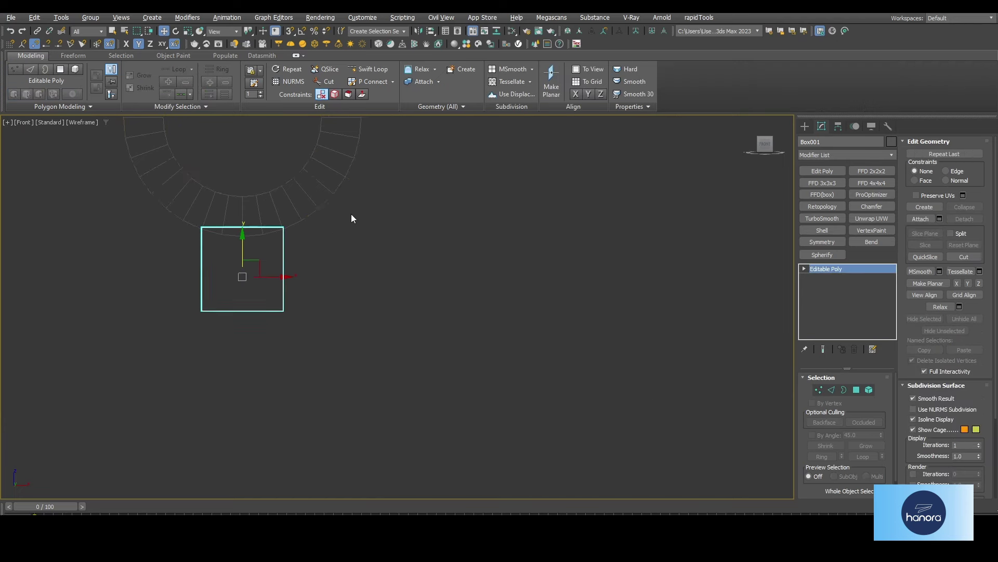
middle_click_drag(350, 216, 404, 304)
left_click_drag(304, 354, 502, 202, "shift")
left_click(540, 329)
scroll(472, 233, "up", 2)
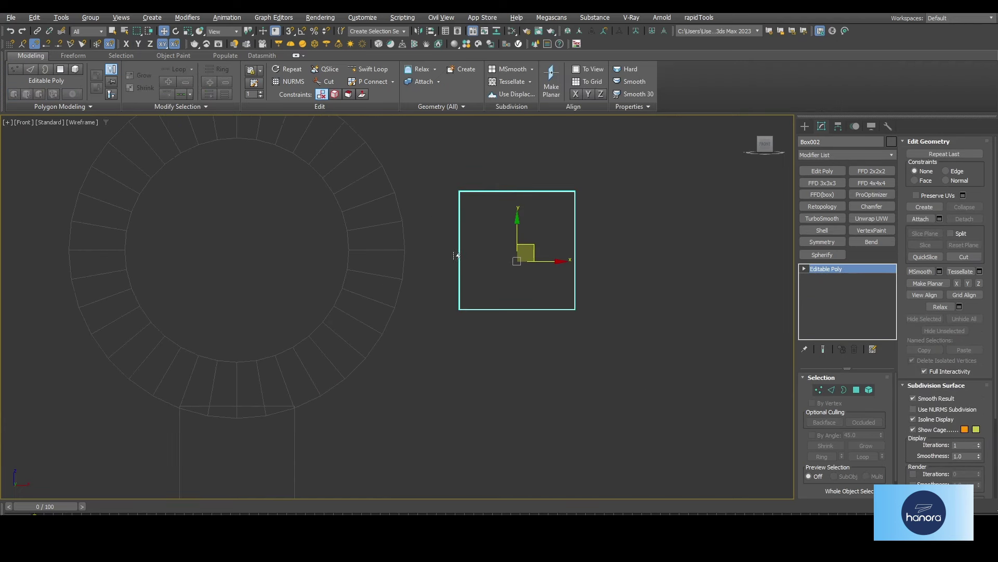
mouse_move(551, 250)
left_mouse_down()
mouse_move(269, 248)
mouse_move(484, 248)
left_mouse_up()
Step: Flatten the box copy into a thin bar by moving its top and bottom vertices
key("1")
left_click_drag(364, 156, 520, 193)
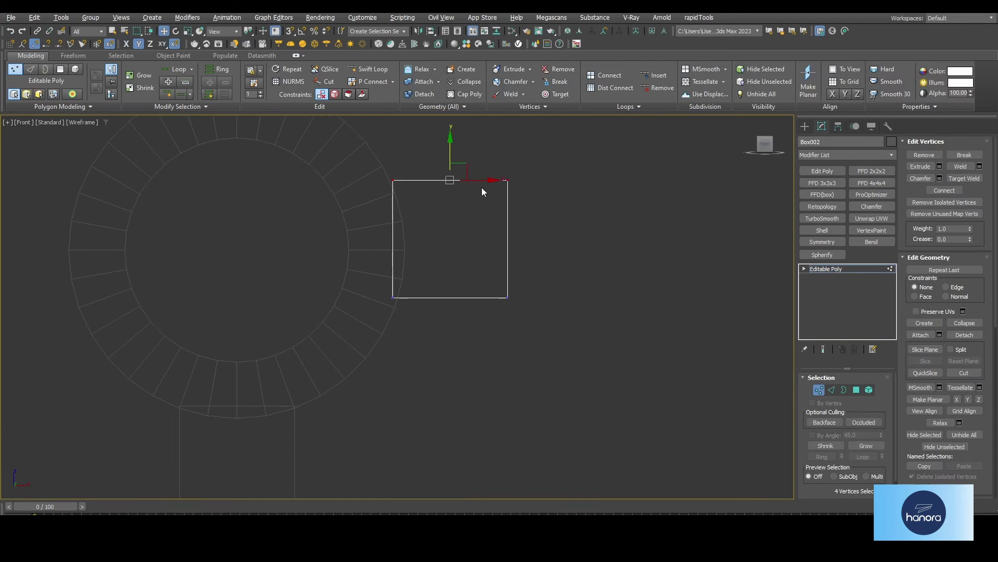
scroll(484, 192, "up", 2)
left_click_drag(425, 167, 425, 250)
left_click_drag(272, 375, 561, 426)
left_click_drag(430, 389, 430, 352)
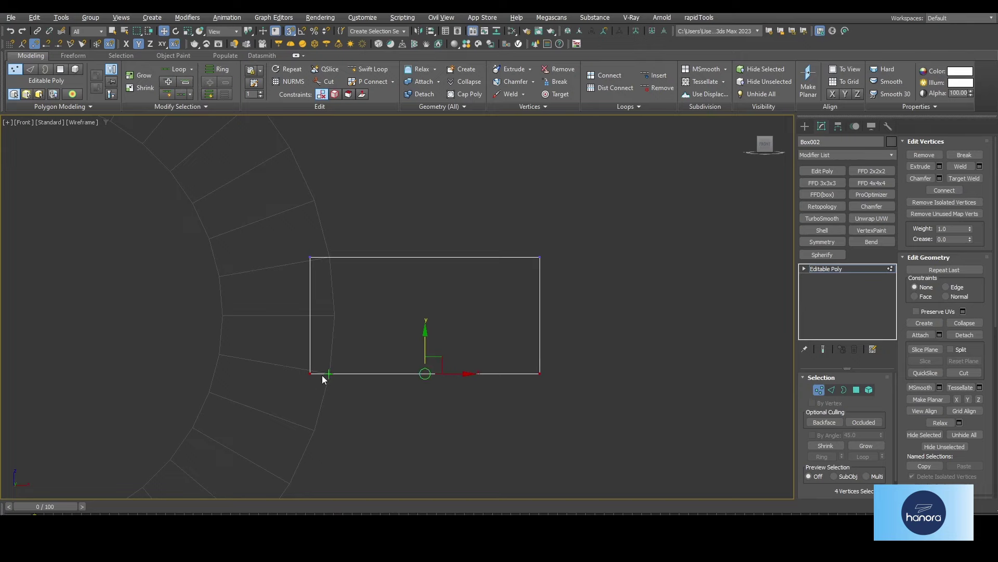
mouse_move(323, 382)
left_mouse_down()
mouse_move(296, 247)
mouse_move(364, 317)
left_mouse_up()
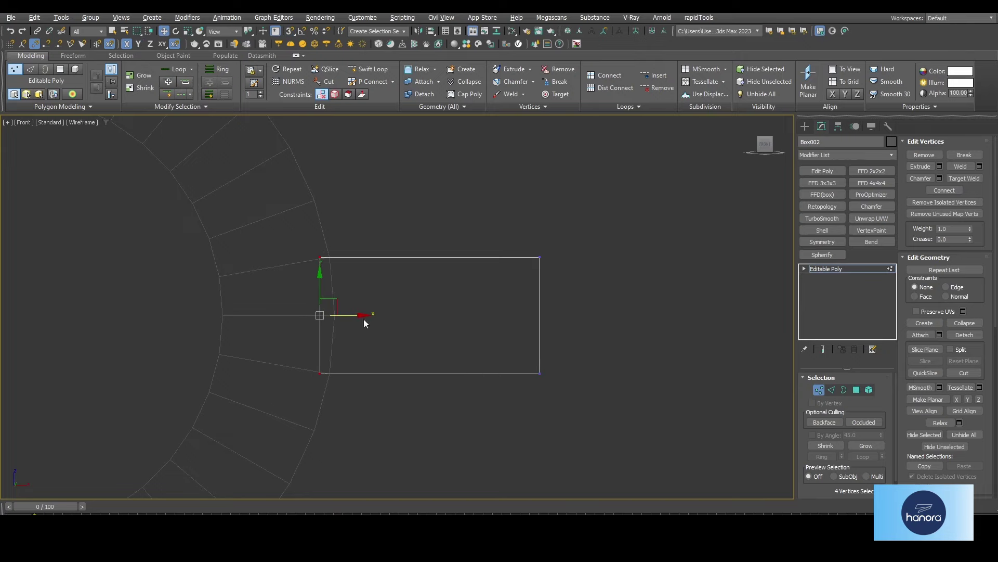
left_click(819, 389)
Step: Copy the tube to the right and give it radii 35 and 15
left_click(237, 238)
scroll(237, 239, "down", 4)
left_click_drag(228, 272, 591, 272, "shift")
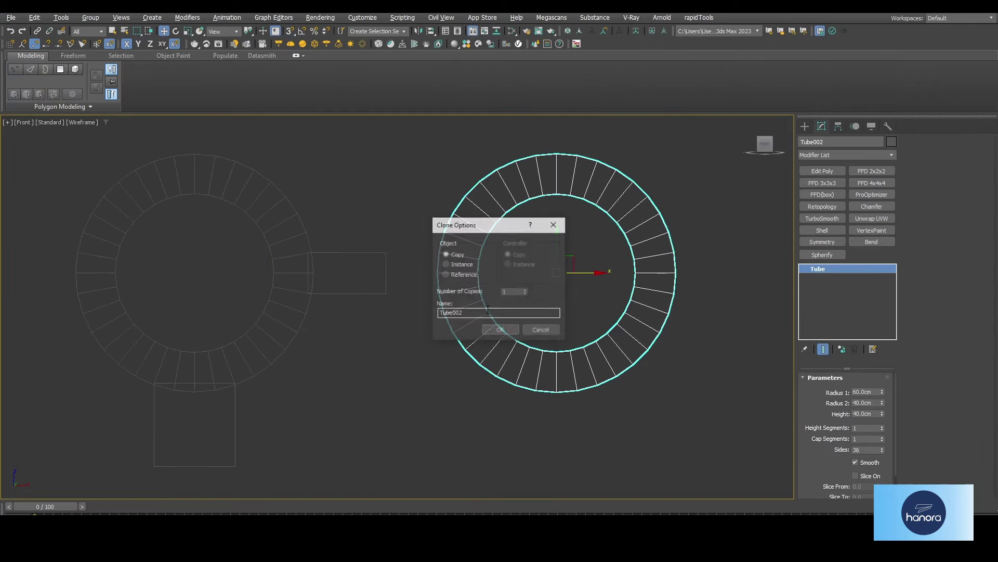
key("Return")
type("35")
key("Tab")
type("15")
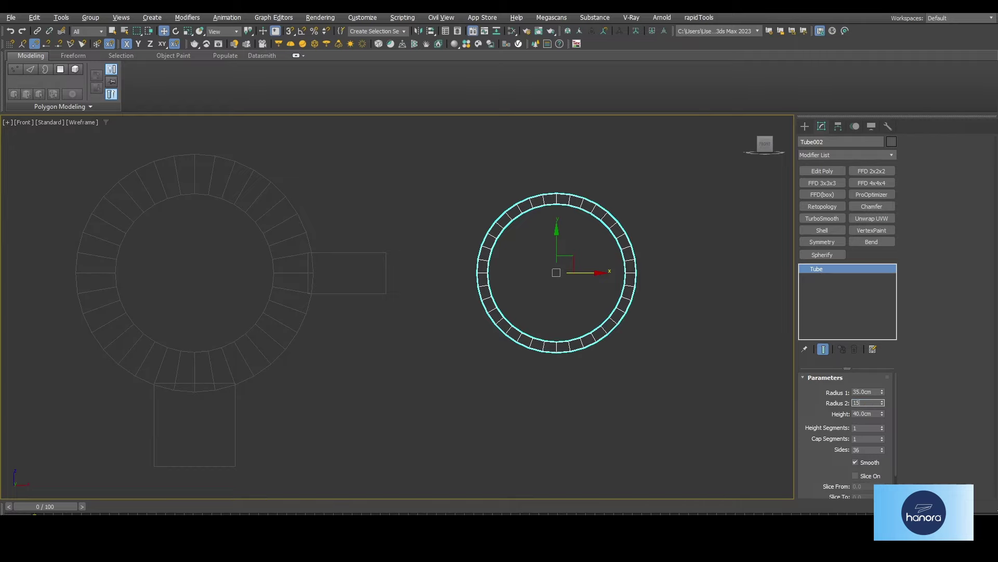
key("Return")
scroll(442, 329, "up", 3)
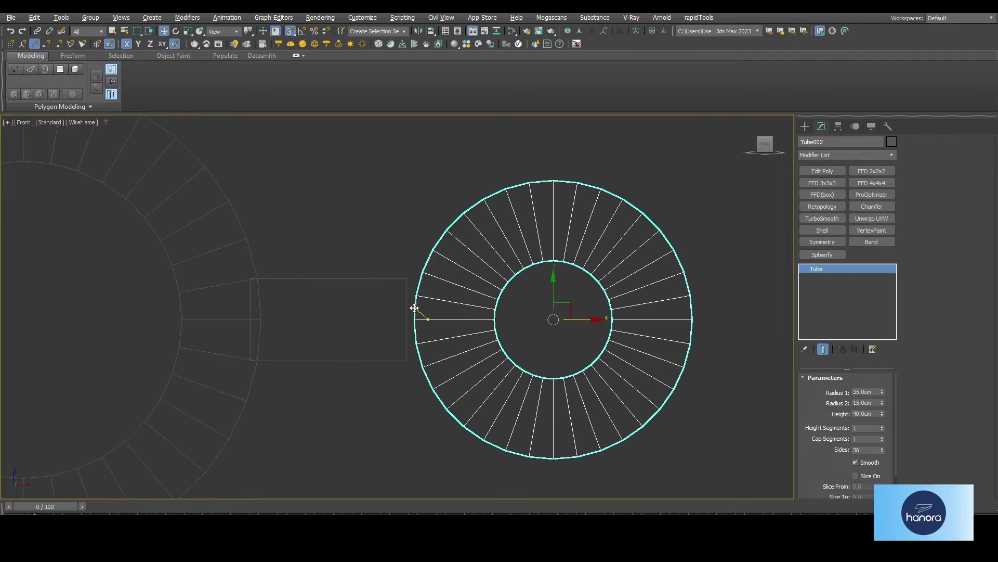
Step: Thin the bar further and stretch its right side toward the small tube
left_click(406, 285)
scroll(381, 301, "up", 3)
key("1")
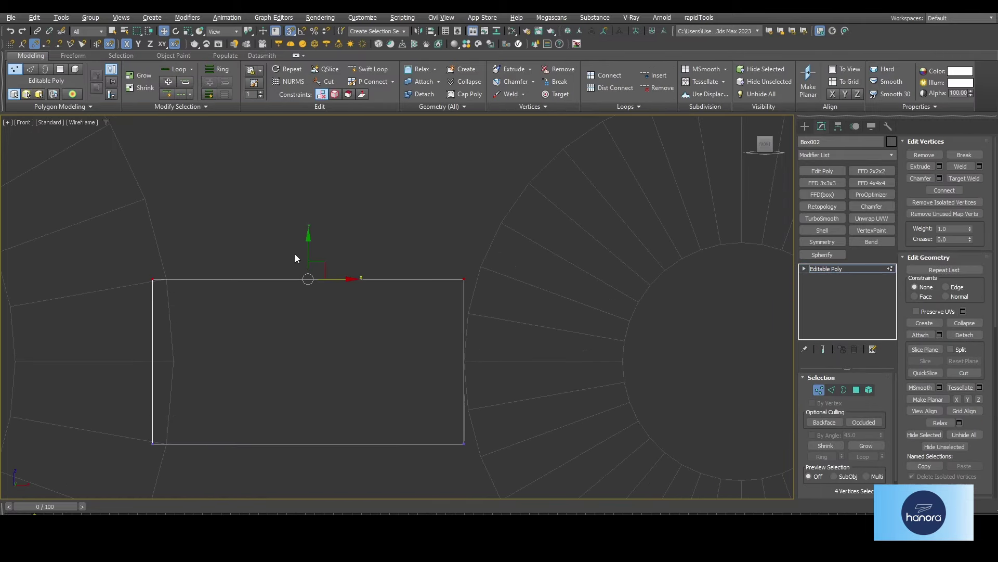
mouse_move(464, 278)
left_mouse_down()
mouse_move(444, 301)
mouse_move(464, 313)
left_mouse_up()
left_click_drag(471, 403, 133, 479)
left_click_drag(464, 444, 464, 410)
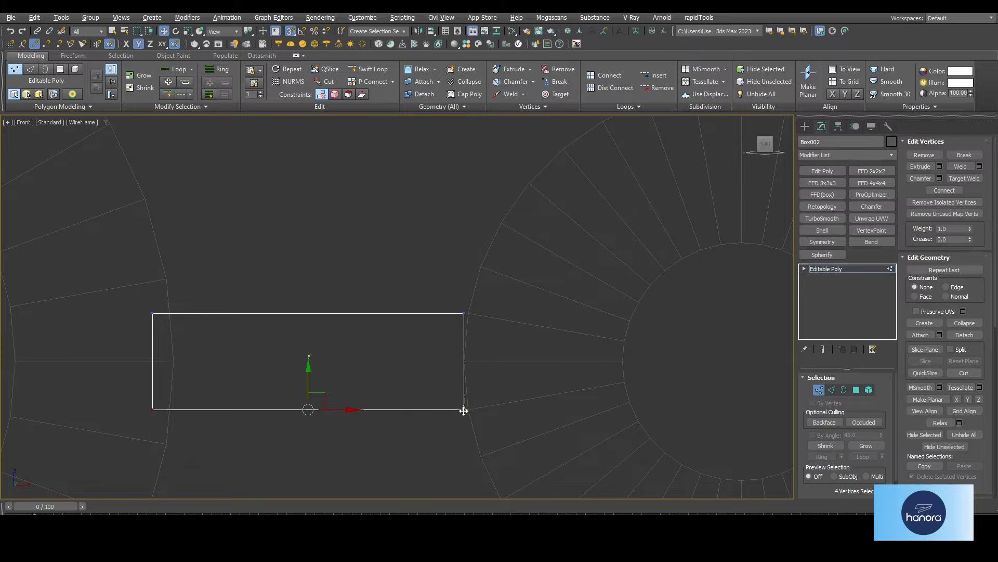
left_click_drag(481, 297, 453, 424)
left_click_drag(470, 359, 482, 359)
Step: Inspect the joined parts in perspective and select the small tube
scroll(482, 359, "down", 3)
key("p")
mouse_move(499, 358)
middle_mouse_down("alt")
mouse_move(561, 374)
mouse_move(475, 401)
middle_mouse_up("alt")
scroll(520, 338, "up", 4)
left_click(562, 324)
scroll(562, 325, "up", 2)
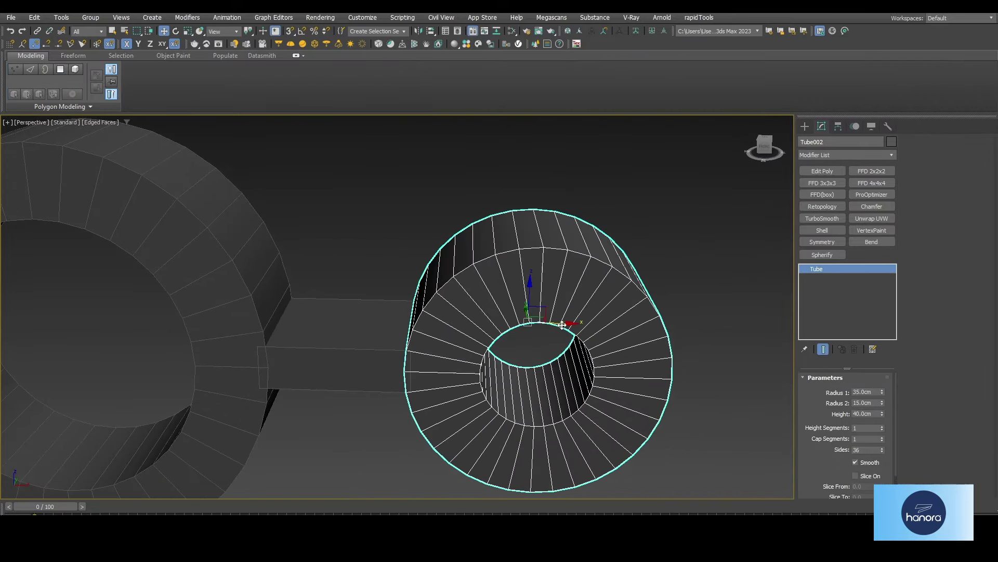
scroll(562, 325, "down", 3)
Step: Extend the bar's right end into the small tube in the Front view
left_click(395, 343)
key("f")
key("1")
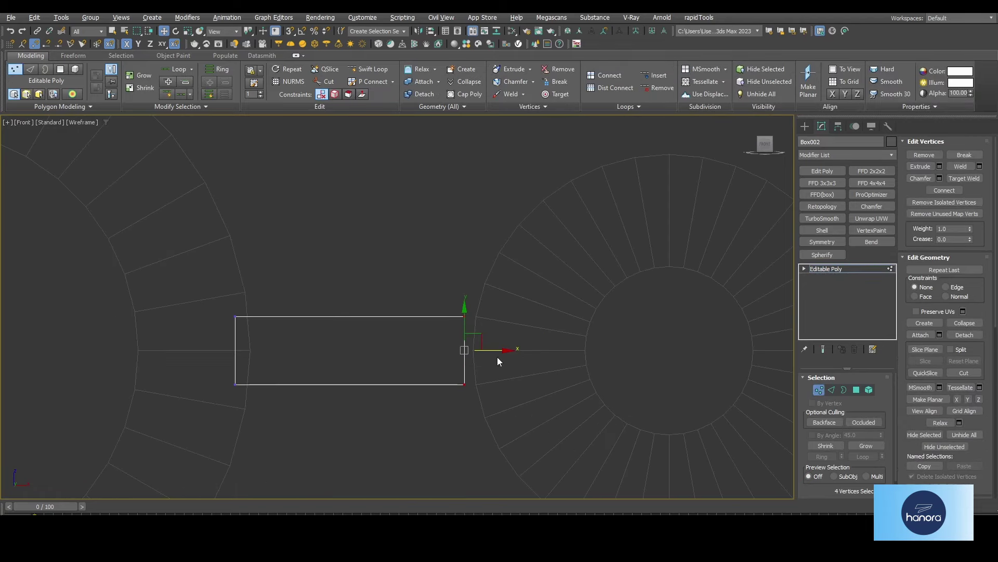
left_click_drag(498, 361, 519, 350)
key("shift+z")
Step: Make a copy of the bar rotated 95 degrees
left_click(820, 391)
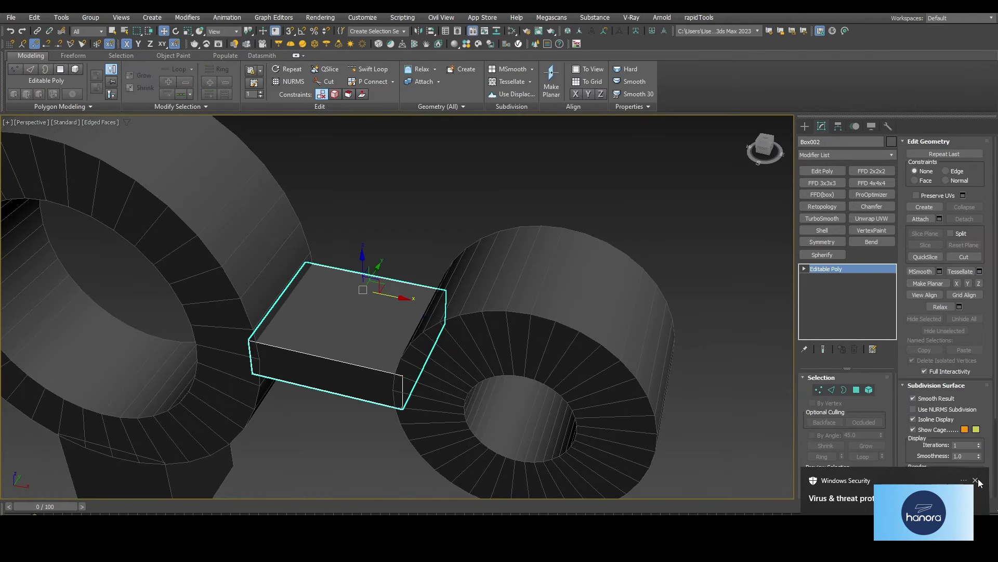
key("e")
middle_click_drag(397, 319, 391, 302, "alt")
left_click_drag(380, 269, 374, 316, "shift")
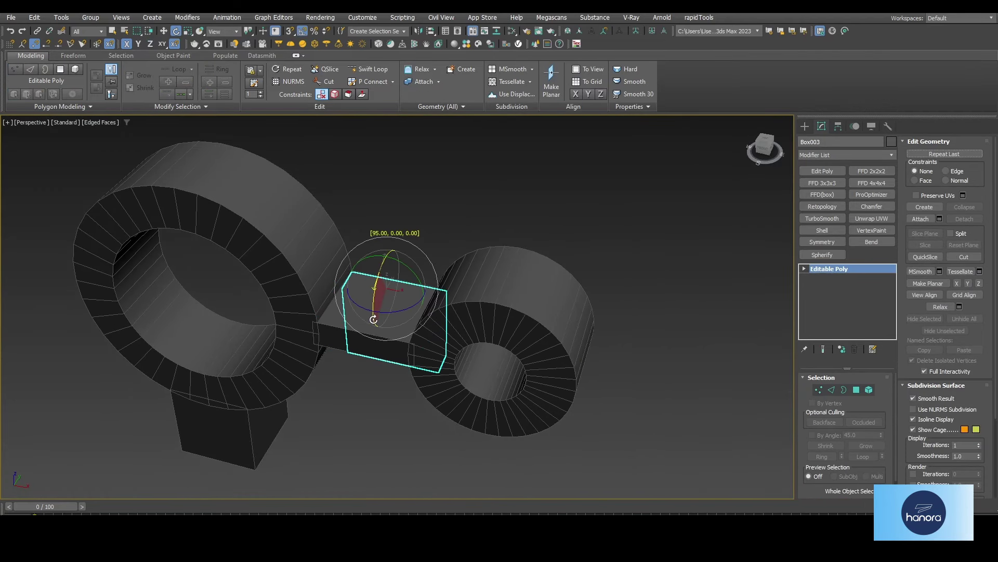
key("Return")
middle_click_drag(375, 317, 386, 334, "alt")
key("w")
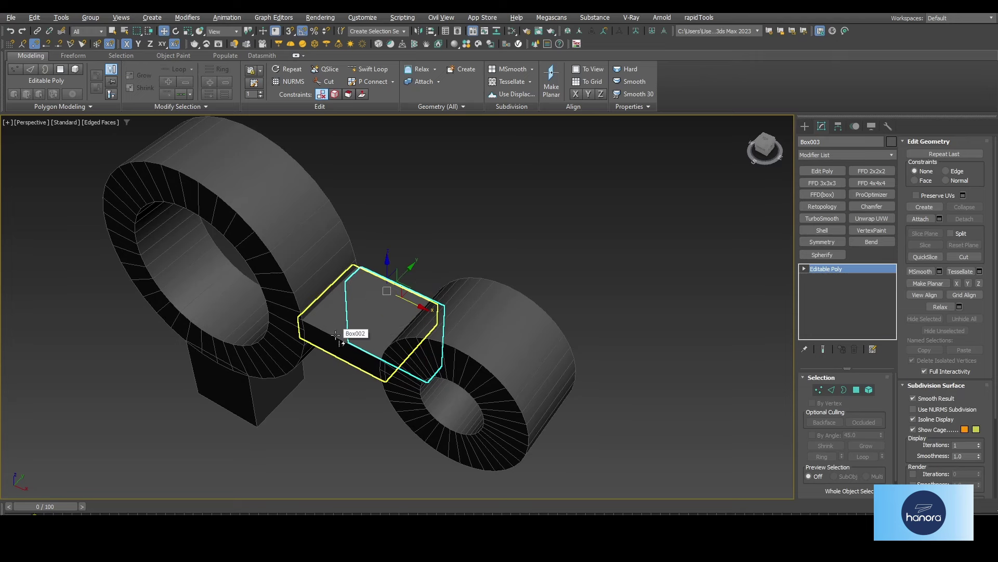
Step: Centre every object's pivot using Affect Pivot Only and Center to Object
key("ctrl+a")
left_click(838, 126)
left_click(845, 198)
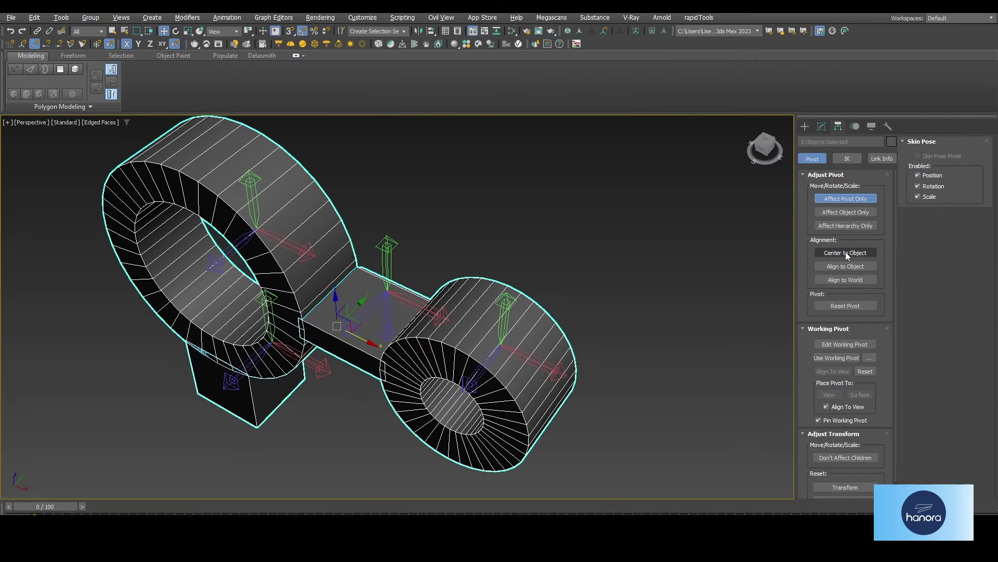
left_click(845, 252)
left_click(586, 220)
Step: Select the flat box and frame it in the Front view
middle_click_drag(586, 220, 373, 359, "alt")
left_click(373, 359)
key("f")
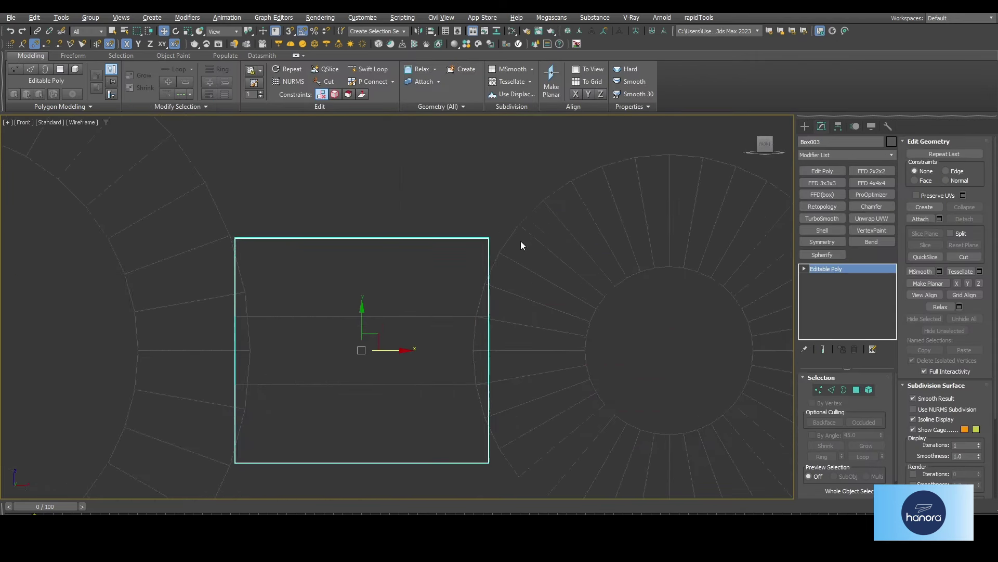
scroll(490, 284, "down", 3)
mouse_move(401, 307)
middle_mouse_down()
mouse_move(410, 210)
mouse_move(496, 353)
middle_mouse_up()
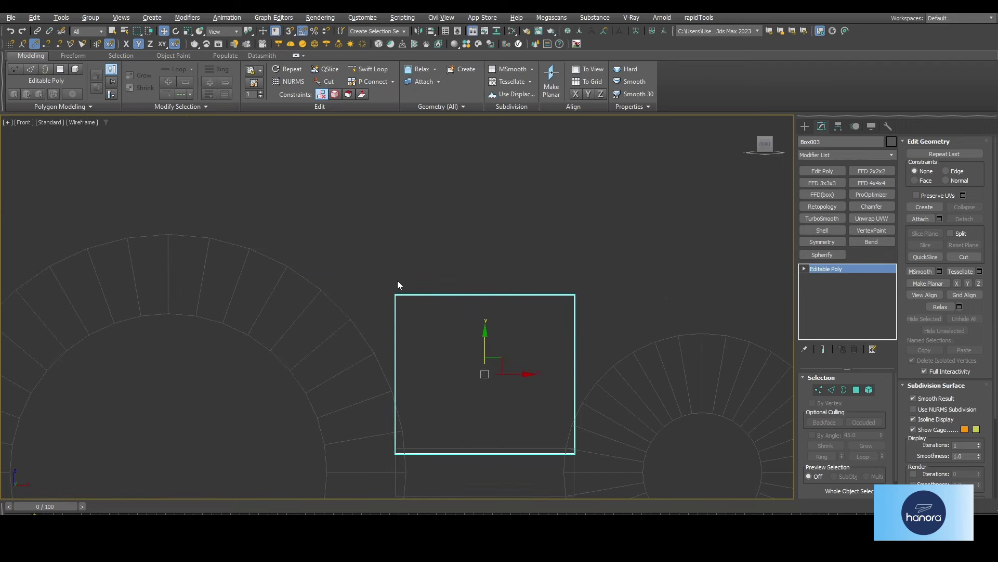
Step: Move the box's left corners onto the large ring and snap its right corners onto the small ring
key("1")
left_click_drag(442, 267, 335, 330)
left_click_drag(410, 283, 229, 222)
key("s")
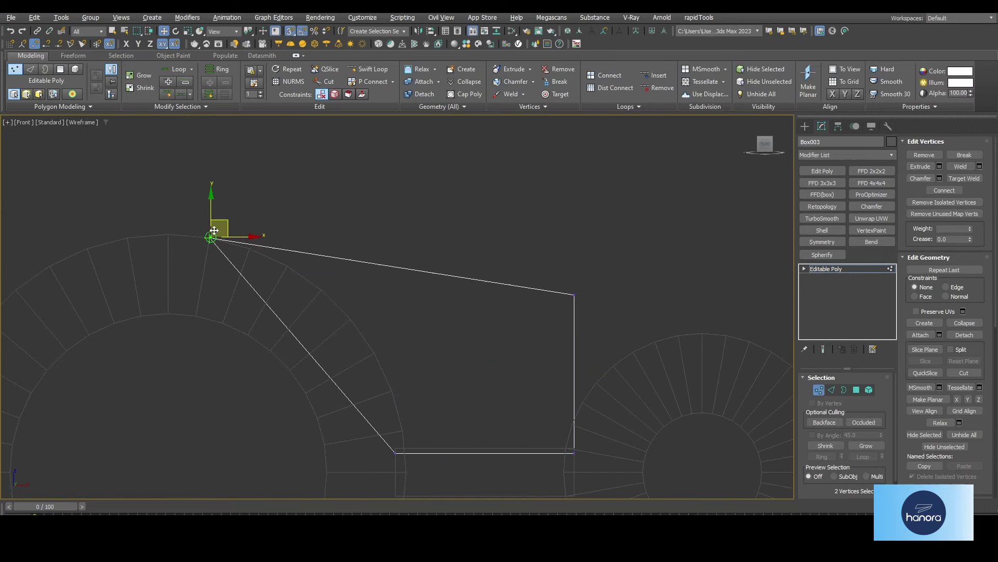
left_click_drag(552, 273, 576, 320)
middle_click_drag(576, 319, 472, 295)
left_click_drag(476, 265, 599, 394)
Step: Review the sloped plate in perspective, exit vertex mode and deselect
key("p")
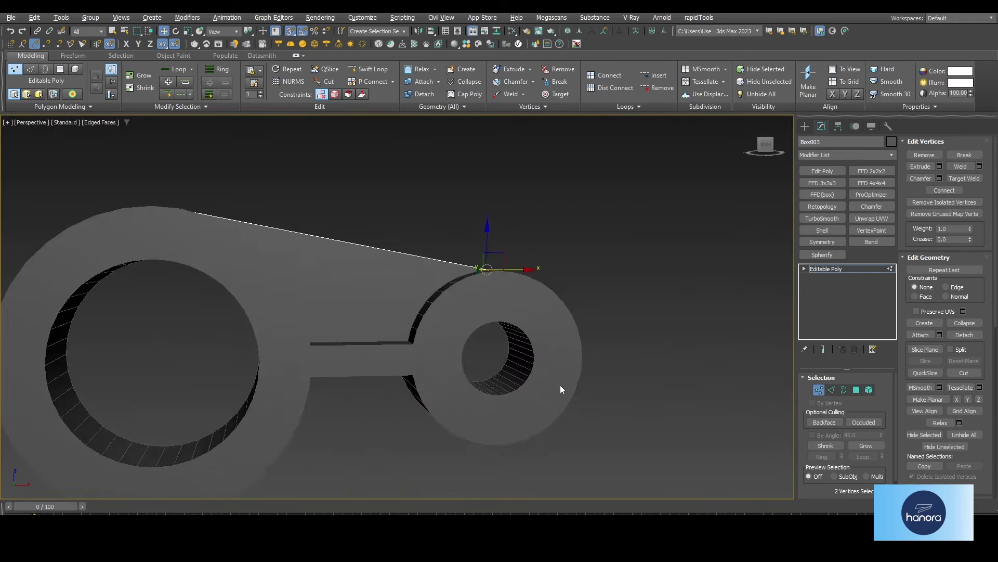
scroll(559, 392, "down", 3)
mouse_move(560, 392)
middle_mouse_down("alt")
mouse_move(548, 350)
mouse_move(571, 305)
middle_mouse_up("alt")
key("1")
scroll(572, 306, "up", 2)
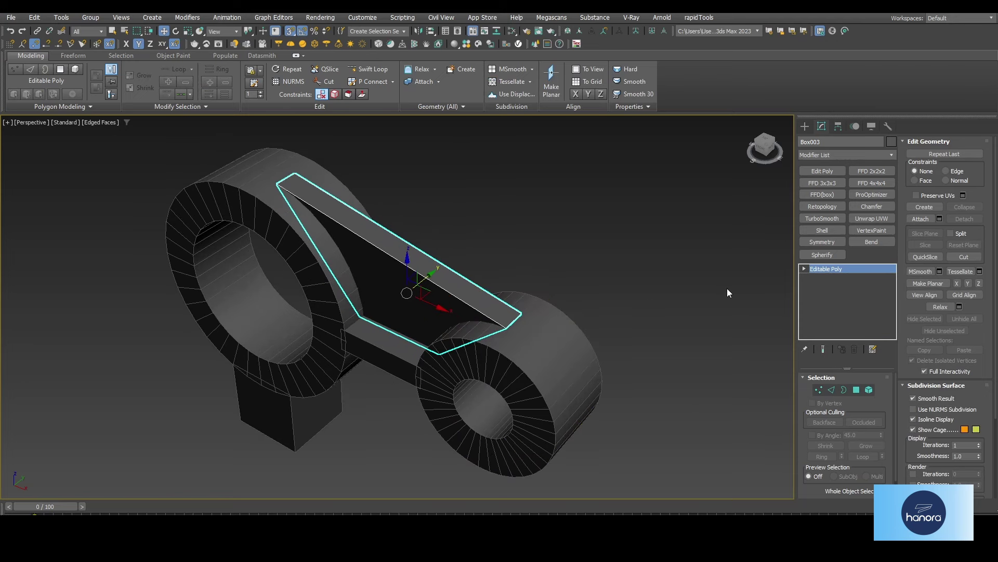
left_click(728, 290)
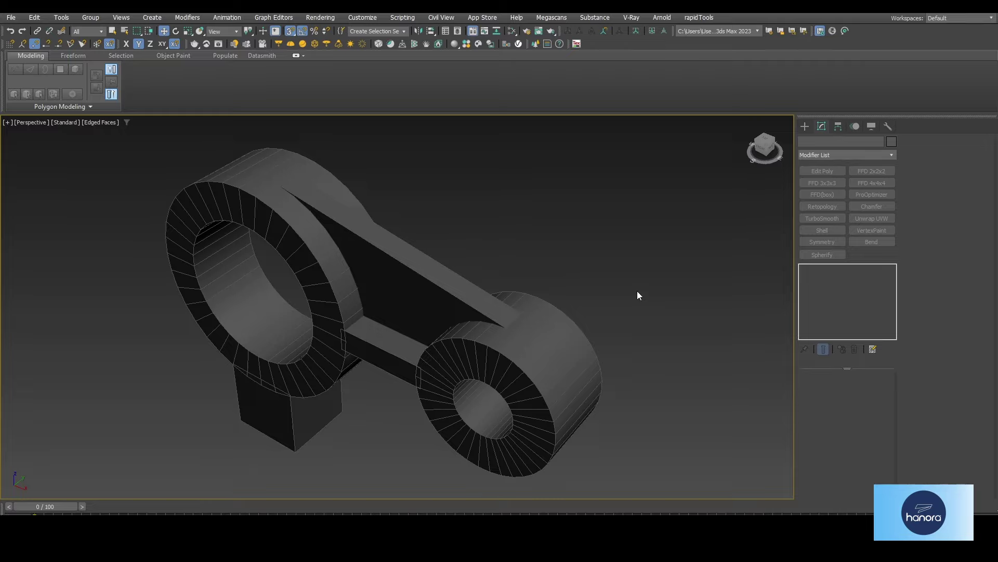
Step: Orbit, pan and zoom around the connector between the two rings
key("q")
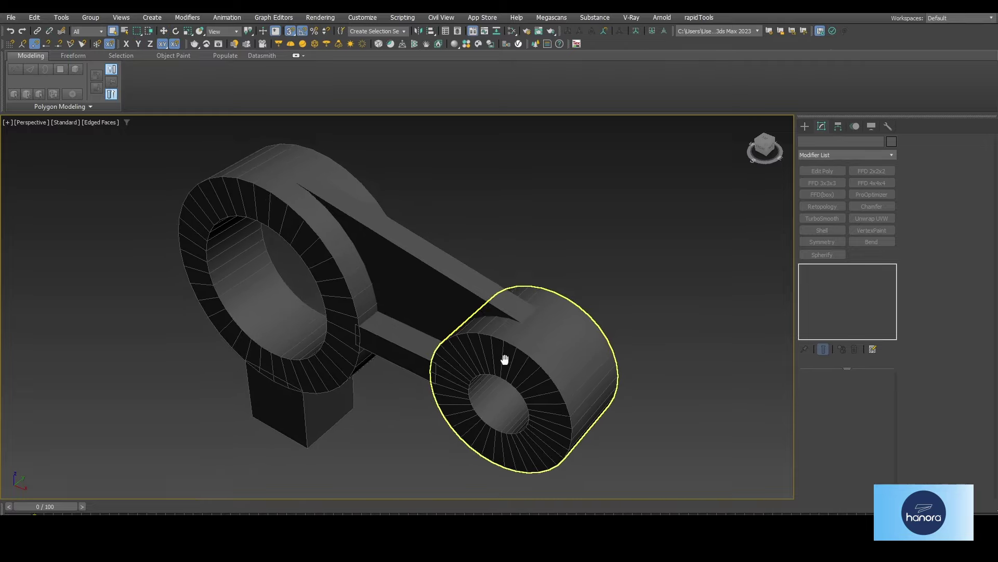
middle_click_drag(508, 356, 479, 333, "alt")
scroll(469, 326, "up", 3)
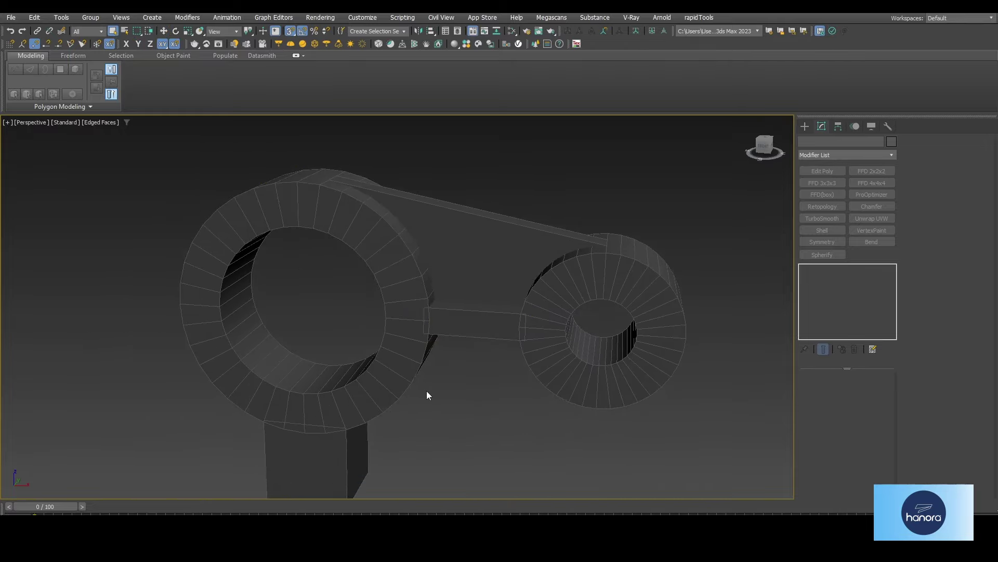
middle_click_drag(426, 391, 438, 366)
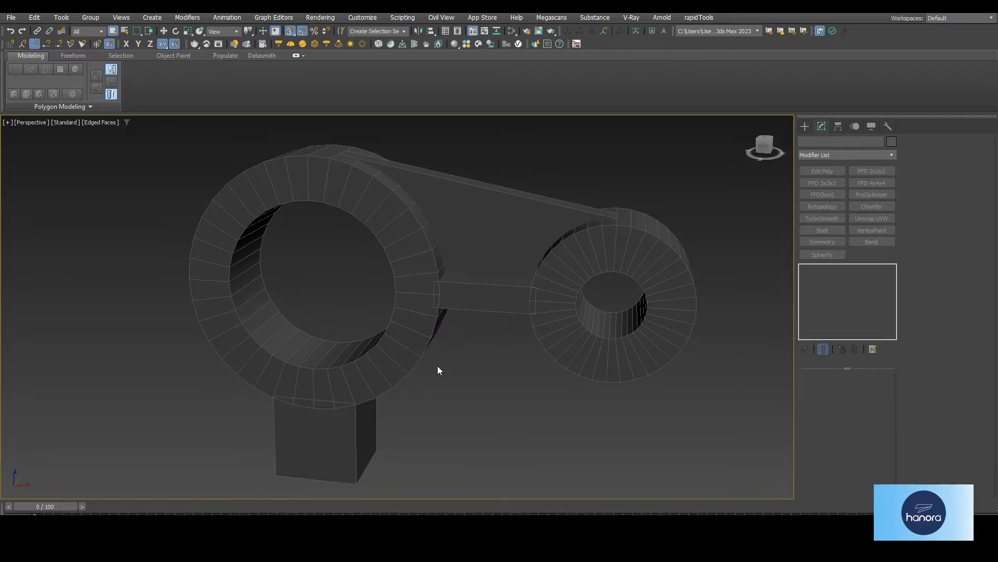
scroll(473, 358, "up", 1)
scroll(497, 310, "up", 3)
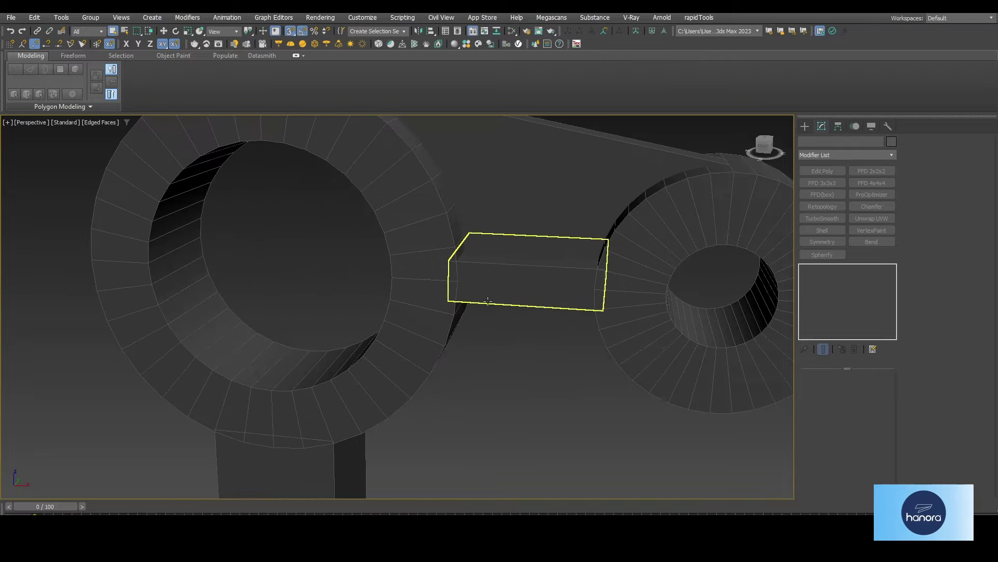
mouse_move(487, 301)
middle_mouse_down("alt")
mouse_move(466, 343)
mouse_move(468, 312)
middle_mouse_up("alt")
scroll(469, 296, "up", 3)
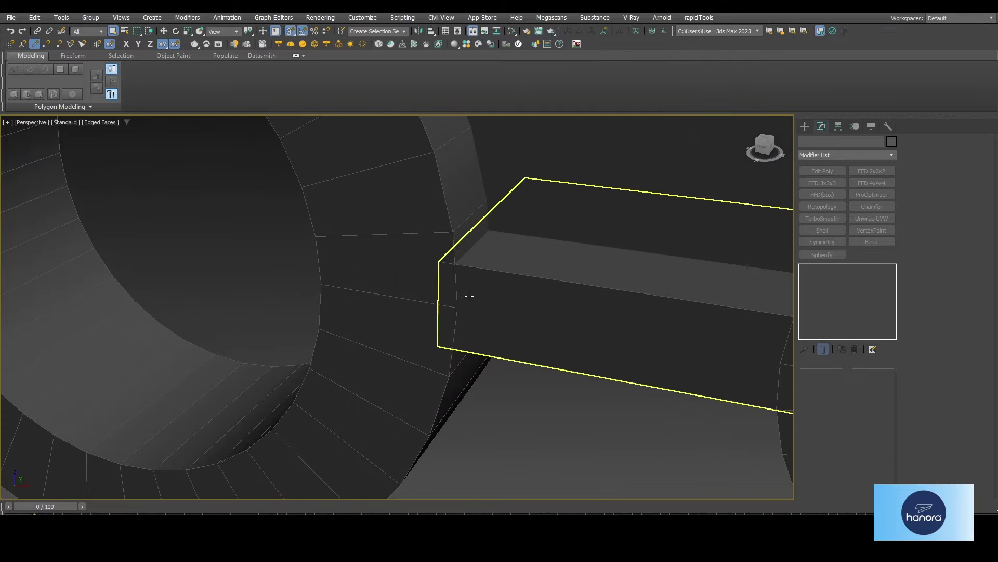
scroll(466, 289, "down", 2)
scroll(464, 287, "down", 2)
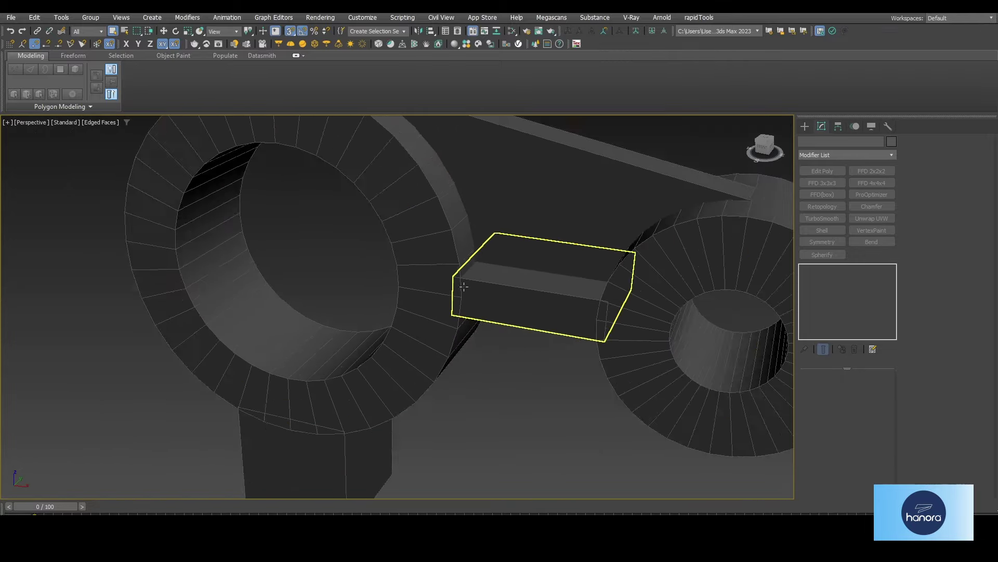
scroll(463, 287, "down", 4)
mouse_move(495, 350)
middle_mouse_down("alt")
mouse_move(478, 310)
mouse_move(481, 350)
mouse_move(443, 336)
mouse_move(456, 350)
middle_mouse_up("alt")
Step: Select the support block under the large ring and show it in Front wireframe view
left_click(375, 385)
key("f")
key("F3")
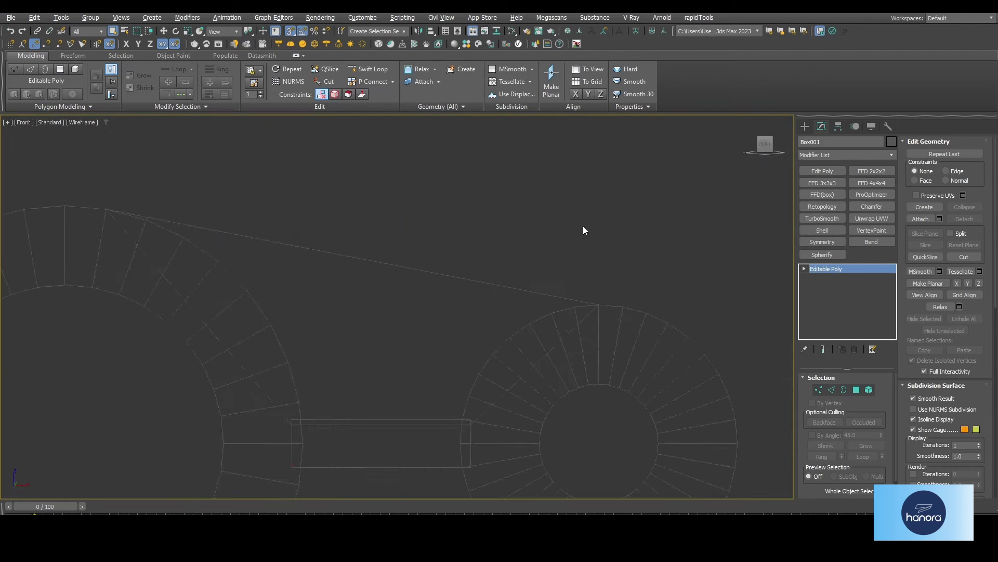
scroll(583, 230, "down", 4)
mouse_move(394, 358)
middle_mouse_down()
mouse_move(432, 332)
mouse_move(468, 280)
middle_mouse_up()
Step: Widen the support block by pushing its left vertices further left and its right vertices further right
key("1")
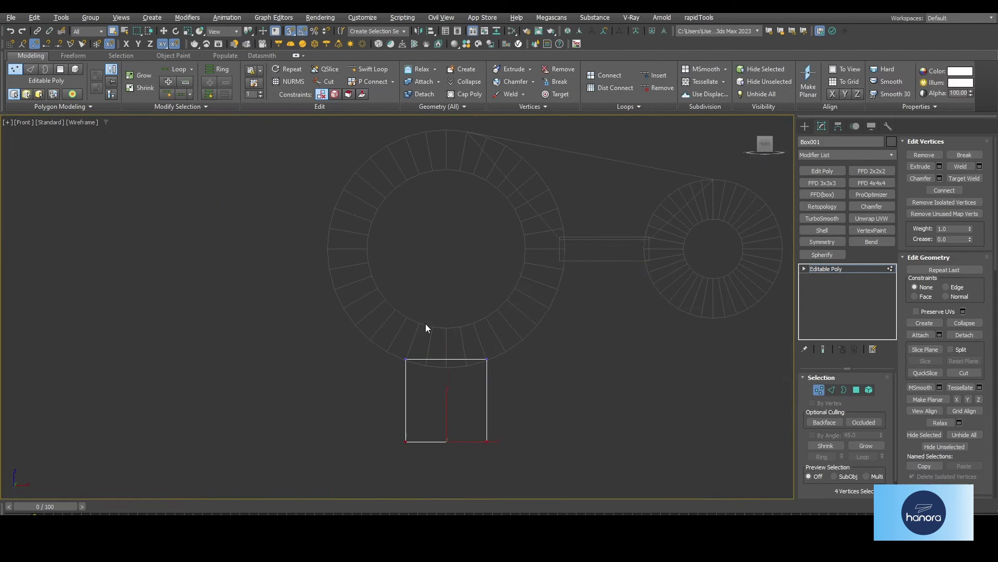
left_click_drag(441, 464, 440, 463)
key("w")
scroll(415, 393, "up", 5)
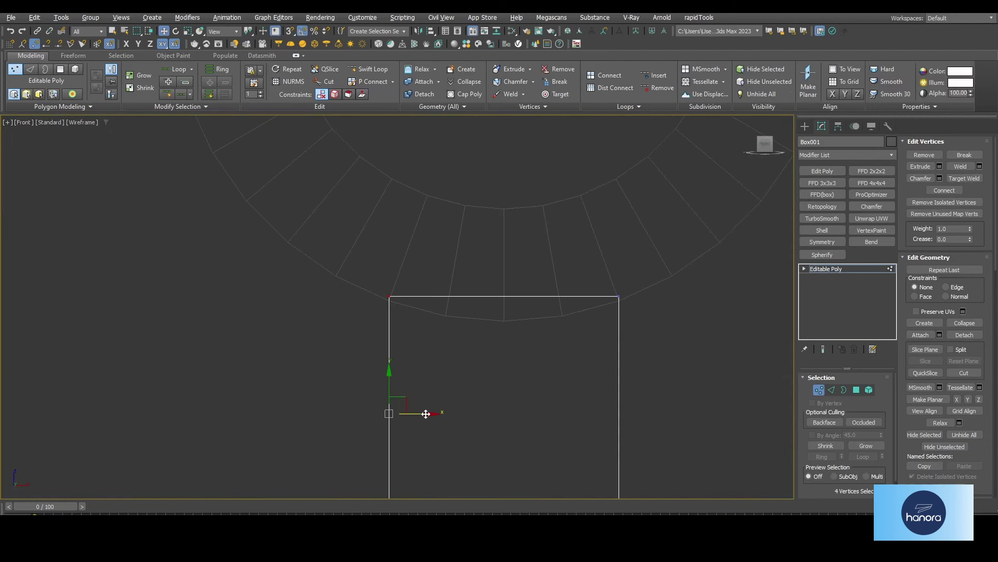
mouse_move(426, 413)
left_mouse_down()
mouse_move(358, 395)
mouse_move(366, 367)
mouse_move(334, 272)
left_mouse_up()
scroll(451, 272, "down", 3)
scroll(505, 297, "up", 3)
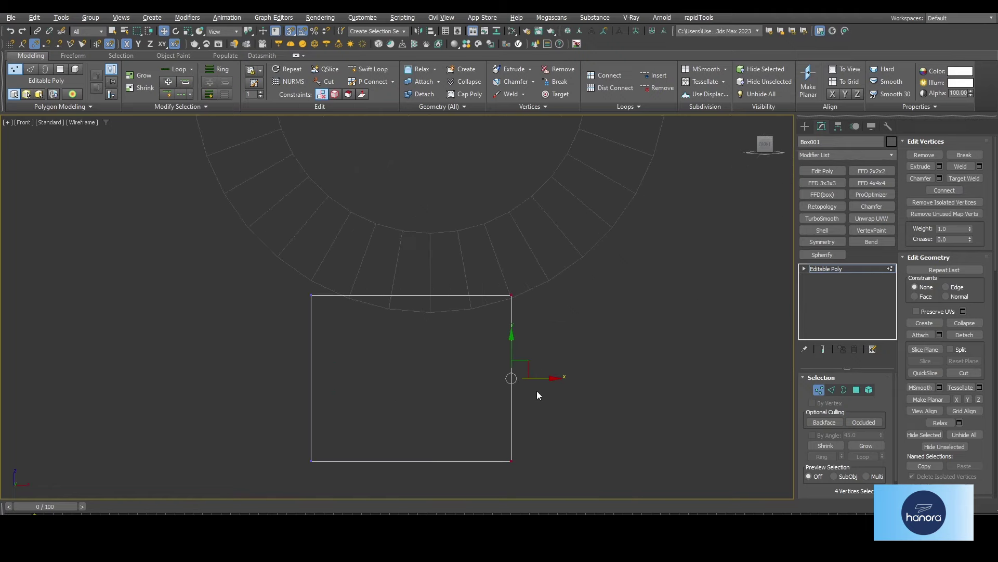
left_click_drag(535, 375, 574, 376)
Step: Raise the block's top vertices up into the large ring's lower edge
left_click_drag(553, 283, 302, 312)
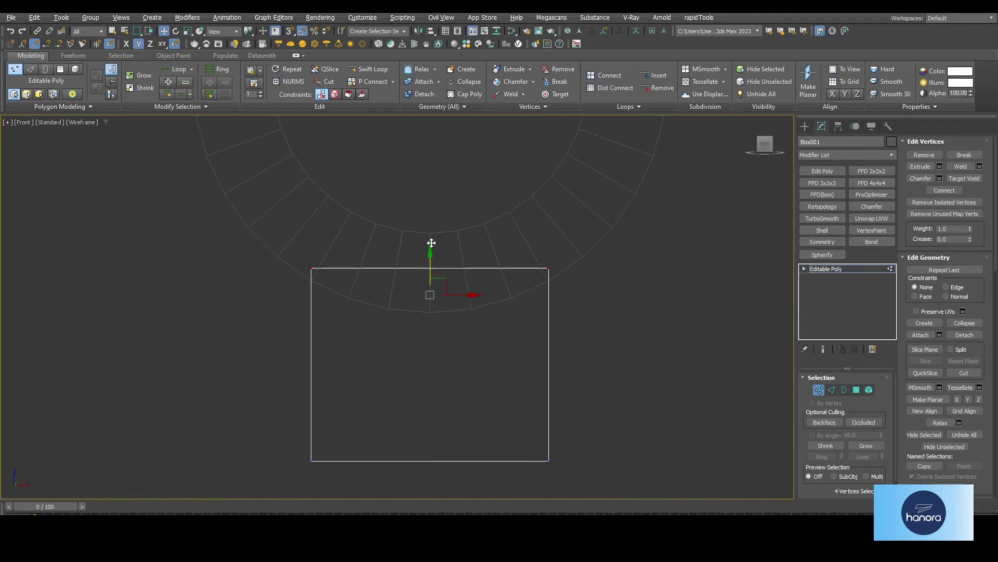
key("p")
middle_click_drag(569, 395, 551, 394, "alt")
Step: Select the large ring and start a ProBoolean compound object on it
key("1")
left_click(434, 284)
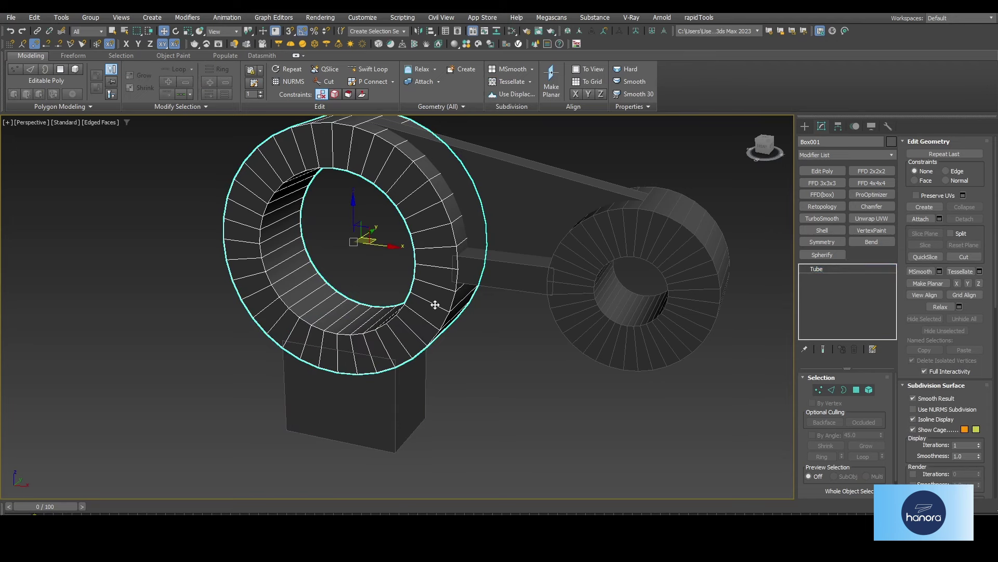
middle_click_drag(434, 301, 461, 323, "alt")
left_click(805, 126)
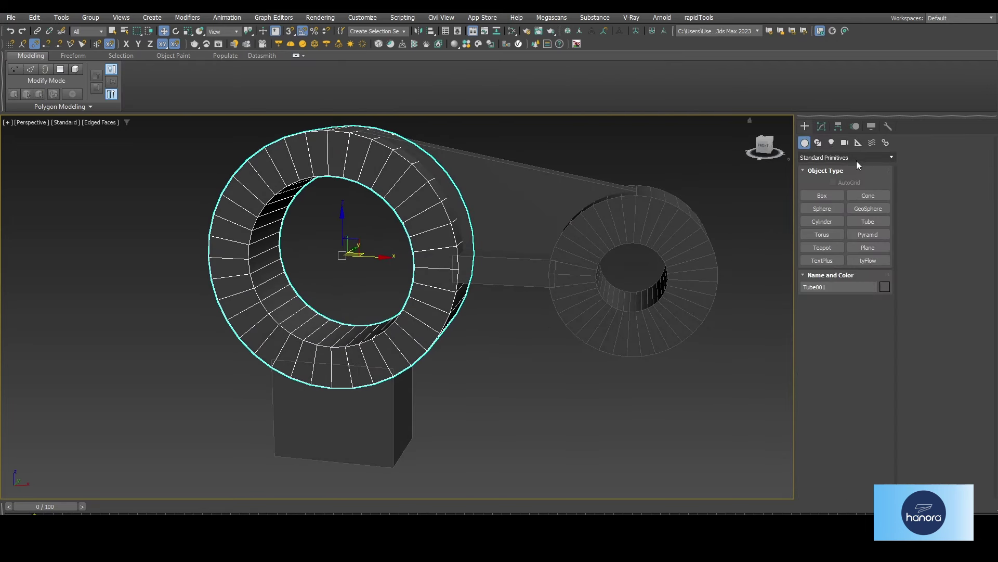
left_click(853, 157)
left_click(847, 186)
left_click(875, 248)
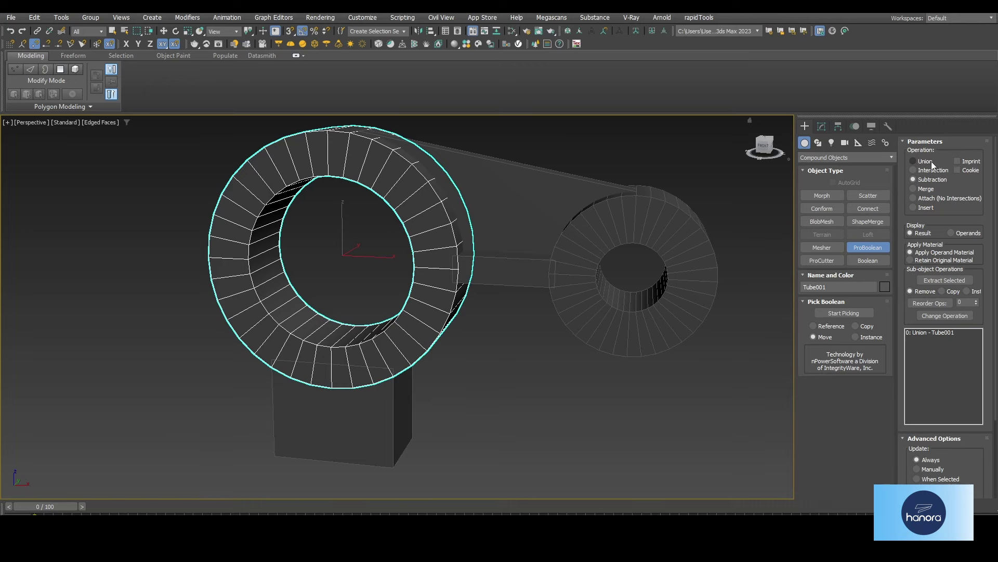
Step: Union the slanted plate, connector, small ring and block into the ring
left_click(843, 313)
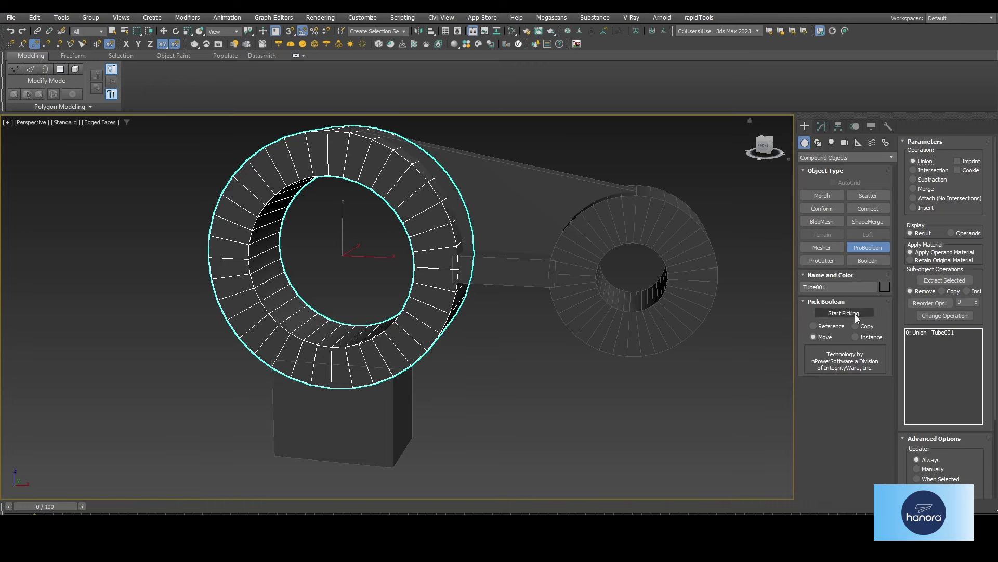
left_click(515, 208)
left_click(508, 257)
left_click(343, 411)
right_click(484, 344)
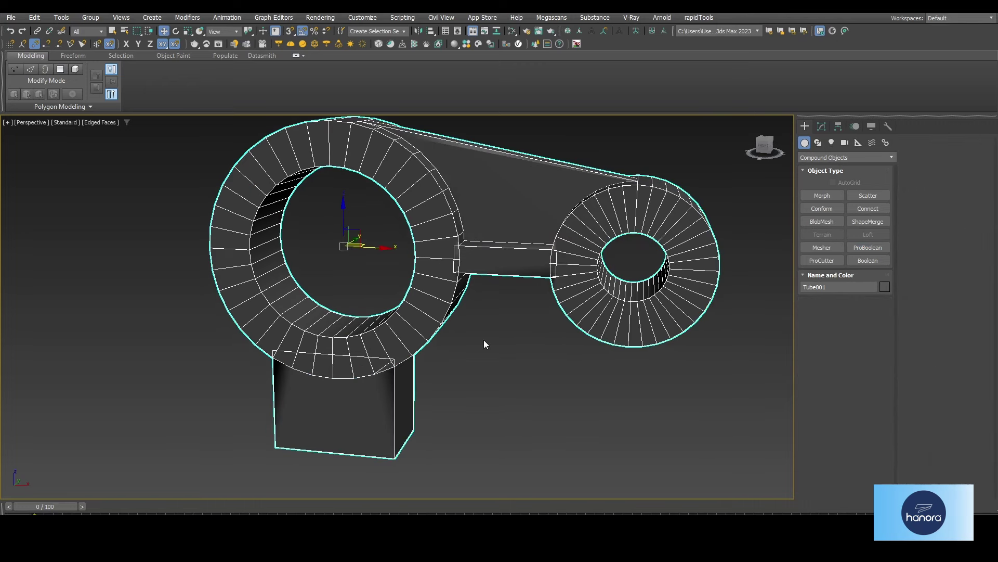
right_click(611, 150)
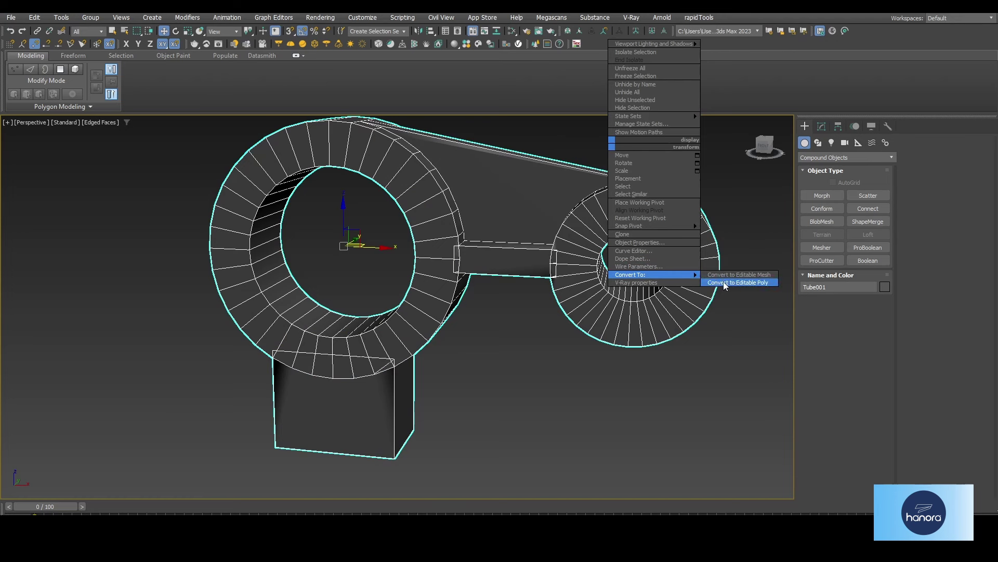
Step: Convert the merged Tube001 model to an editable poly
left_click(725, 281)
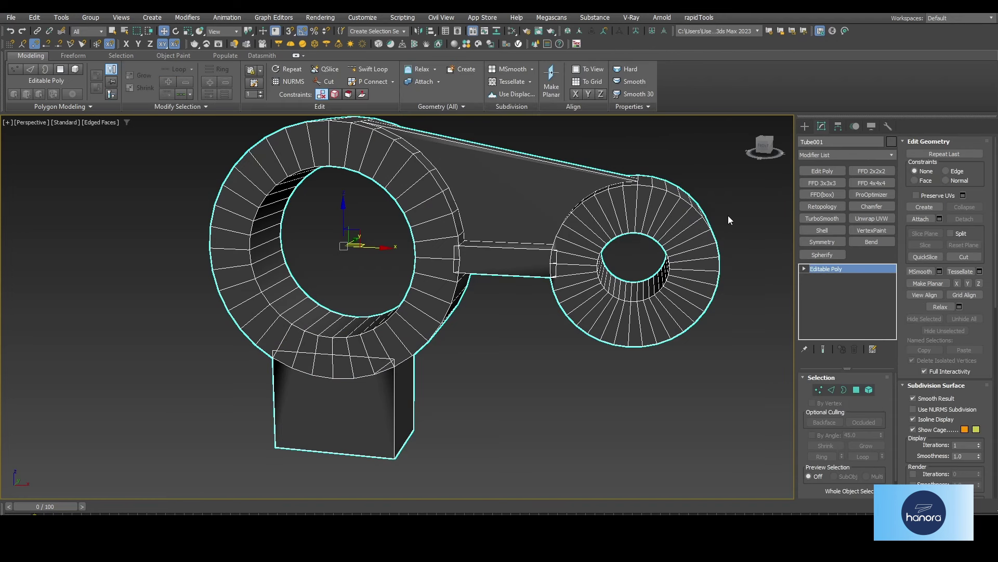
type("x")
type("scrap")
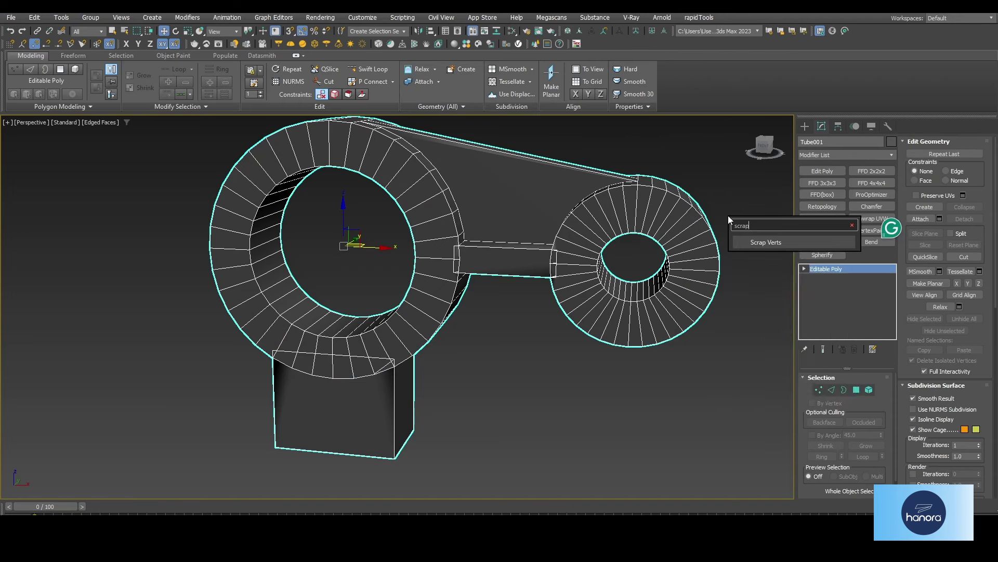
left_click(783, 241)
middle_click_drag(602, 282, 585, 268, "alt")
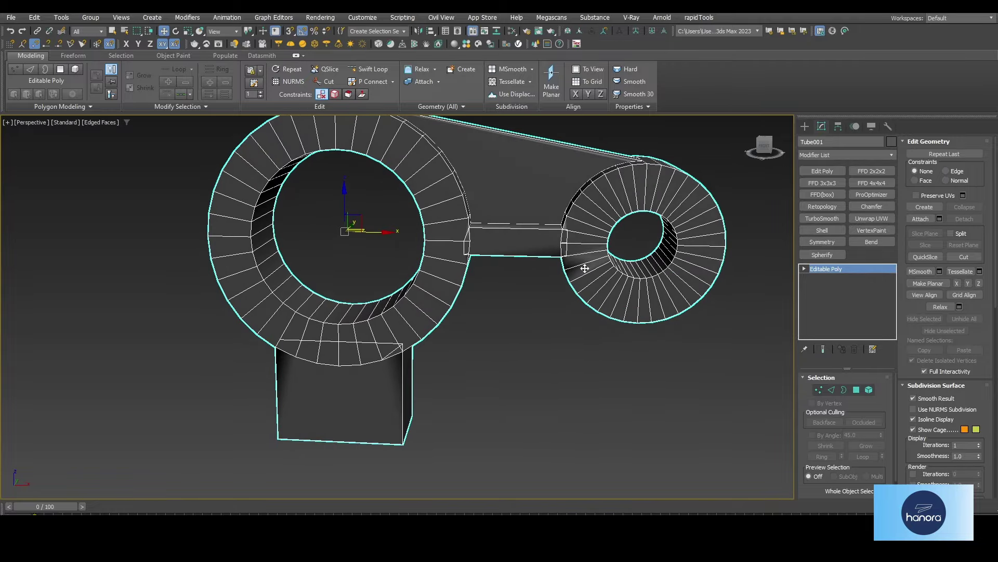
middle_click_drag(778, 383, 646, 356, "alt")
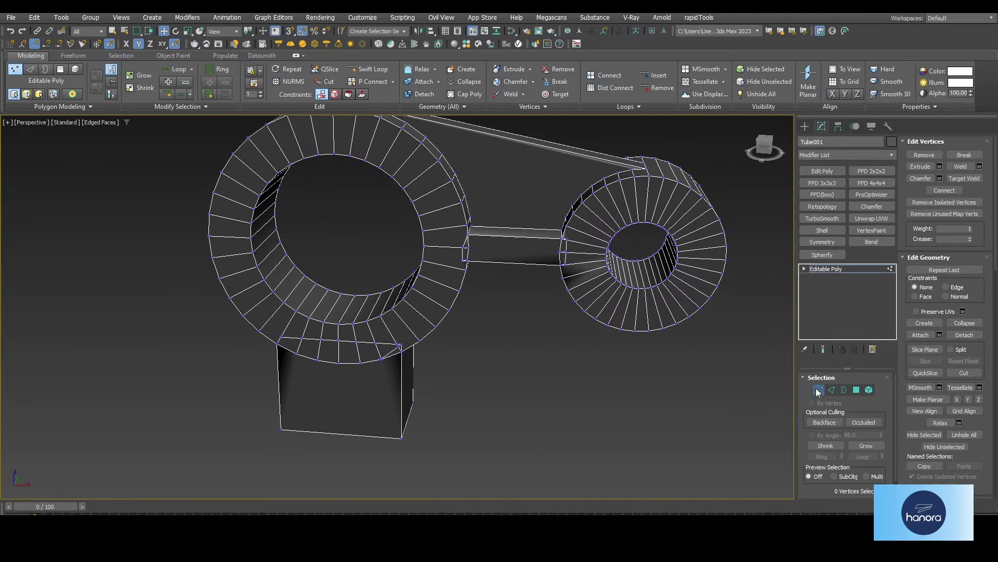
mouse_move(497, 333)
middle_mouse_down("alt")
mouse_move(608, 338)
mouse_move(493, 297)
middle_mouse_up("alt")
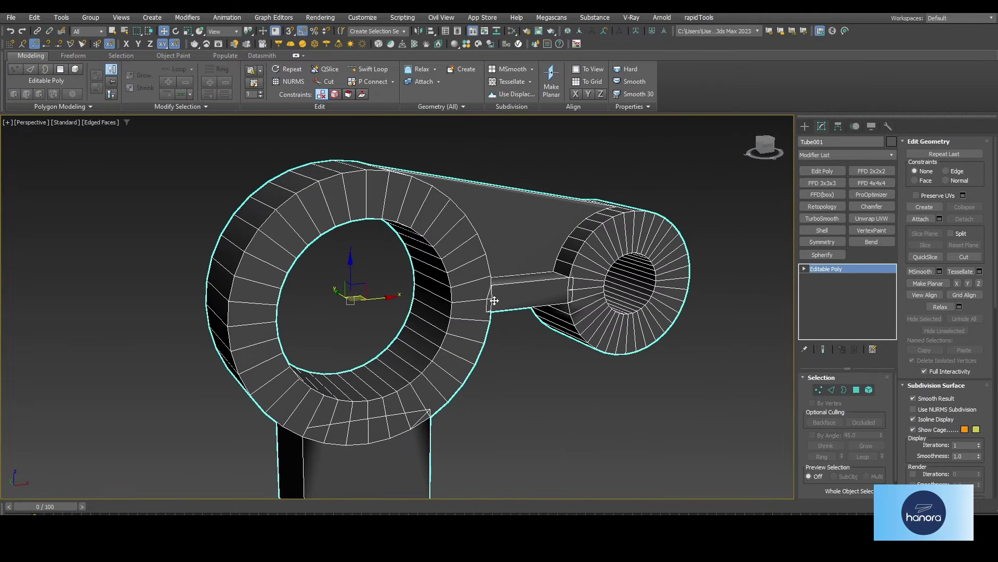
Step: Add a Symmetry modifier and collapse it into the editable poly
left_click(822, 241)
middle_click_drag(557, 373, 881, 378, "alt")
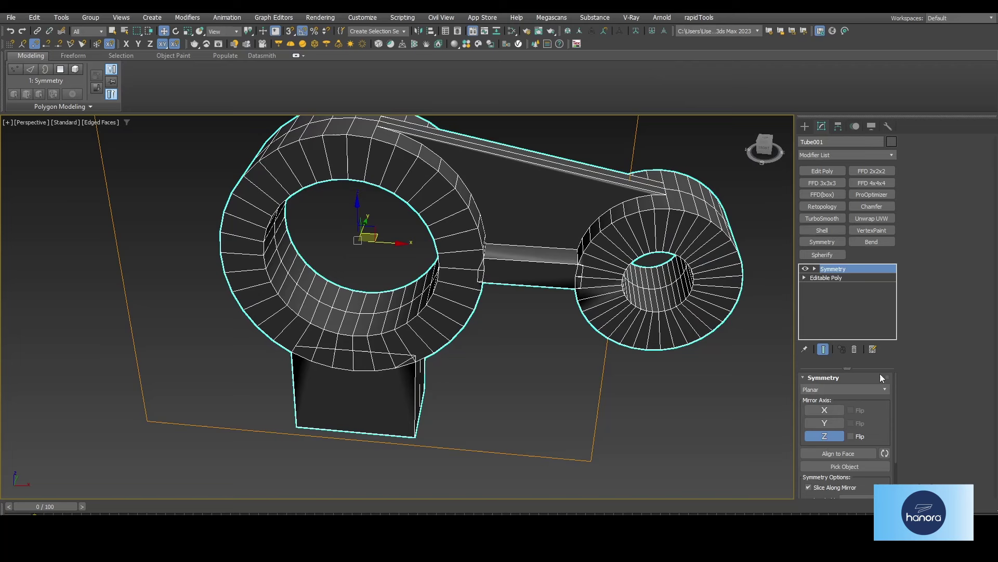
right_click(672, 279)
left_click(796, 396)
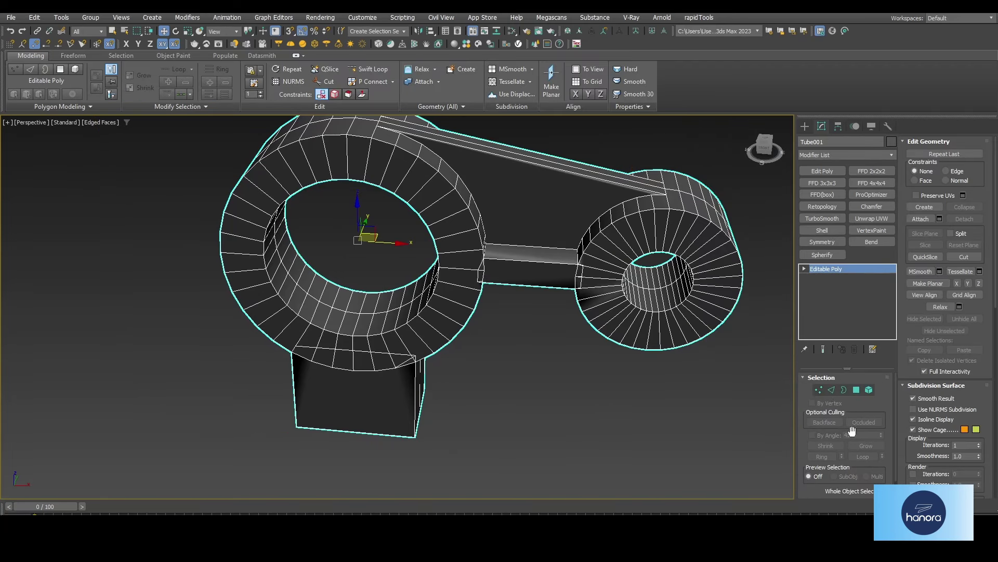
Step: Select the part's polygons in Top view, dropping a few from the selection
left_click(857, 390)
key("t")
scroll(482, 295, "down", 2)
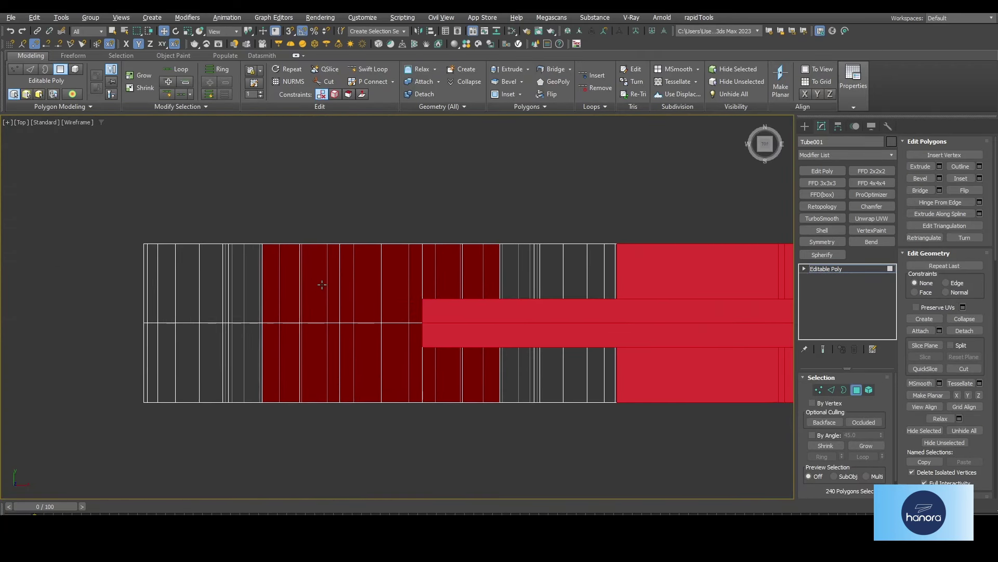
scroll(483, 295, "down", 2)
left_click_drag(695, 295, 692, 292)
Step: Return to Perspective, clear the polygon selection and orbit at object level
key("f")
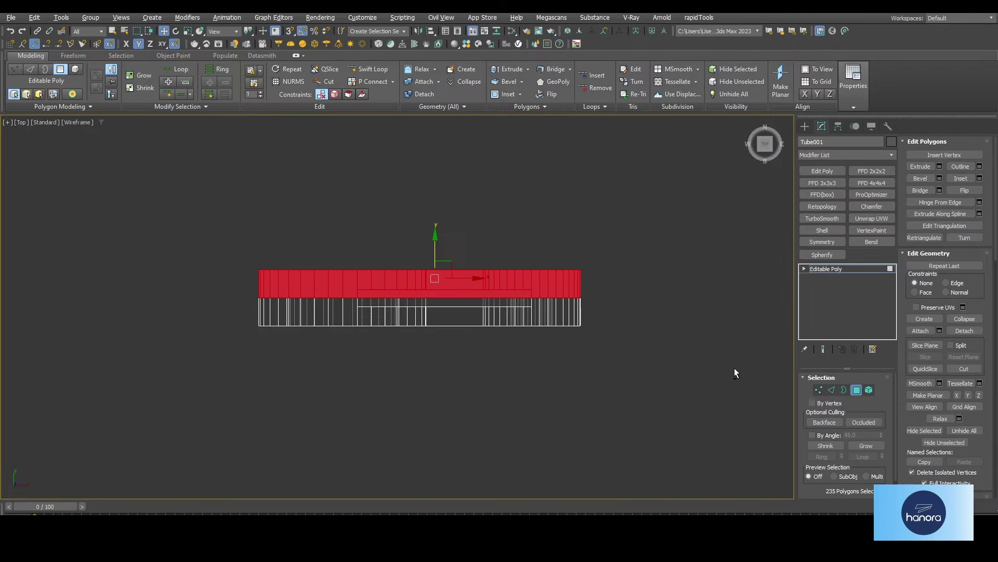
key("p")
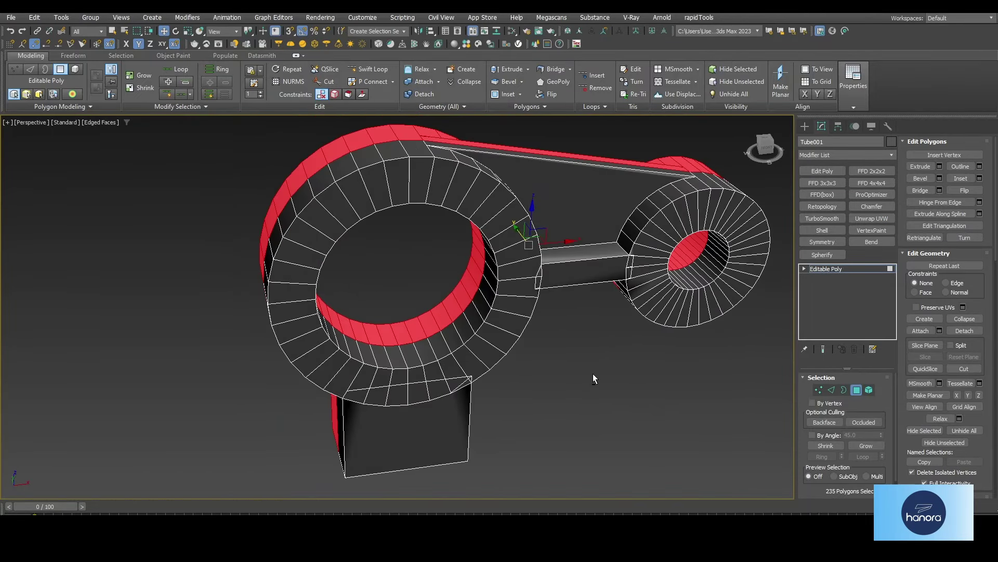
left_click(593, 373)
key("4")
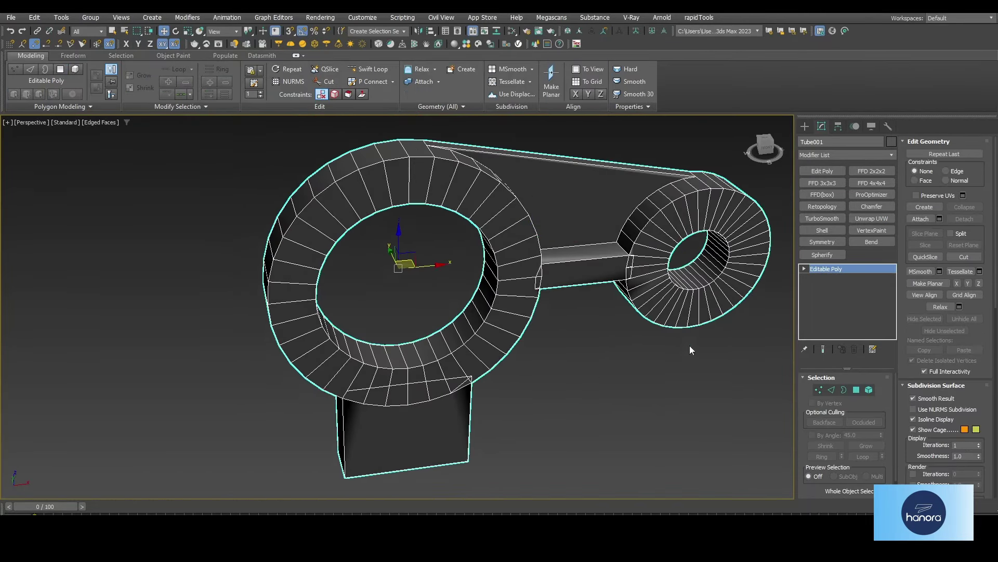
mouse_move(690, 345)
middle_mouse_down("alt")
mouse_move(457, 378)
mouse_move(479, 394)
middle_mouse_up("alt")
Step: Target-weld the first stray vertex onto its neighbouring corner at the block–ring junction
key("1")
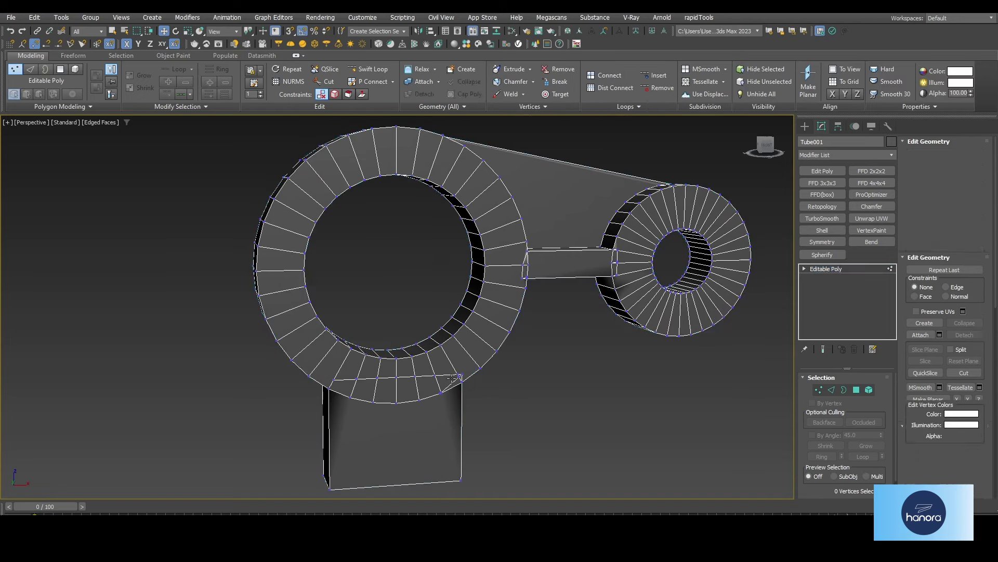
scroll(476, 381, "up", 5)
scroll(478, 382, "up", 3)
key("ctrl+shift+w")
scroll(457, 359, "up", 2)
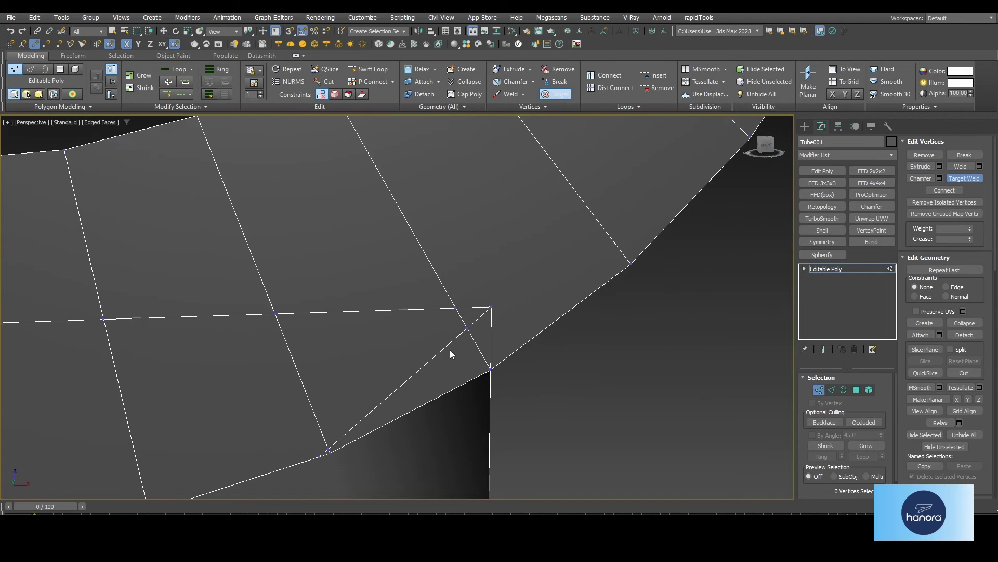
left_click_drag(470, 326, 491, 371)
middle_click_drag(279, 332, 334, 291)
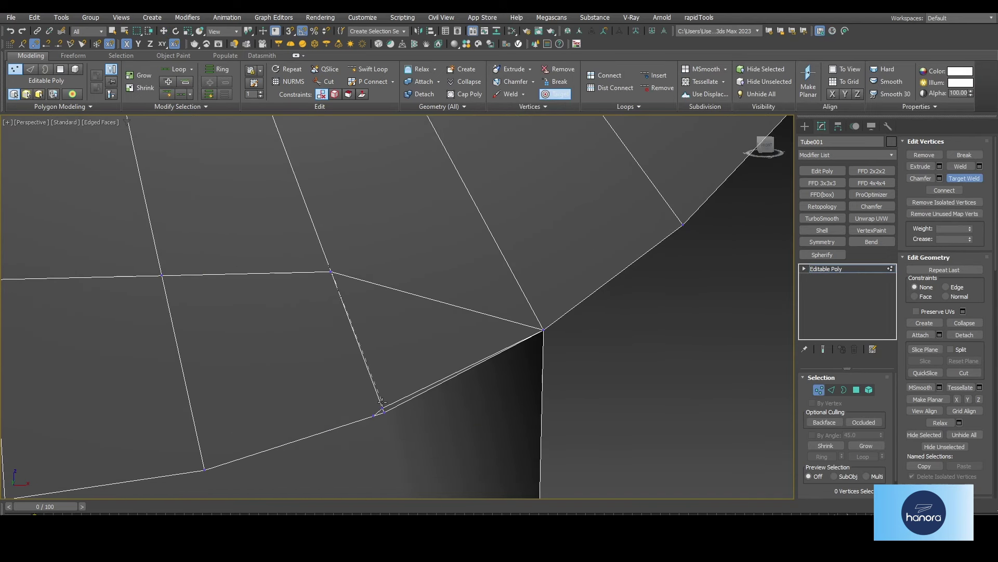
Step: Weld the remaining stray vertices onto their corners so the junction becomes clean quads
left_click_drag(381, 401, 383, 410)
middle_click_drag(176, 266, 342, 238)
left_click_drag(340, 237, 373, 408)
scroll(373, 407, "down", 5)
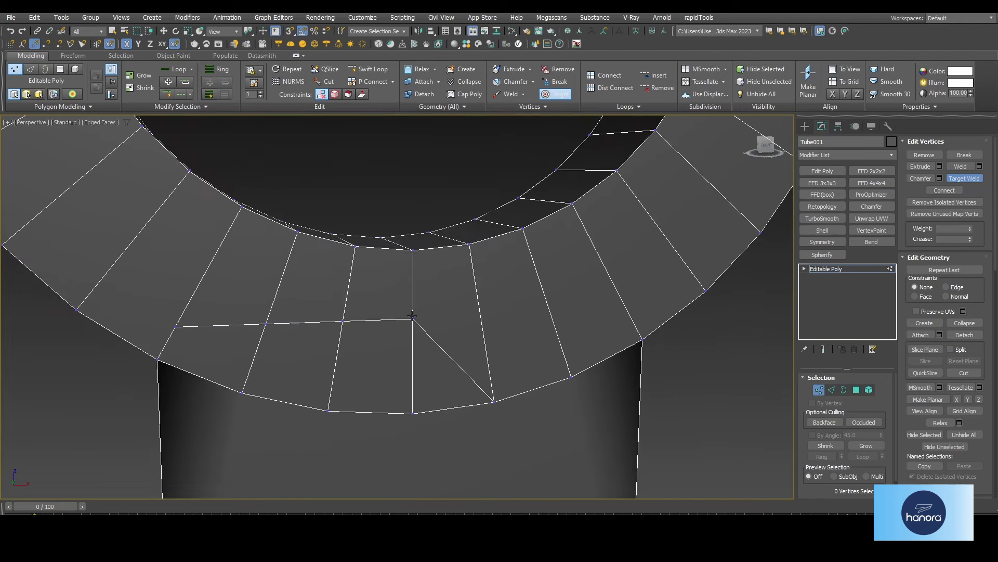
left_click_drag(348, 323, 266, 323)
left_click_drag(176, 330, 157, 359)
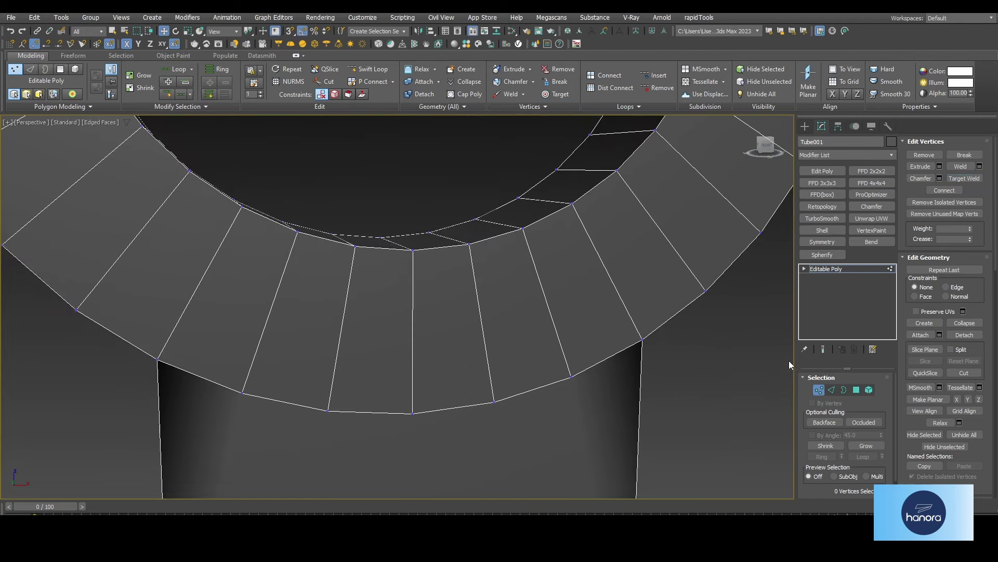
Step: Extrude the selected block edges with a height of 0
key("2")
key("z")
left_click(513, 69, "shift")
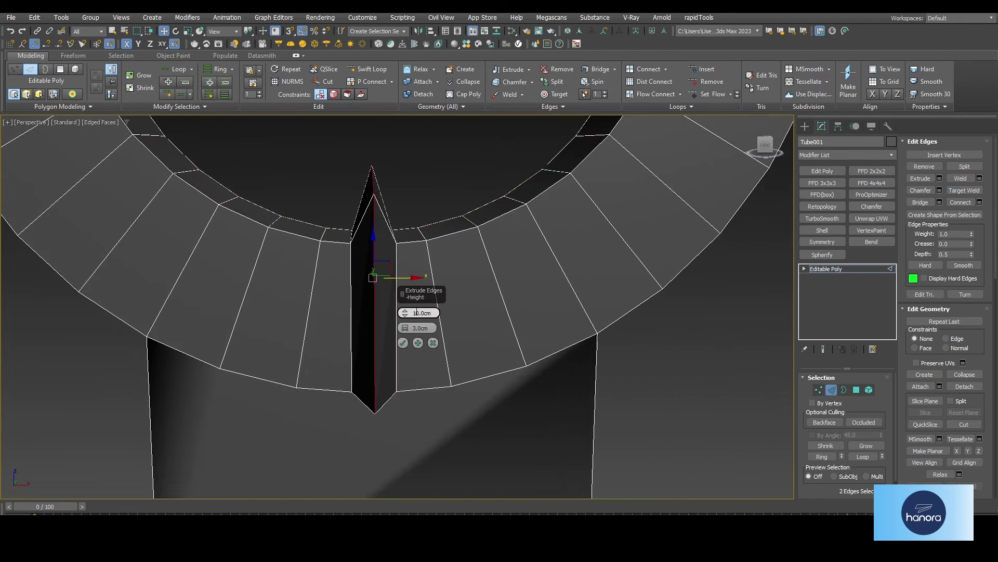
type("0")
key("Tab")
left_click(403, 343)
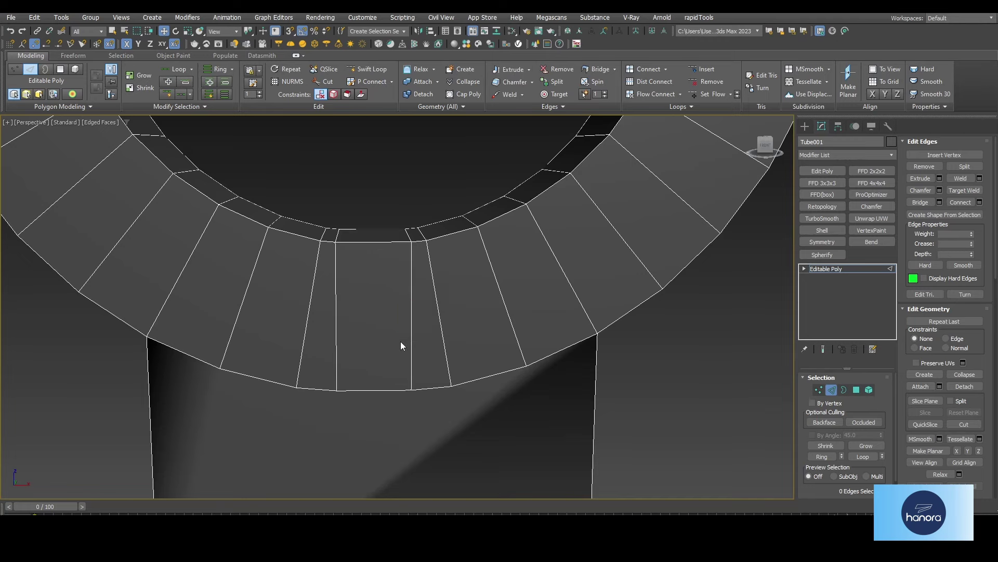
Step: Connect the block's edges with a new vertical edge
scroll(401, 345, "down", 3)
scroll(430, 334, "up", 3)
left_click(648, 69, "shift")
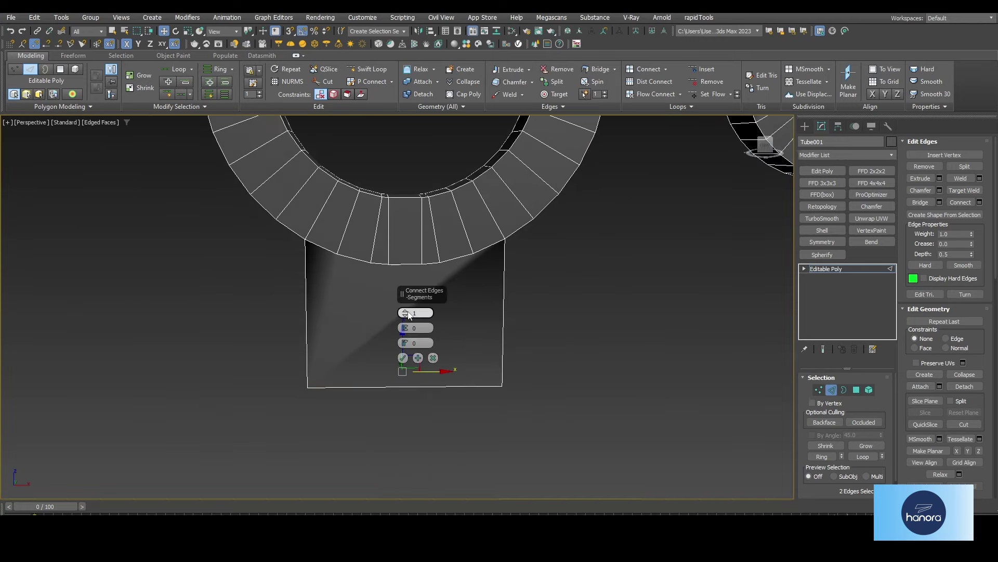
left_click(403, 358)
Step: Select the new strip's top and bottom vertices in a front wireframe view
key("1")
left_click(437, 386)
left_click(418, 266, "ctrl")
left_click(373, 386)
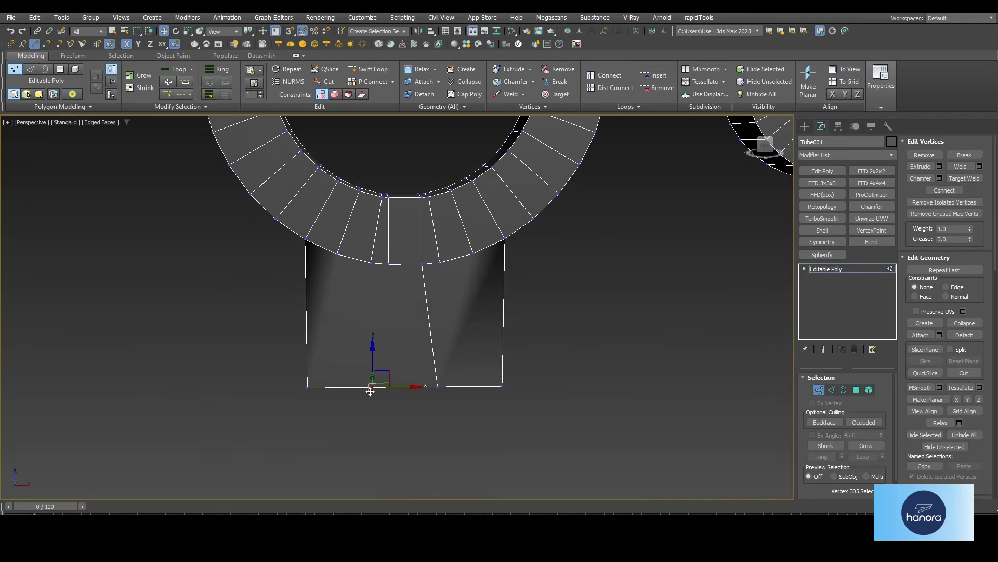
left_click(389, 265, "ctrl")
key("f")
middle_click_drag(429, 391, 483, 324)
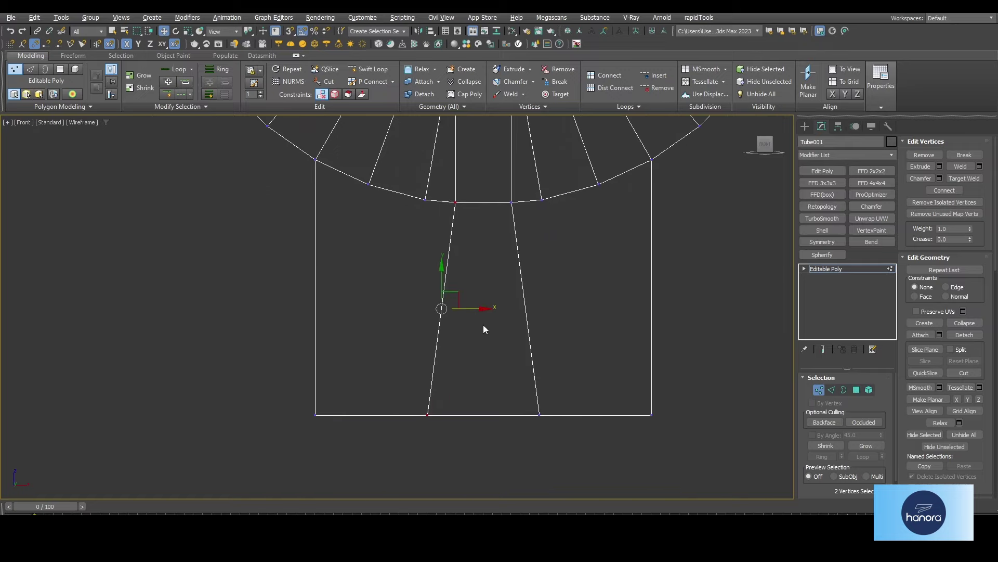
Step: Snap-move the strip's bottom vertices so its left and right edges are vertical
key("s")
left_click(428, 415)
left_click_drag(428, 414, 492, 273)
left_click_drag(540, 414, 519, 292)
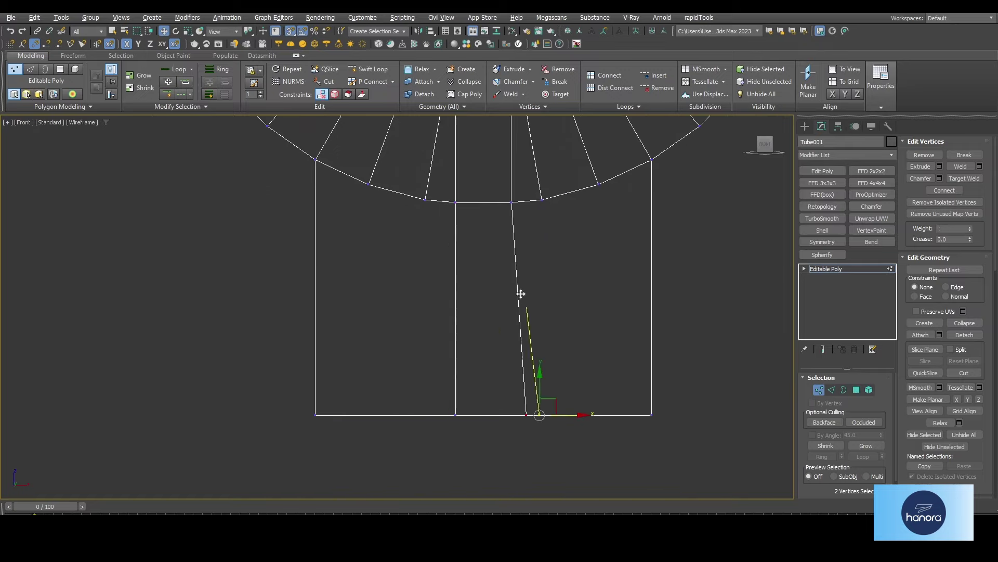
scroll(510, 291, "down", 3)
middle_click_drag(510, 292, 511, 308)
Step: Select the middle strip in Polygon mode and return to a single Perspective view
left_click_drag(509, 156, 524, 443)
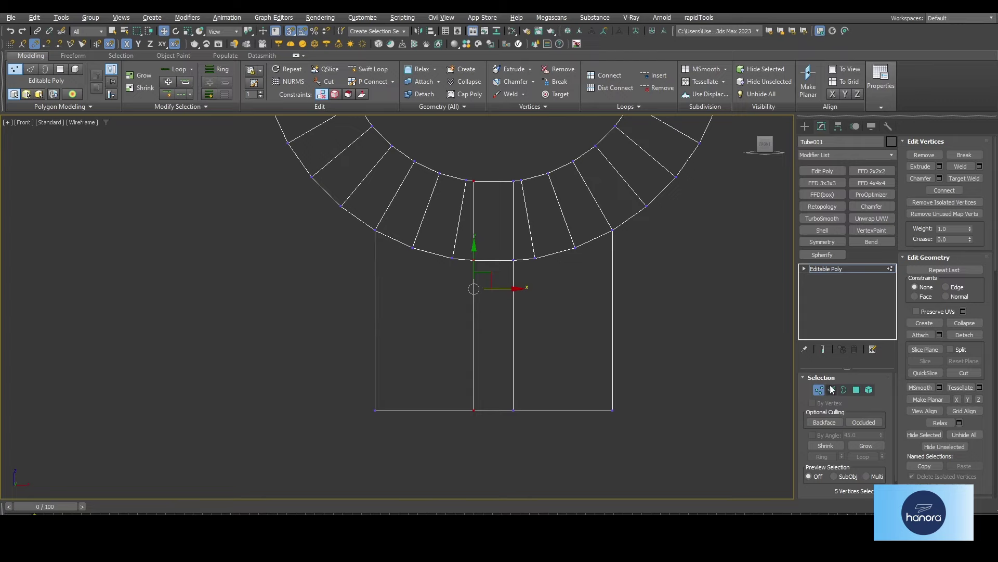
left_click(857, 390)
key("alt+w")
key("alt+w")
Step: Delete the middle strip polygon to open the slot and select its border edges
key("Delete")
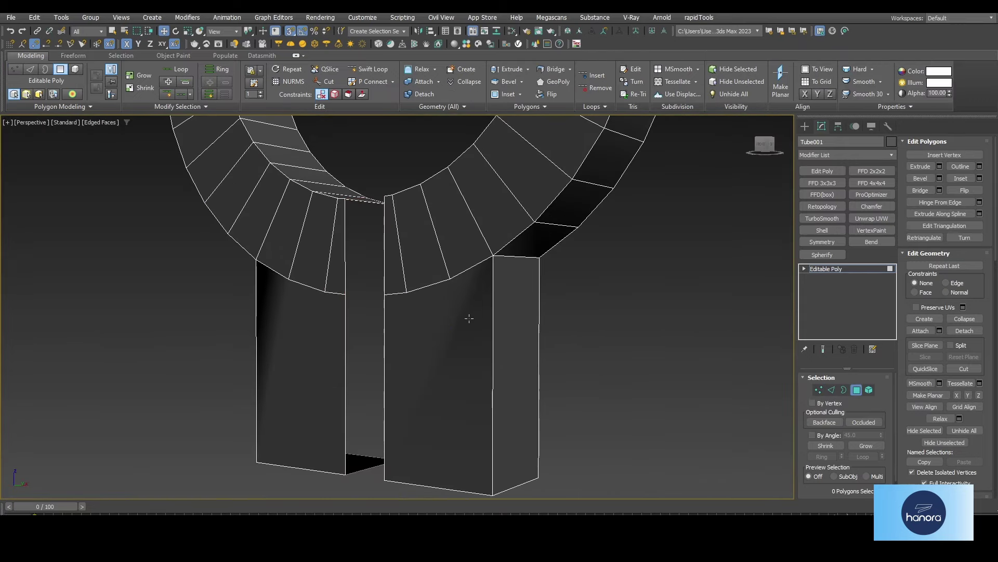
key("2")
middle_click_drag(469, 318, 345, 430, "alt")
left_click(367, 220)
left_click(383, 439, "ctrl")
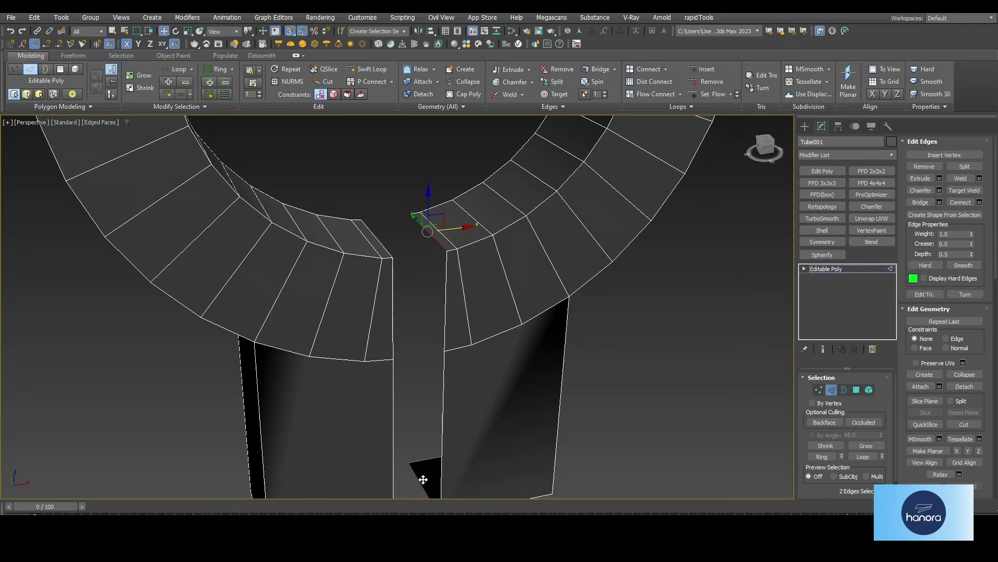
middle_click_drag(423, 479, 531, 225, "alt")
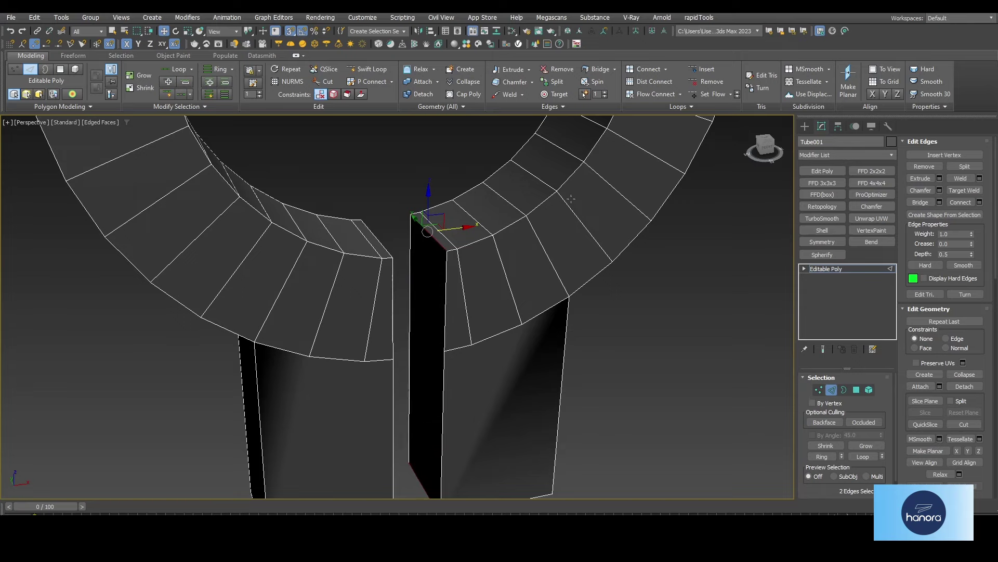
Step: Remove the extra edges at the ring-to-pillar joins with Ctrl+Backspace
key("q")
left_click_drag(480, 347, 481, 348)
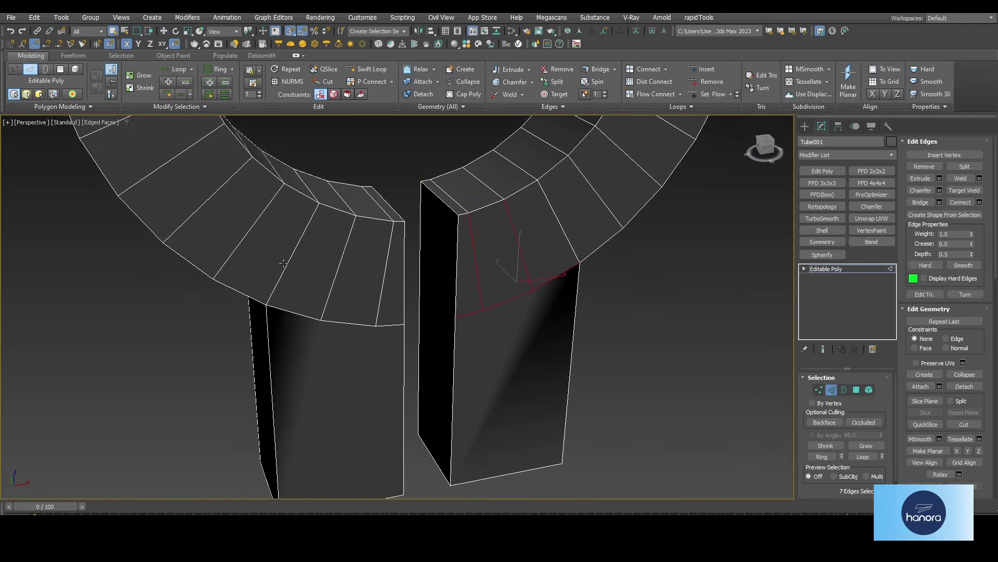
mouse_move(306, 347)
middle_mouse_down("alt")
mouse_move(466, 334)
mouse_move(406, 318)
mouse_move(495, 235)
middle_mouse_up("alt")
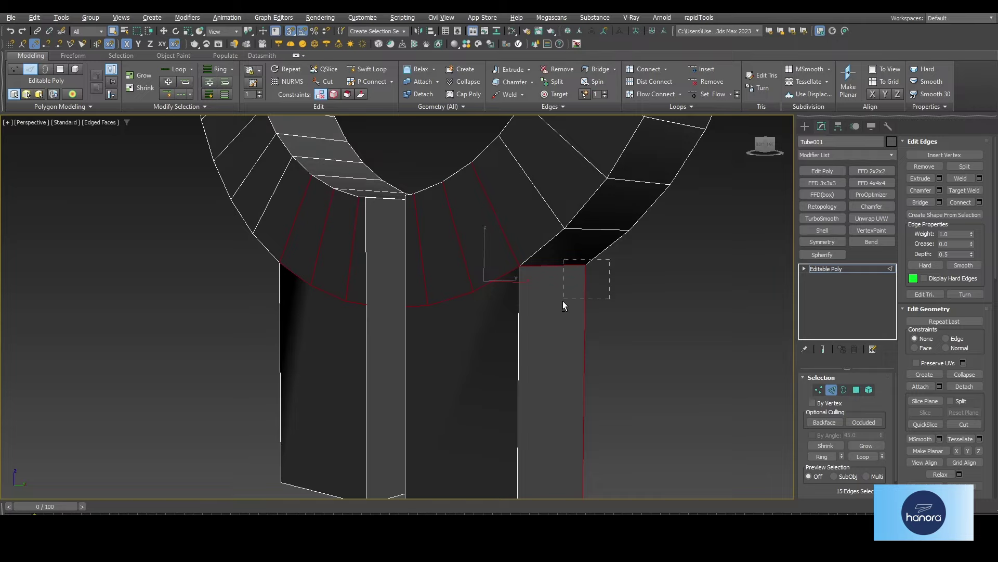
left_click_drag(563, 302, 563, 299)
mouse_move(563, 299)
middle_mouse_down()
mouse_move(513, 286)
mouse_move(425, 285)
middle_mouse_up()
scroll(478, 347, "down", 3)
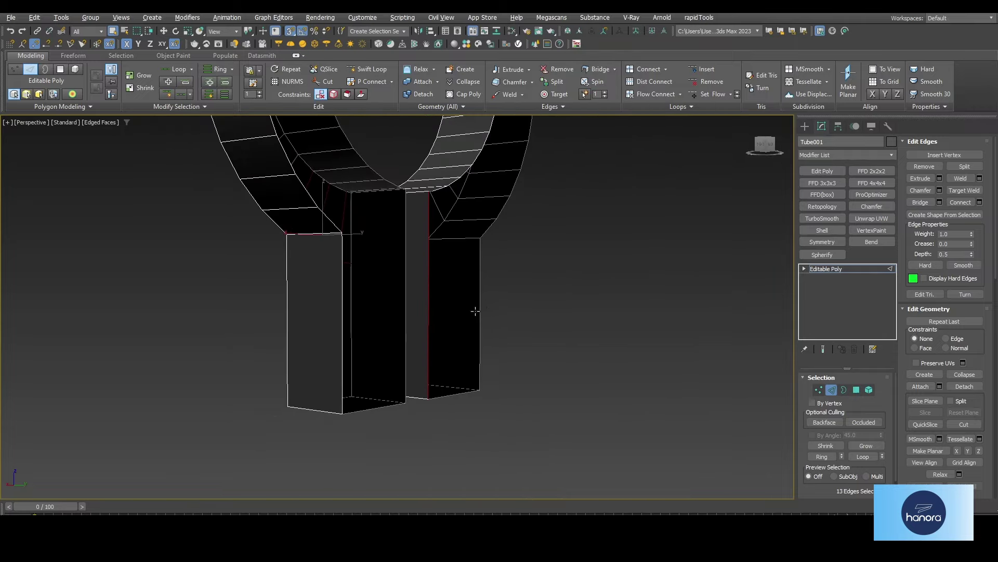
middle_click_drag(477, 348, 432, 319, "alt")
key("ctrl+BackSpace")
scroll(432, 319, "up", 5)
Step: Chamfer the inner corner edges where the pillars meet the ring
scroll(354, 333, "up", 2)
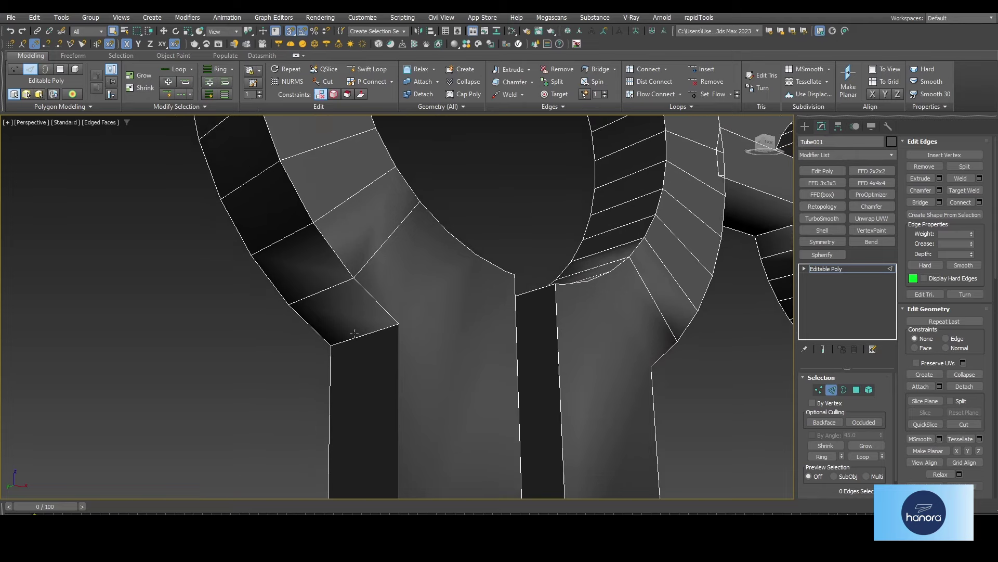
scroll(366, 332, "down", 4)
scroll(409, 325, "up", 4)
middle_click_drag(366, 332, 443, 332, "alt")
left_click(396, 335, "ctrl")
scroll(443, 333, "up", 3)
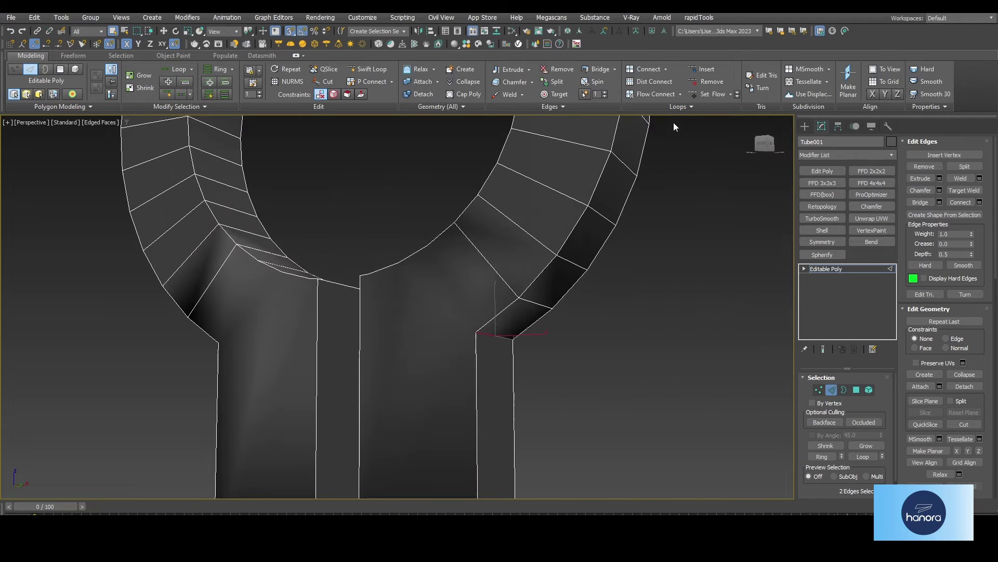
left_click(512, 82)
middle_click_drag(440, 377, 425, 353)
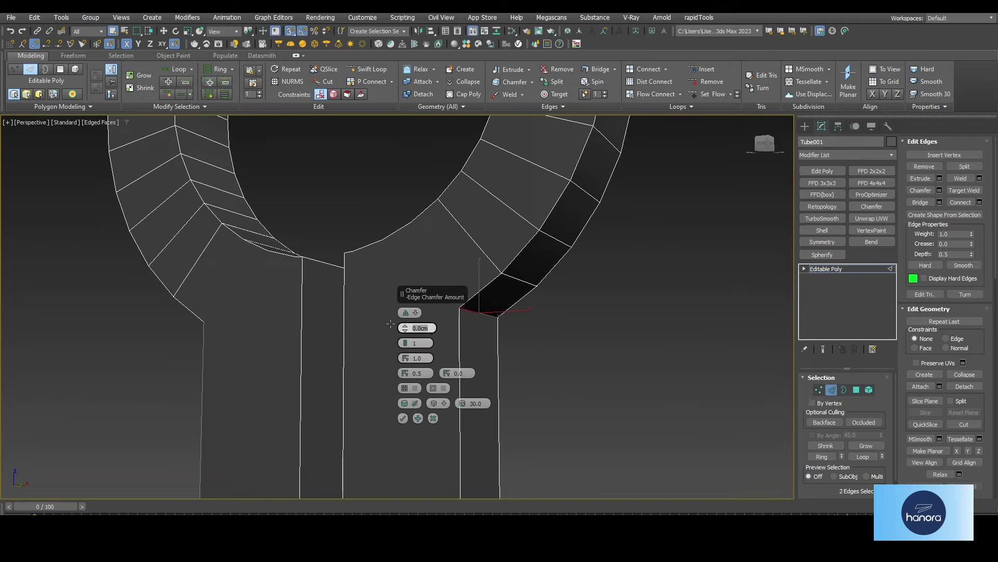
left_click(403, 418)
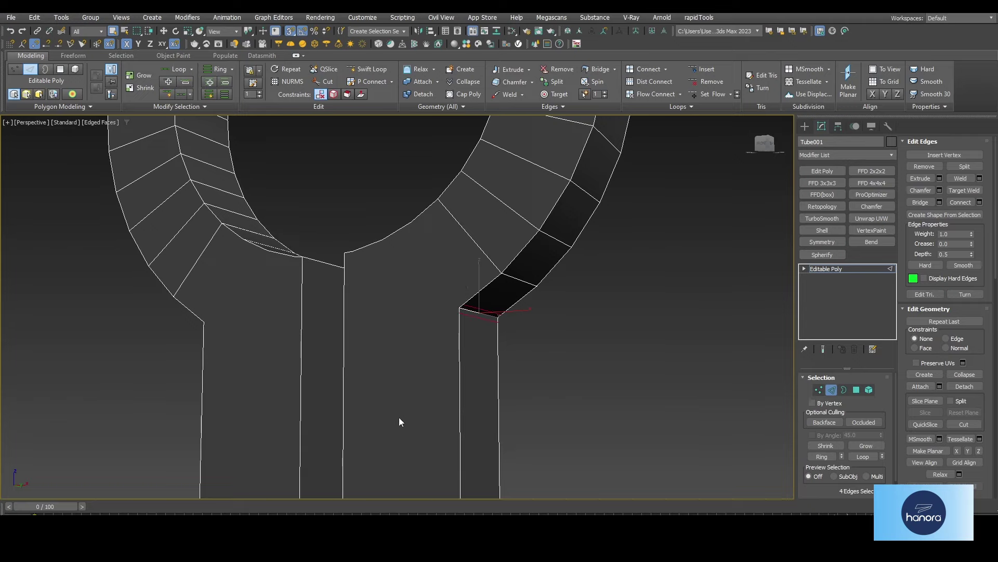
mouse_move(398, 417)
middle_mouse_down("alt")
mouse_move(335, 361)
mouse_move(374, 360)
middle_mouse_up("alt")
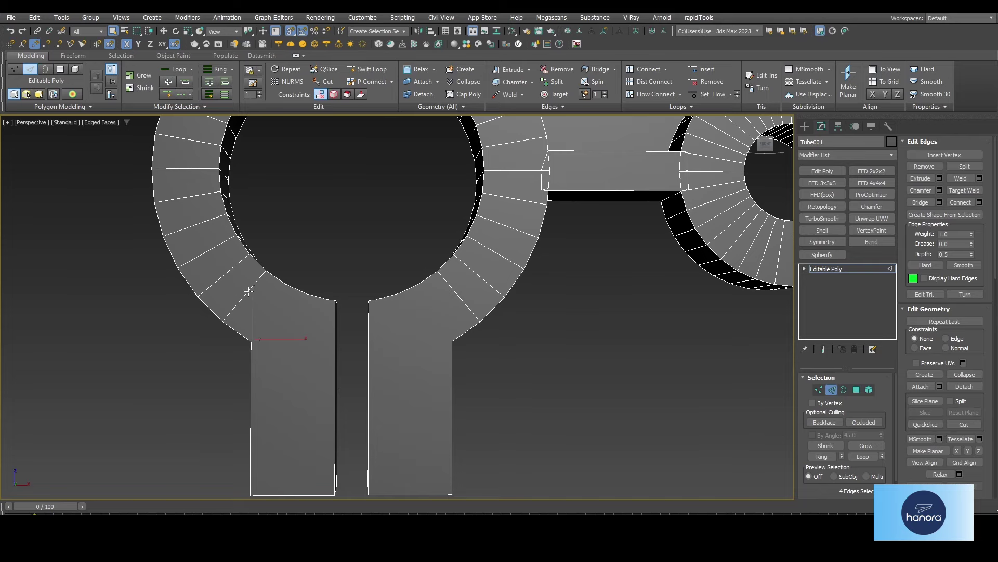
Step: Connect the ring's edge ring with two new loops at Pinch 80
key("alt+r")
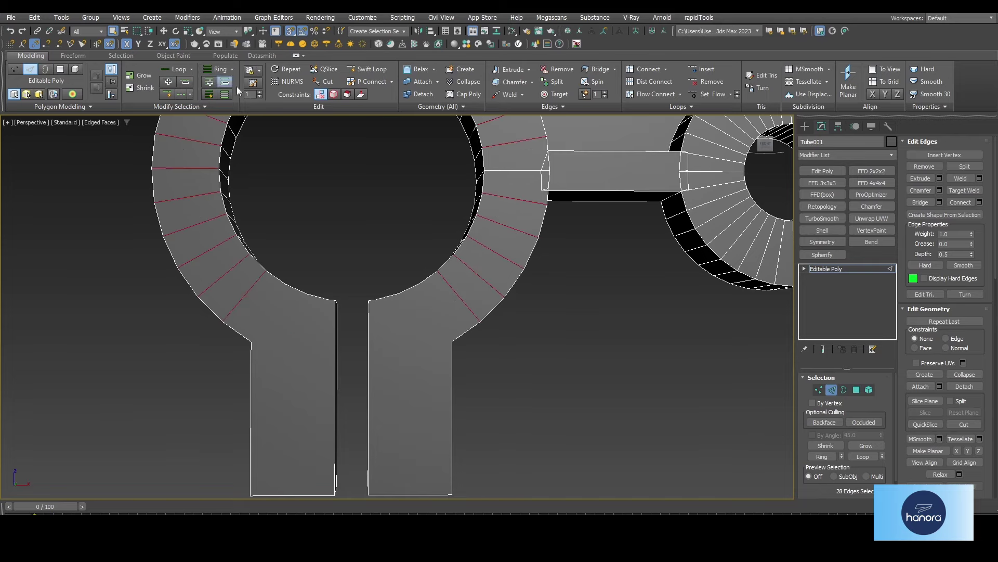
left_click(646, 68, "shift")
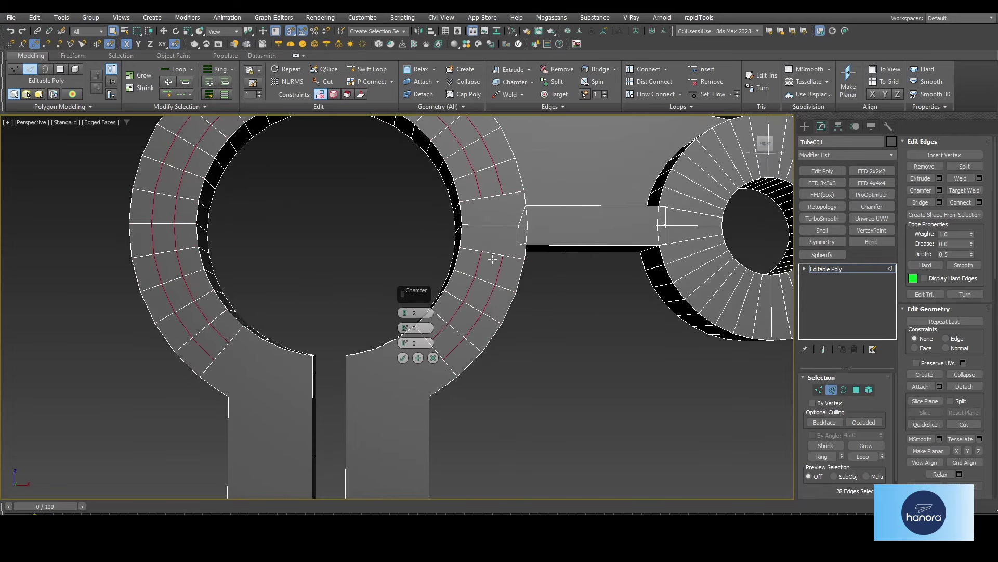
scroll(411, 328, "up", 5)
left_click_drag(407, 328, 428, 322)
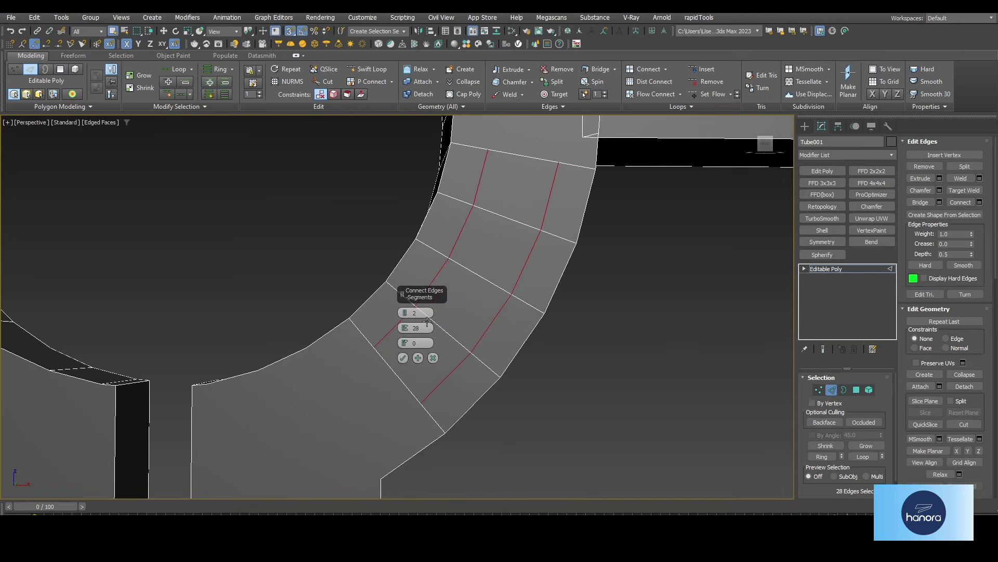
type("80")
key("Return")
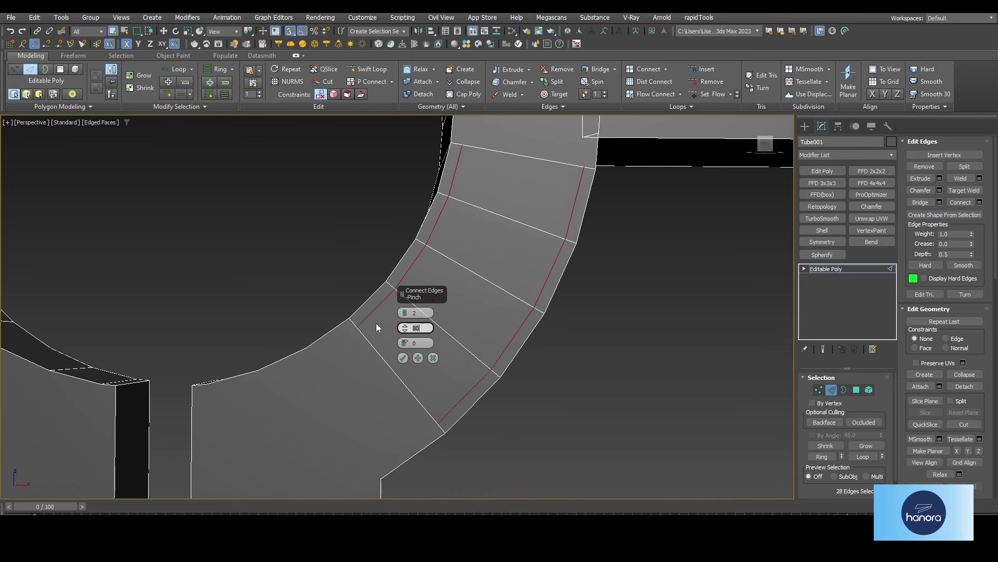
scroll(376, 323, "down", 4)
middle_click_drag(372, 335, 388, 261, "alt")
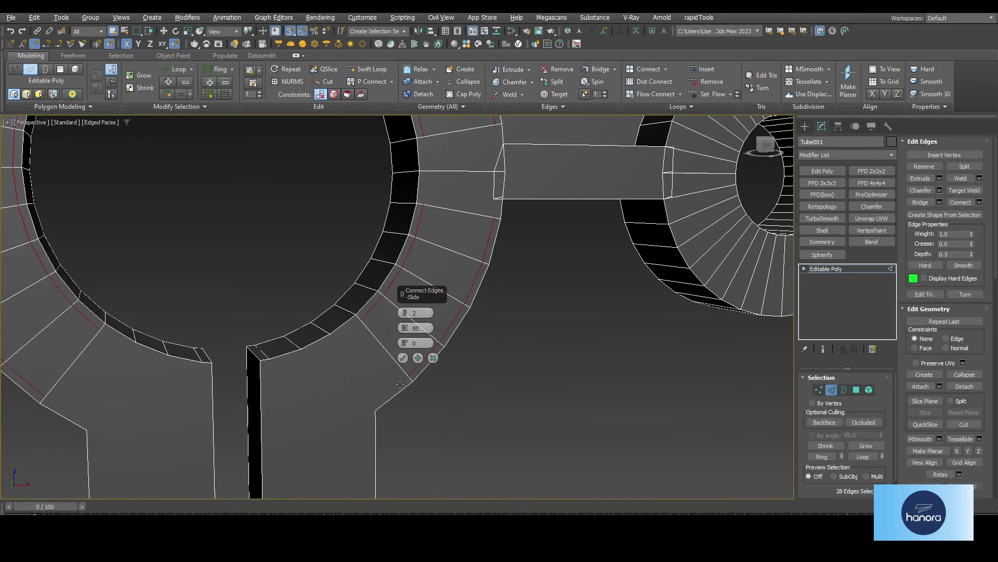
left_click(403, 357)
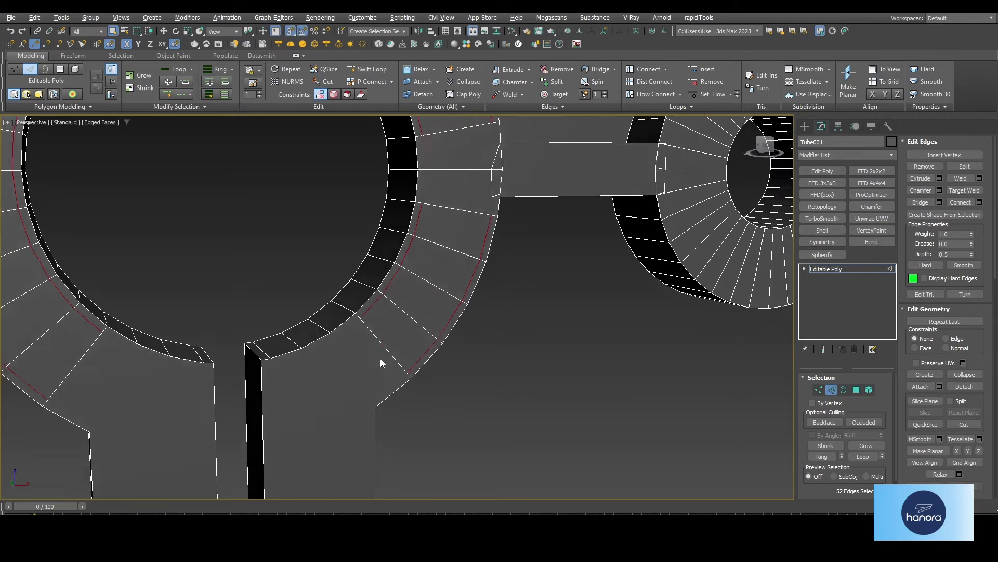
Step: Insert a supporting Swift Loop around the ring where it meets the legs
middle_click_drag(380, 357, 398, 369, "alt")
middle_click_drag(314, 328, 307, 329, "alt")
scroll(302, 329, "up", 3)
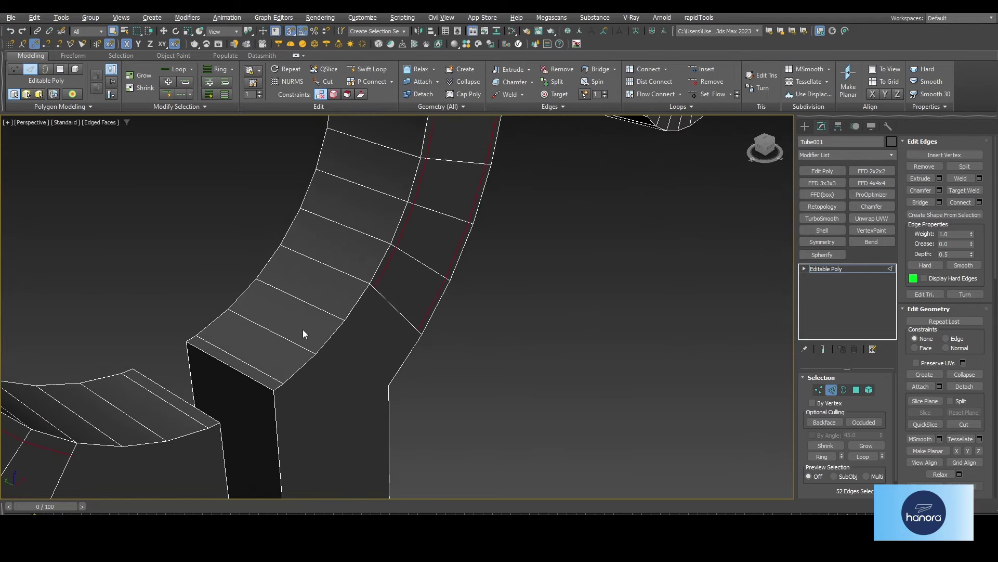
key("alt+shift+w")
scroll(291, 351, "up", 3)
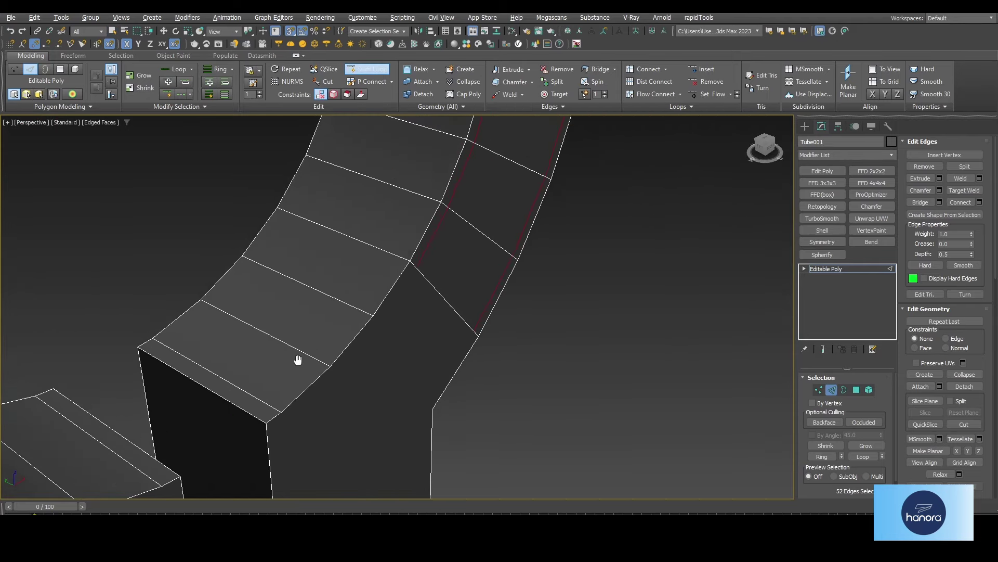
left_click(279, 396)
scroll(360, 382, "down", 4)
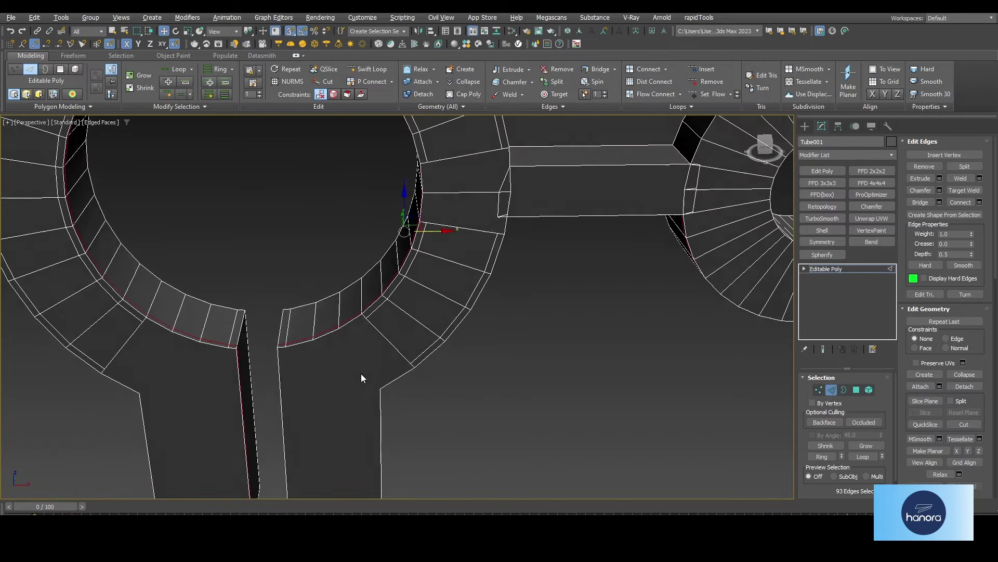
scroll(361, 374, "down", 4)
scroll(294, 331, "up", 3)
scroll(257, 270, "up", 3)
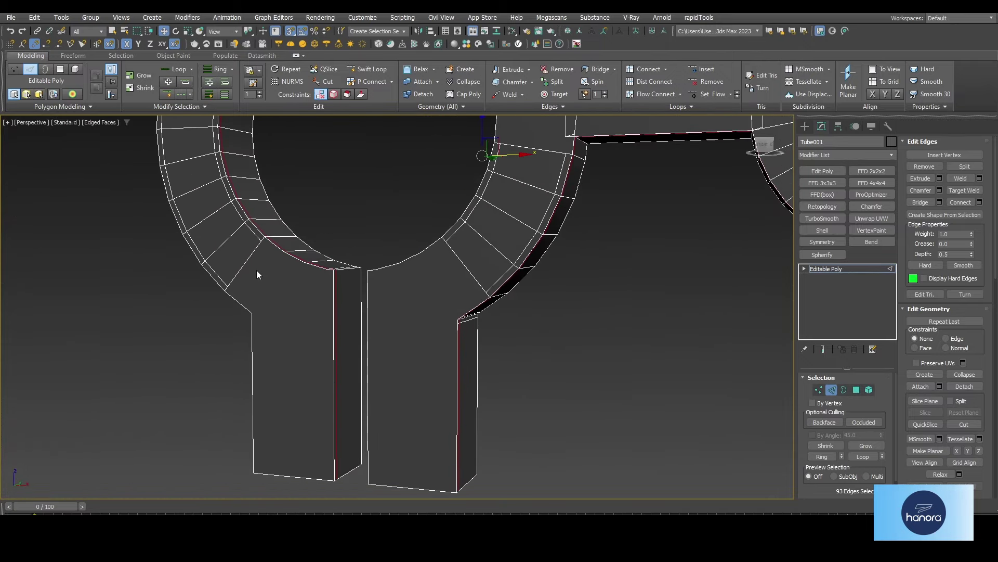
key("1")
scroll(244, 298, "up", 3)
middle_click_drag(260, 346, 276, 322)
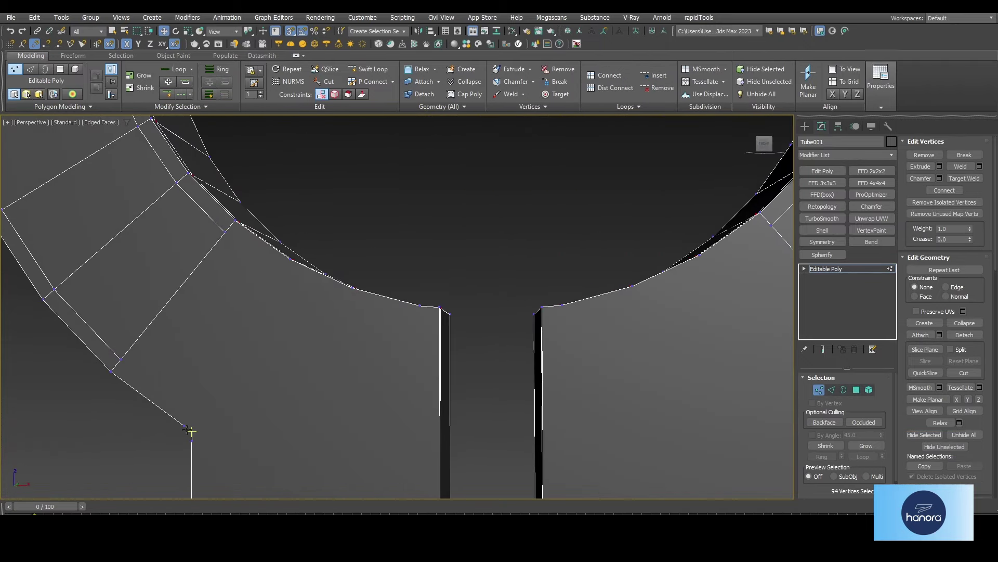
Step: Add the second leg-corner vertex to the selection, then switch to Edge mode
left_click(291, 259, "ctrl")
scroll(283, 281, "down", 2)
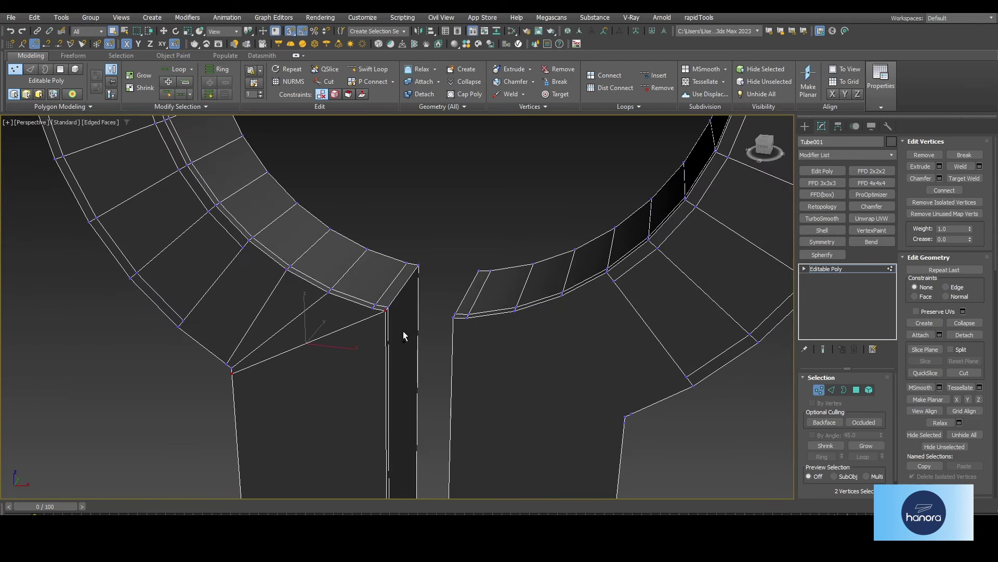
middle_click_drag(405, 335, 595, 393, "alt")
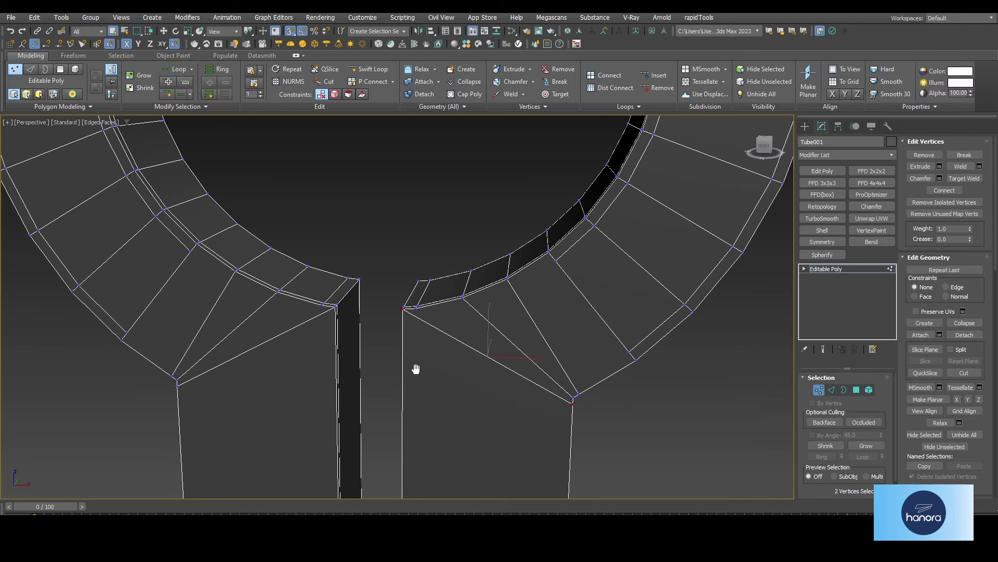
key("2")
key("alt+x")
Step: Connect the inner vertical edges of both legs with 2 edges at pinch 80
double_click(394, 372)
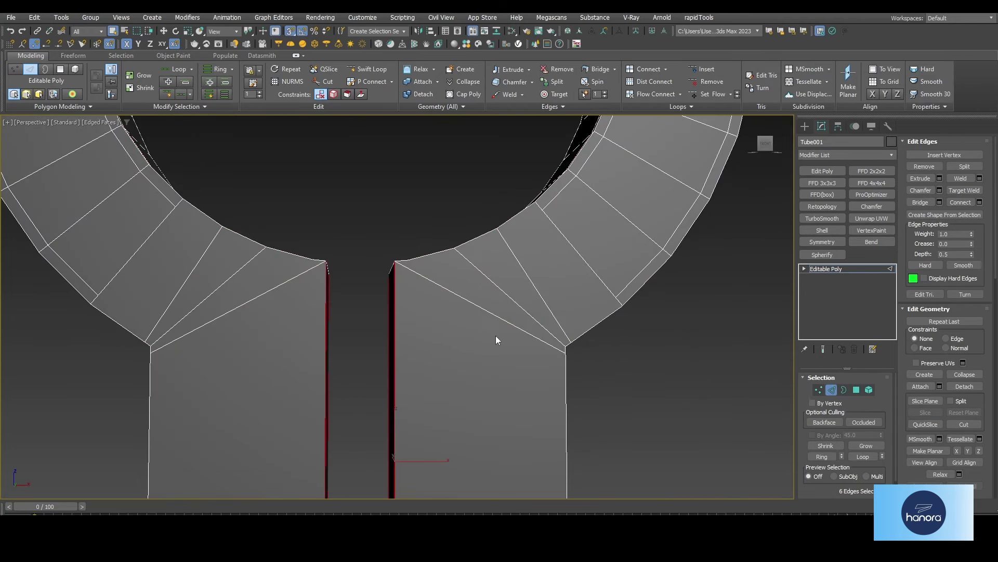
left_click(641, 73, "shift")
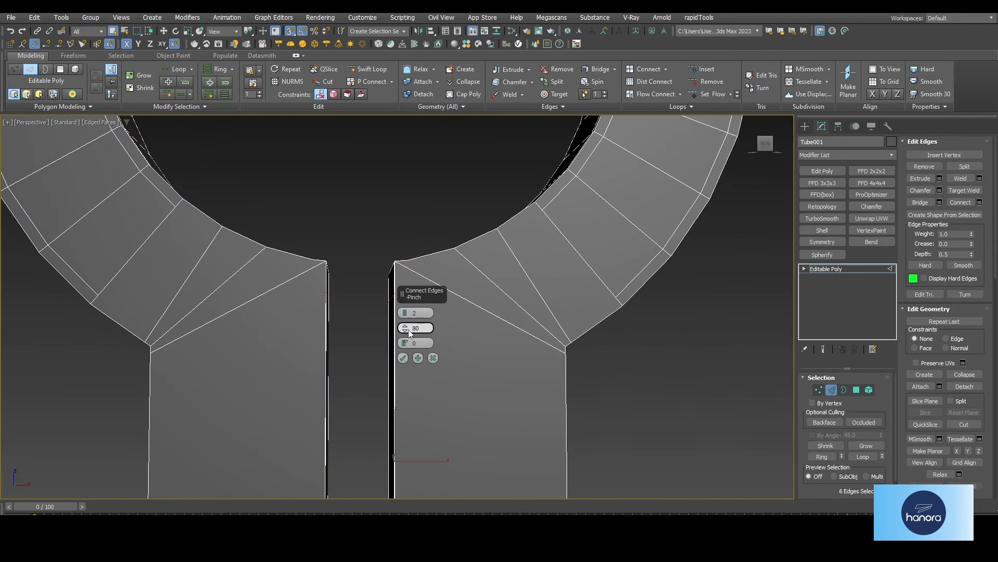
left_click(403, 357)
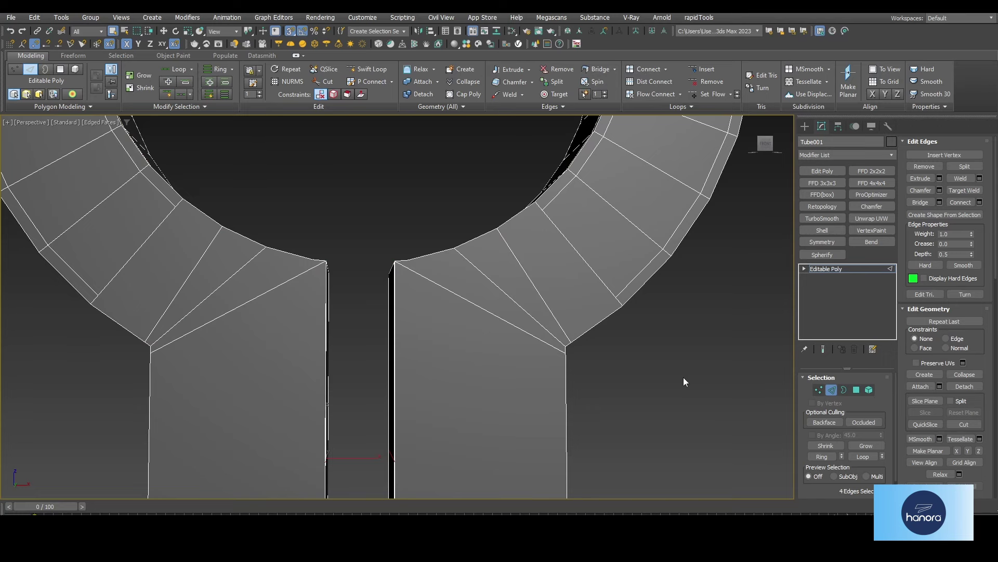
Step: Switch to vertex level and maximize the Front view framed on the leg tops
key("1")
key("alt+w")
key("alt+w")
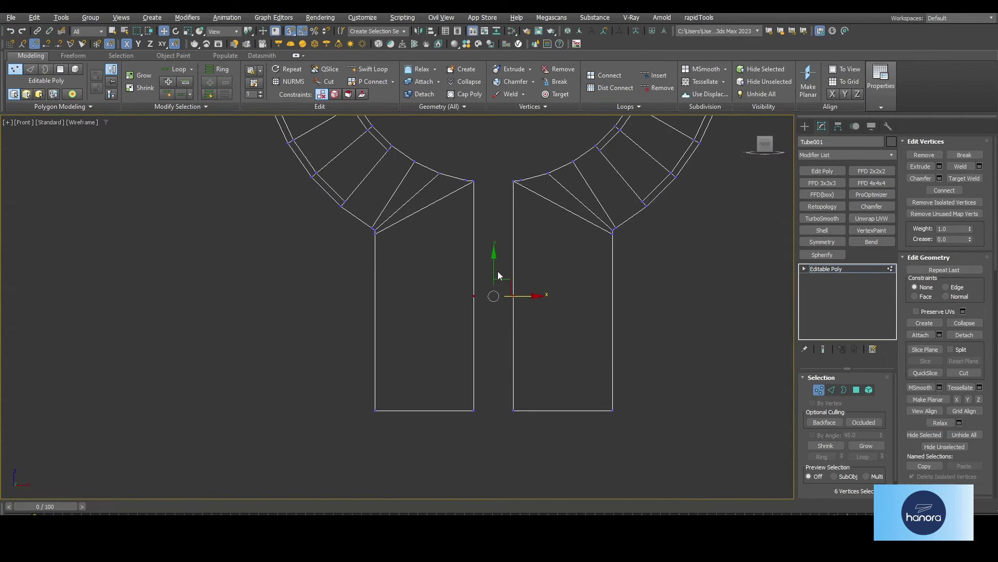
scroll(497, 197, "up", 5)
middle_click_drag(501, 189, 469, 332)
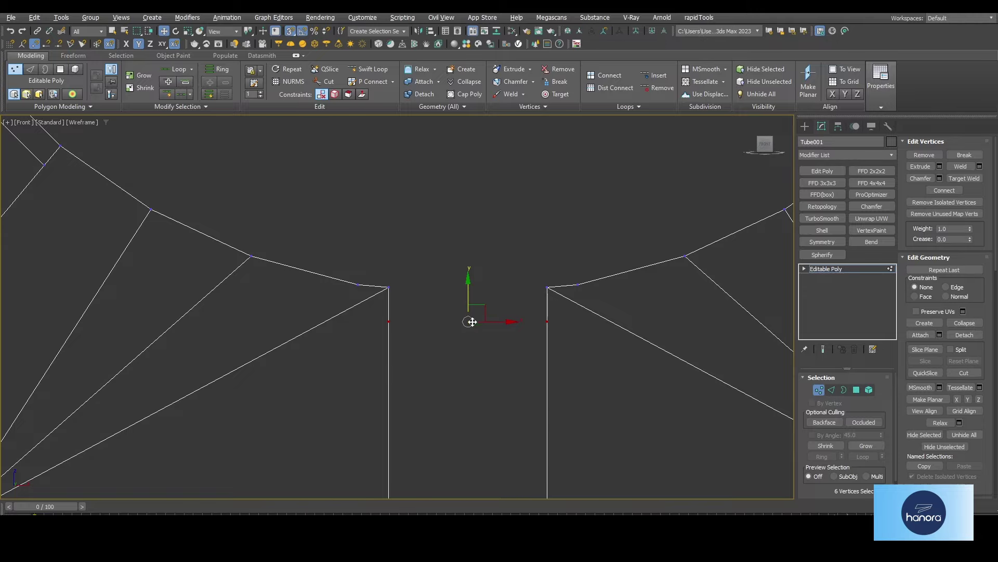
Step: Add 2-segment connecting edges across the box-selected edges around the leg tops
key("p")
left_click(831, 390)
left_click_drag(464, 357, 522, 291)
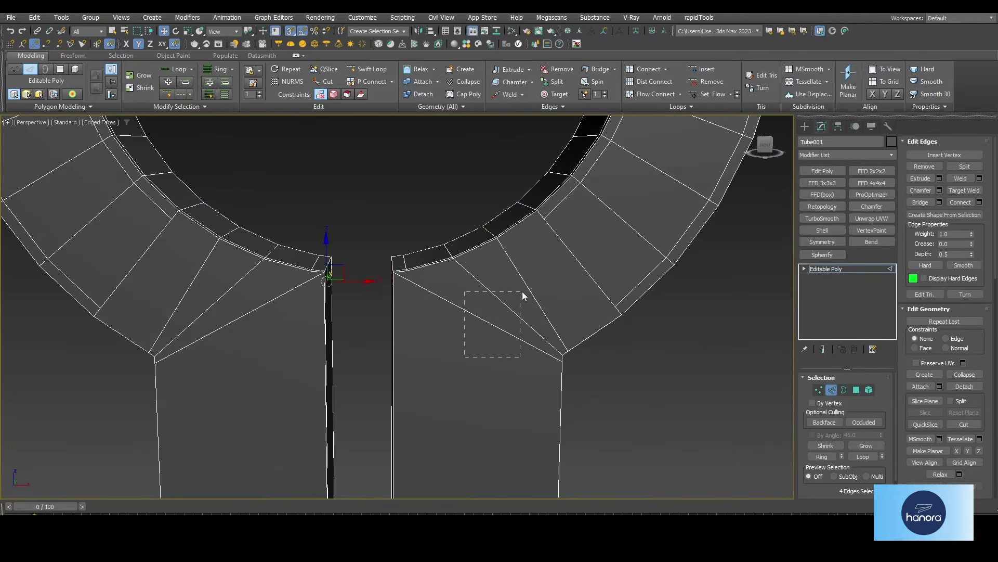
mouse_move(158, 275)
middle_mouse_down("alt")
mouse_move(264, 356)
mouse_move(246, 315)
mouse_move(410, 397)
mouse_move(326, 419)
middle_mouse_up("alt")
left_click(649, 69, "shift")
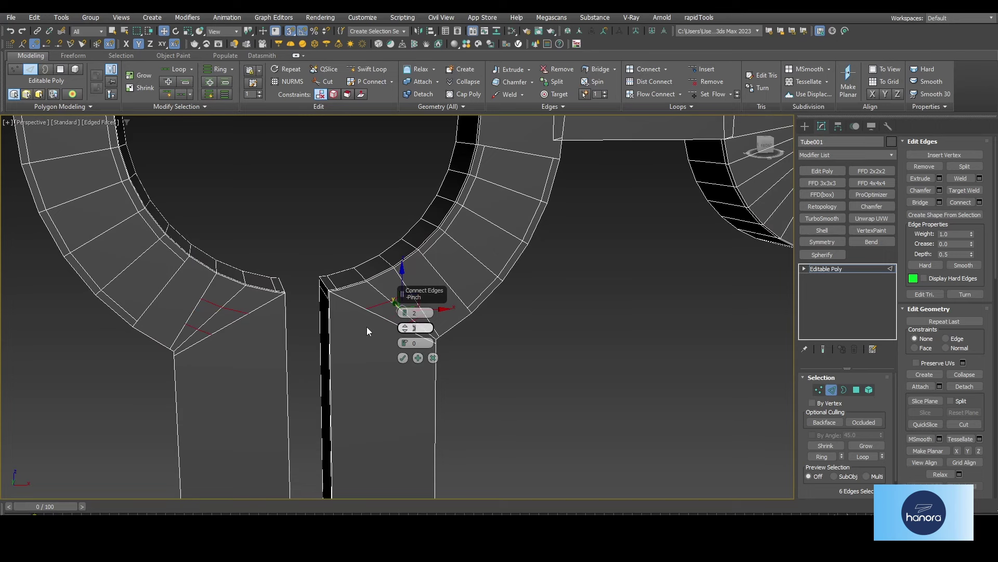
type("80")
left_click(403, 358)
scroll(411, 357, "up", 5)
Step: Join matching vertex pairs at the leg tops on the left piece
key("1")
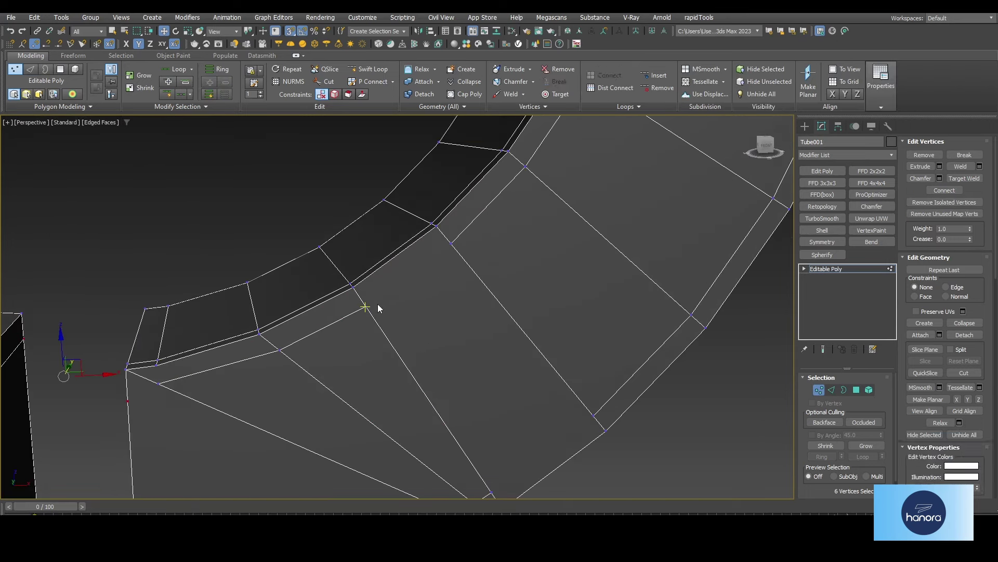
left_click(364, 296)
left_click(441, 180, "ctrl")
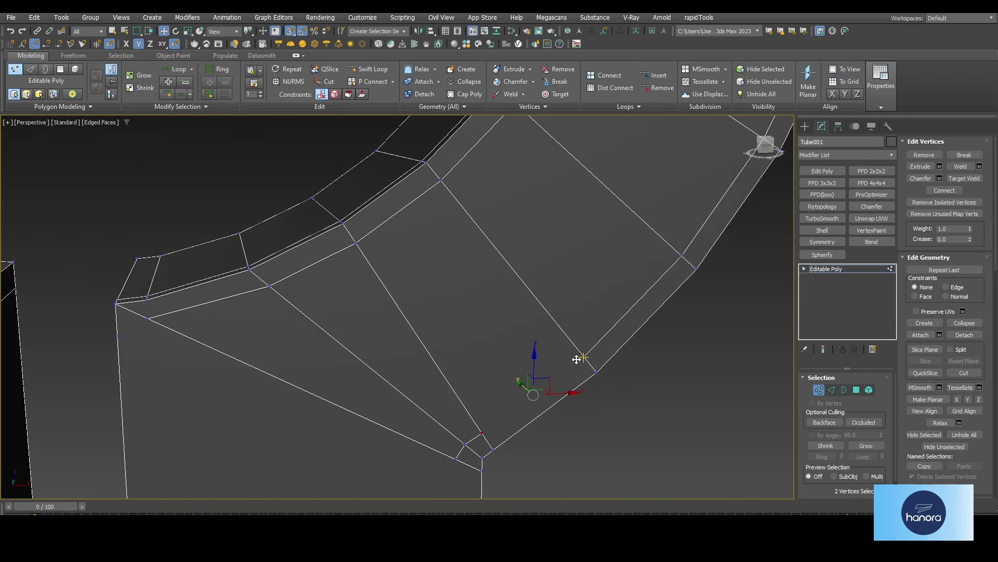
scroll(572, 359, "down", 5)
scroll(329, 401, "up", 5)
left_click(322, 313)
left_click(229, 253, "ctrl")
Step: Join two more lower vertex pairs on the left piece to keep quads
scroll(254, 308, "down", 3)
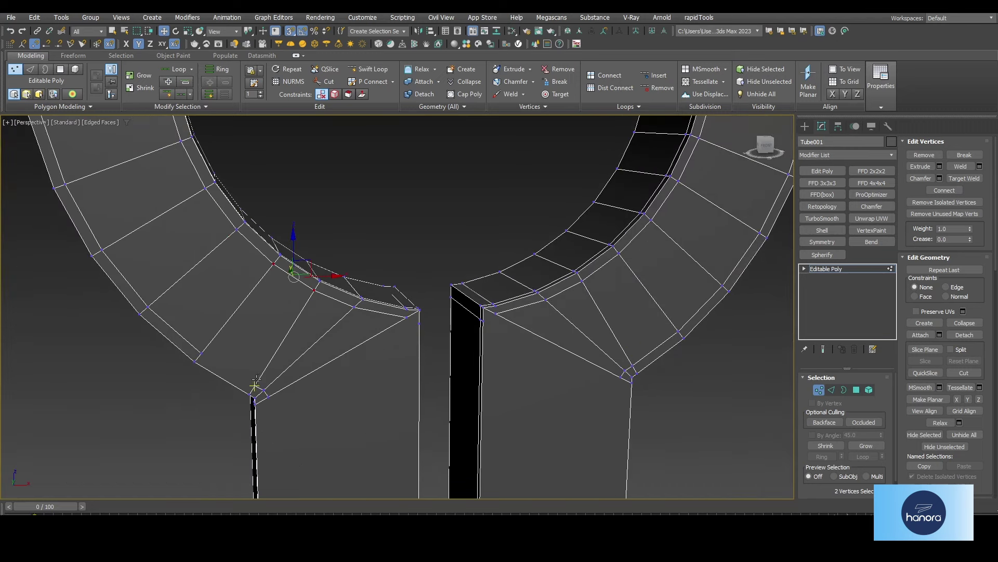
left_click(255, 387)
left_click(197, 359, "ctrl")
scroll(441, 331, "up", 5)
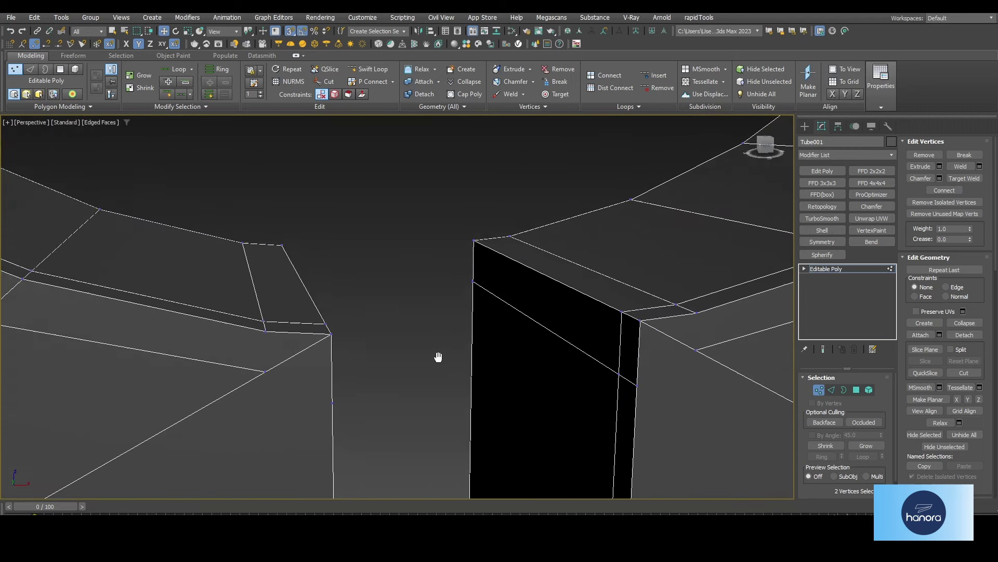
scroll(440, 356, "up", 2)
scroll(572, 436, "down", 2)
left_click(268, 312)
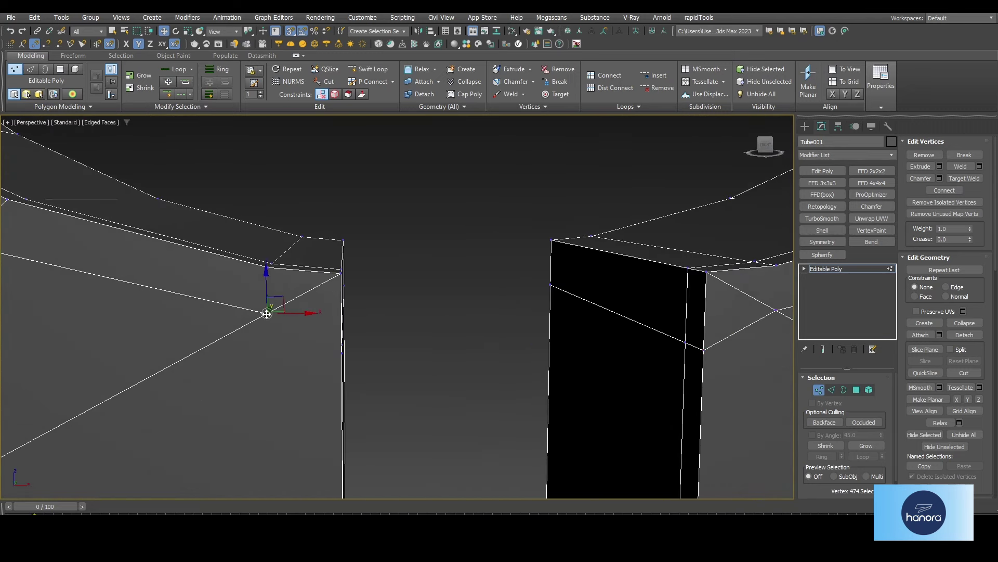
scroll(267, 312, "up", 4)
left_click(340, 355, "ctrl")
scroll(406, 363, "down", 3)
scroll(423, 394, "down", 4)
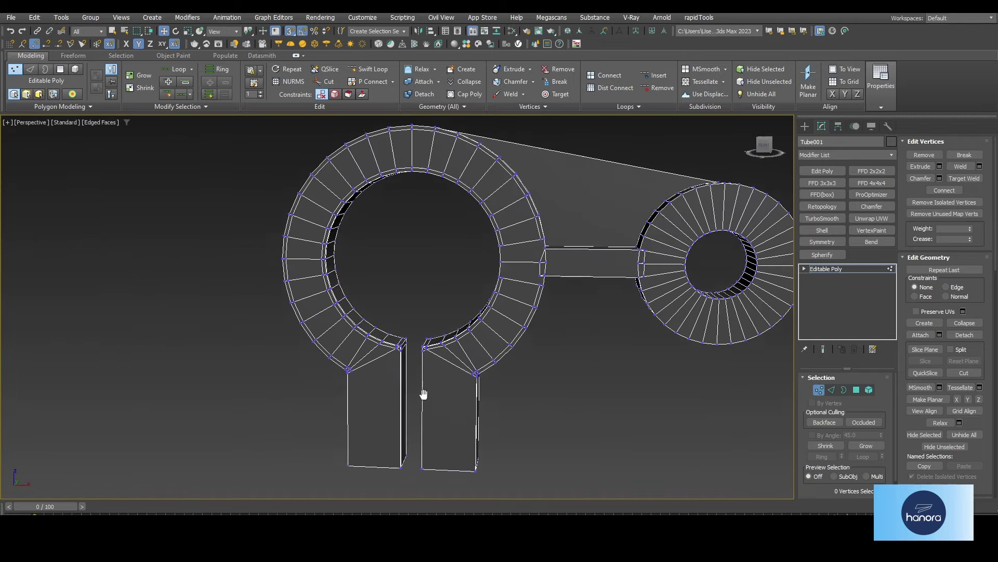
Step: Connect both legs' bottom edges with 2 edges at pinch 80
key("2")
scroll(448, 483, "up", 4)
middle_click_drag(450, 487, 437, 463)
left_click(448, 420)
left_click(316, 420, "ctrl")
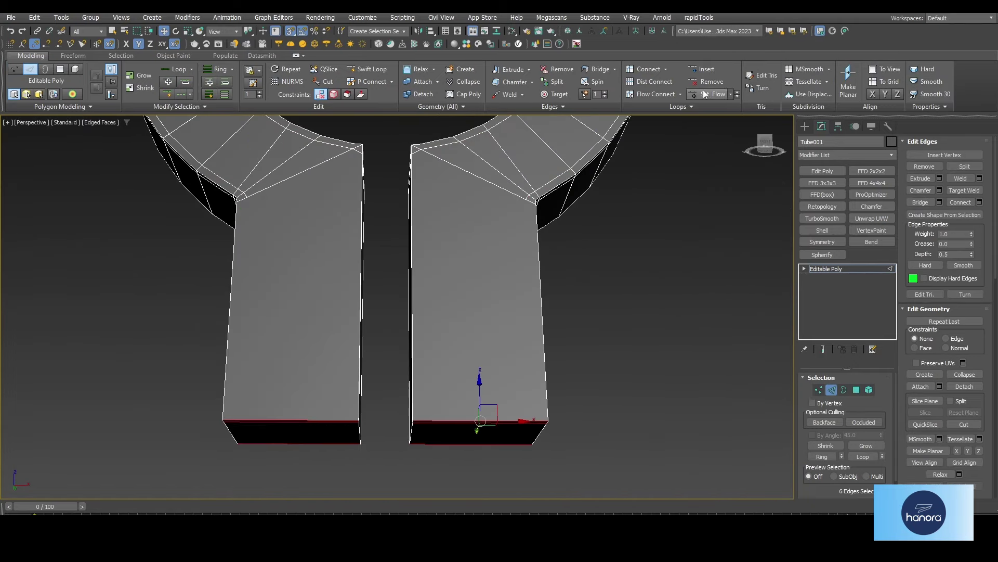
left_click(652, 70, "shift")
middle_click_drag(411, 316, 322, 376, "alt")
scroll(321, 376, "up", 3)
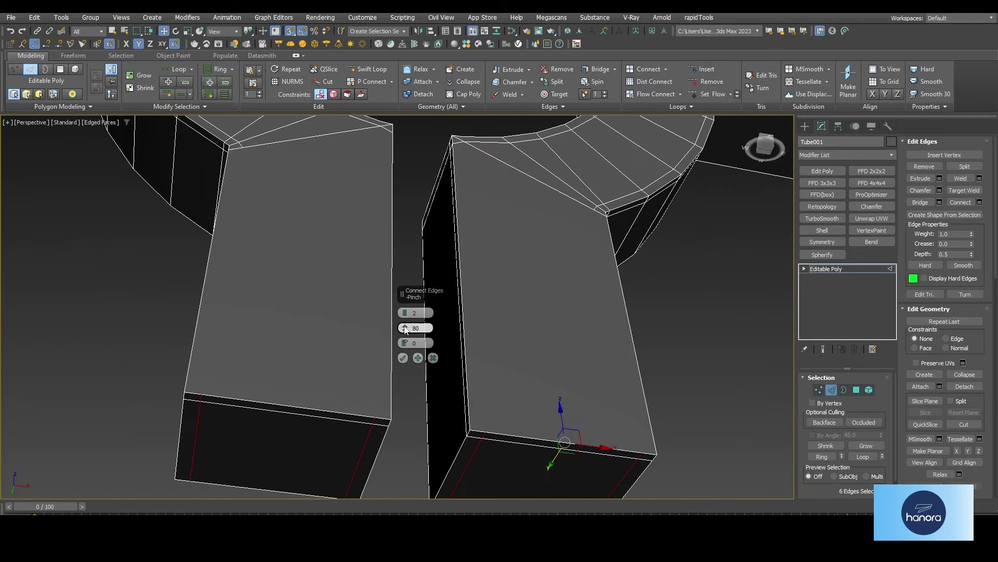
left_click(403, 357)
Step: Connect a vertex pair along the left leg's side
key("1")
middle_click_drag(408, 379, 419, 401, "alt")
scroll(413, 254, "up", 4)
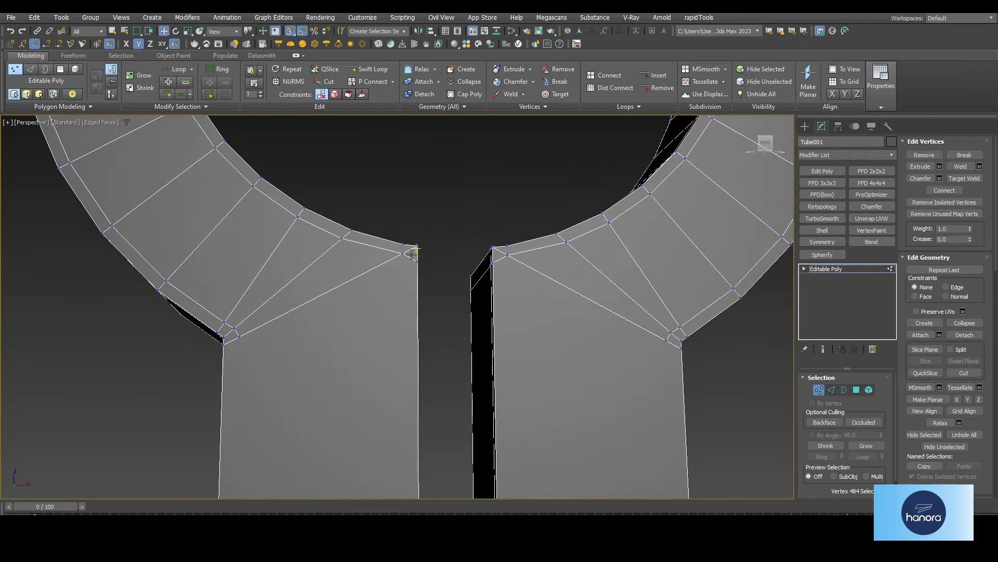
scroll(405, 256, "down", 3)
left_click(361, 429)
left_click(360, 192, "ctrl")
scroll(360, 191, "up", 2)
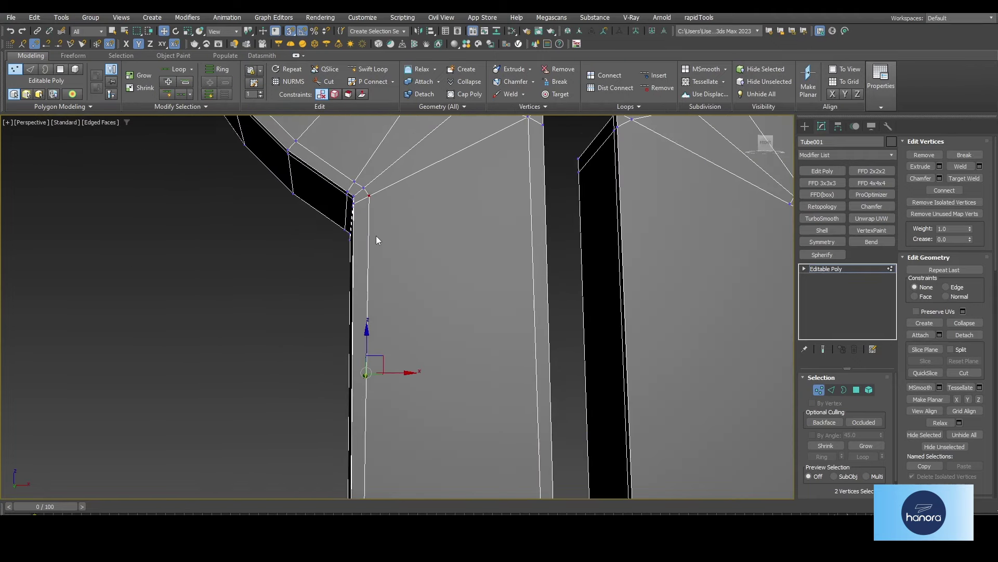
Step: Connect a vertex pair along the right leg's side
middle_click_drag(790, 494, 520, 416)
left_click(520, 444)
middle_click_drag(512, 233, 511, 329)
scroll(501, 190, "down", 3)
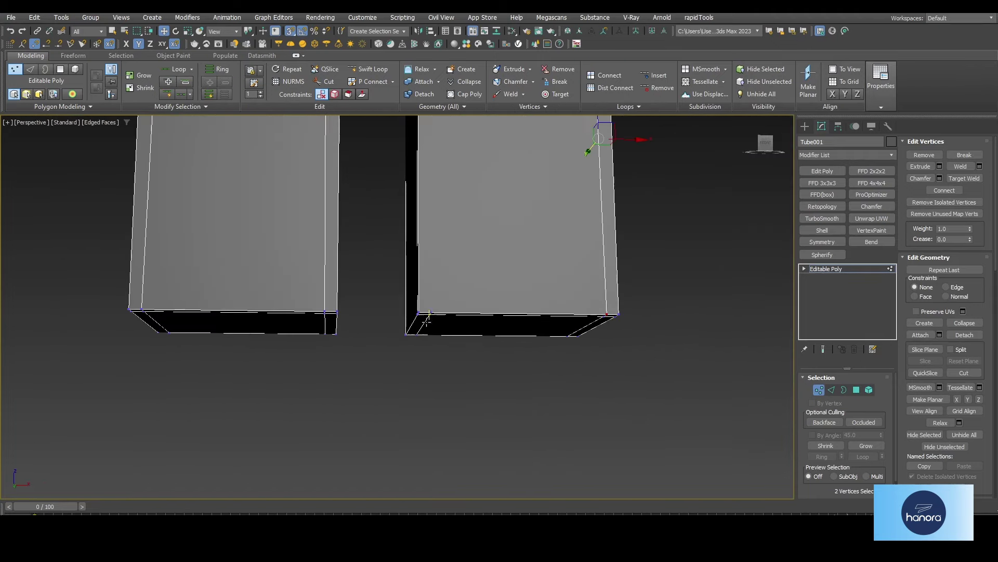
left_click(411, 330)
middle_click_drag(482, 401, 457, 250, "alt")
left_click(432, 202, "ctrl")
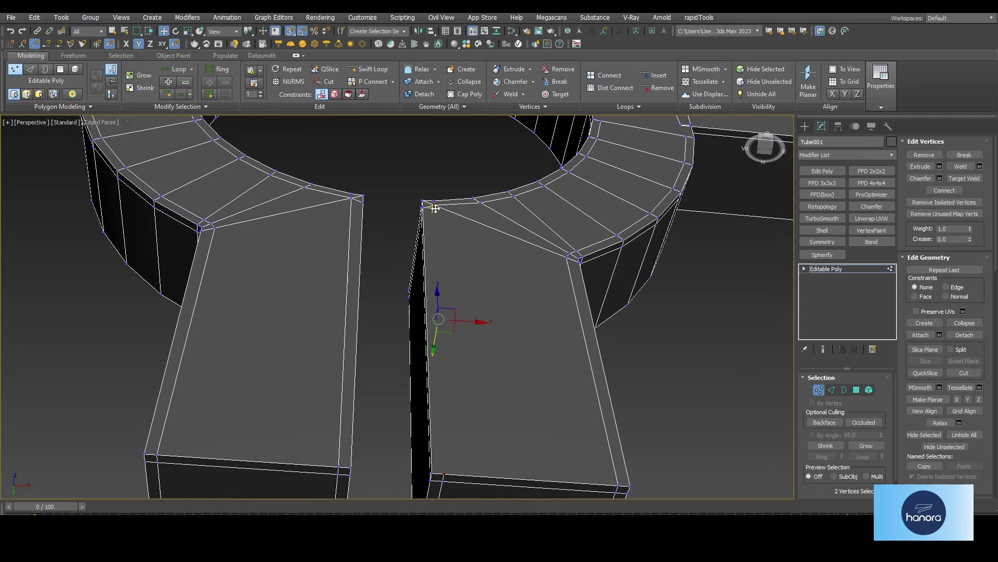
key("alt+w")
key("alt+w")
Step: Snap the left leg-top vertex onto the ring junction with vertex snapping
scroll(562, 210, "down", 3)
scroll(563, 306, "up", 1)
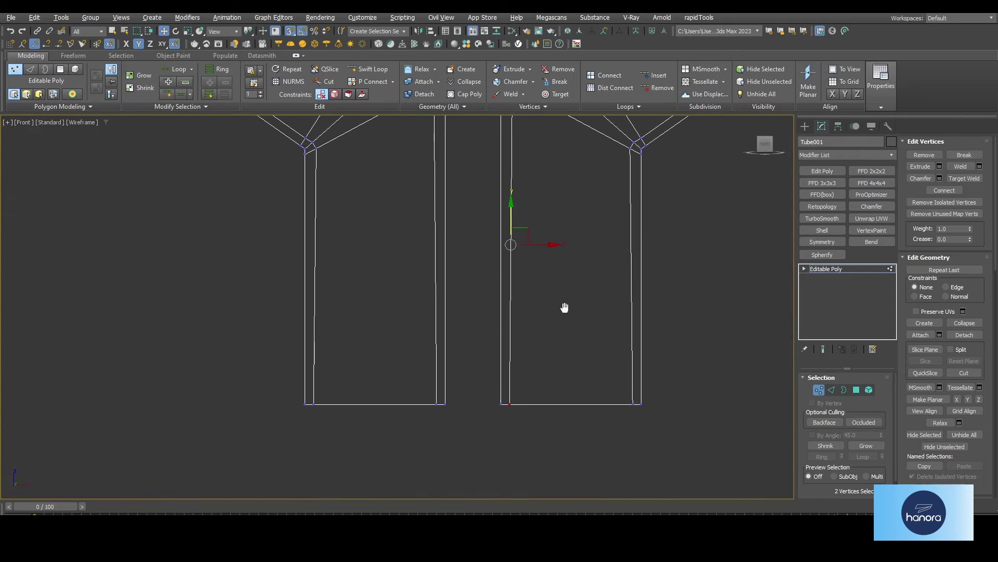
scroll(546, 284, "up", 2)
left_click_drag(546, 133, 517, 439)
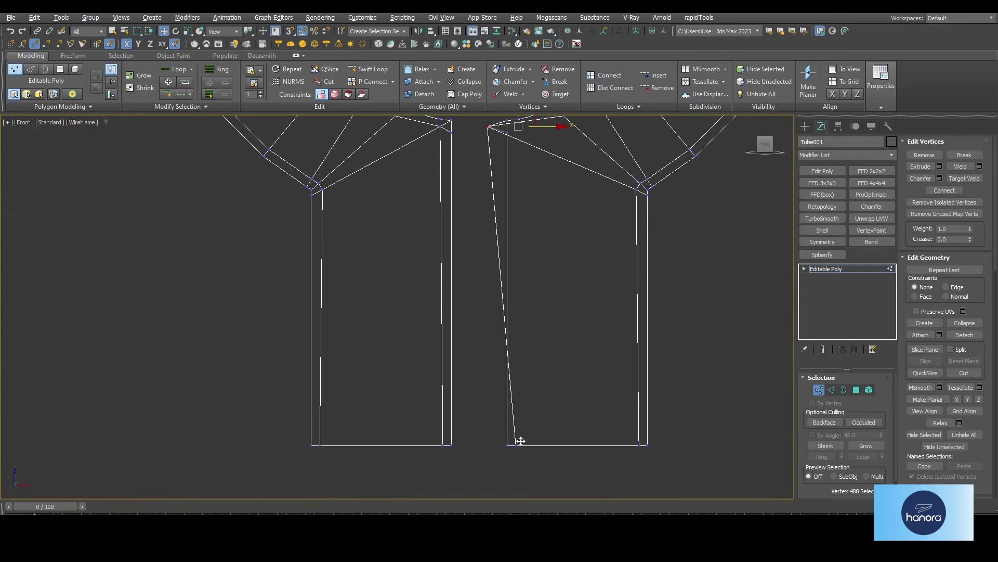
key("s")
left_click_drag(546, 134, 522, 462)
middle_click_drag(435, 114, 446, 163)
left_click(455, 174)
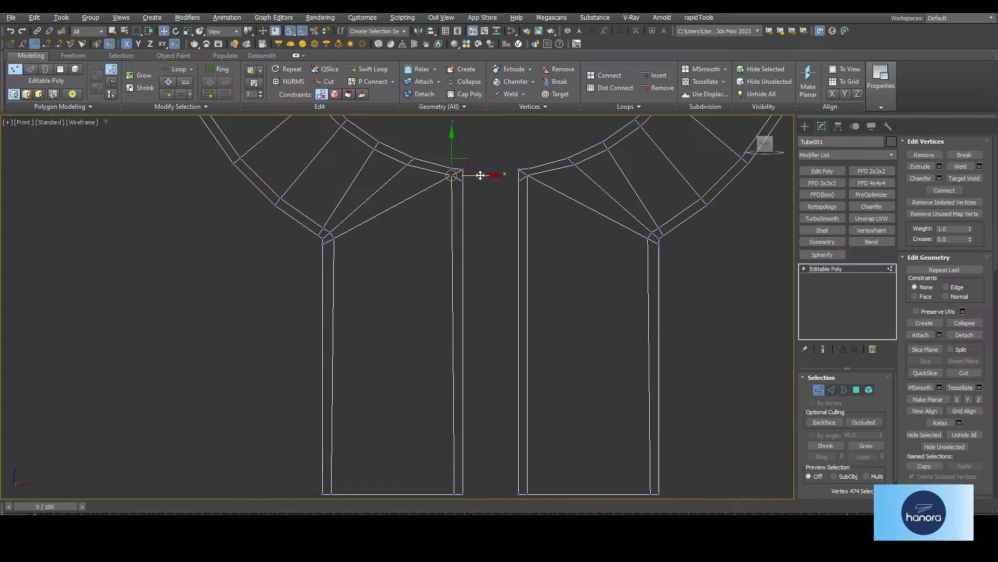
Step: Snap the right leg's top vertex down onto its junction
middle_click_drag(333, 239, 374, 175)
left_click_drag(372, 175, 372, 429)
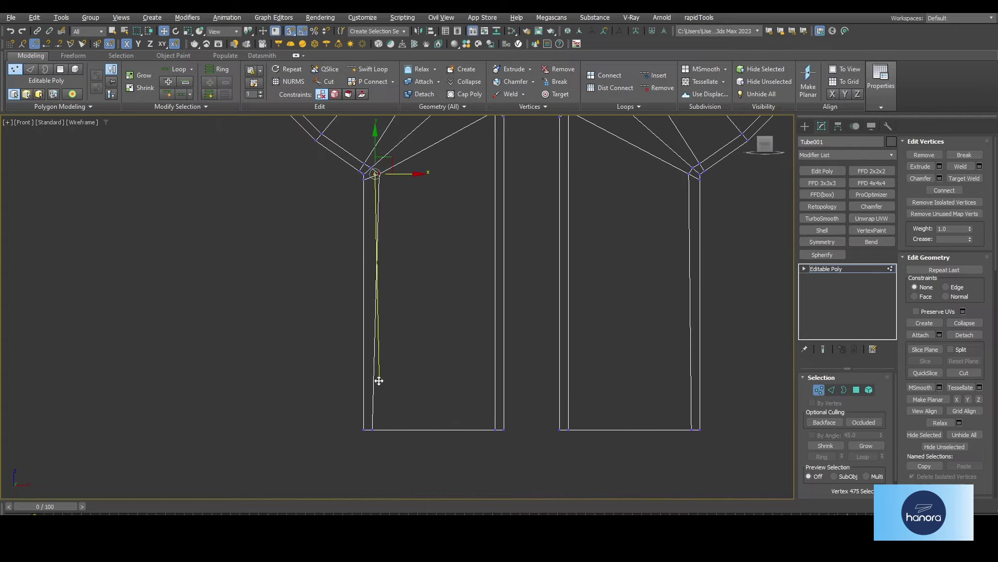
left_click_drag(692, 174, 691, 436)
scroll(704, 276, "up", 5)
scroll(606, 276, "up", 3)
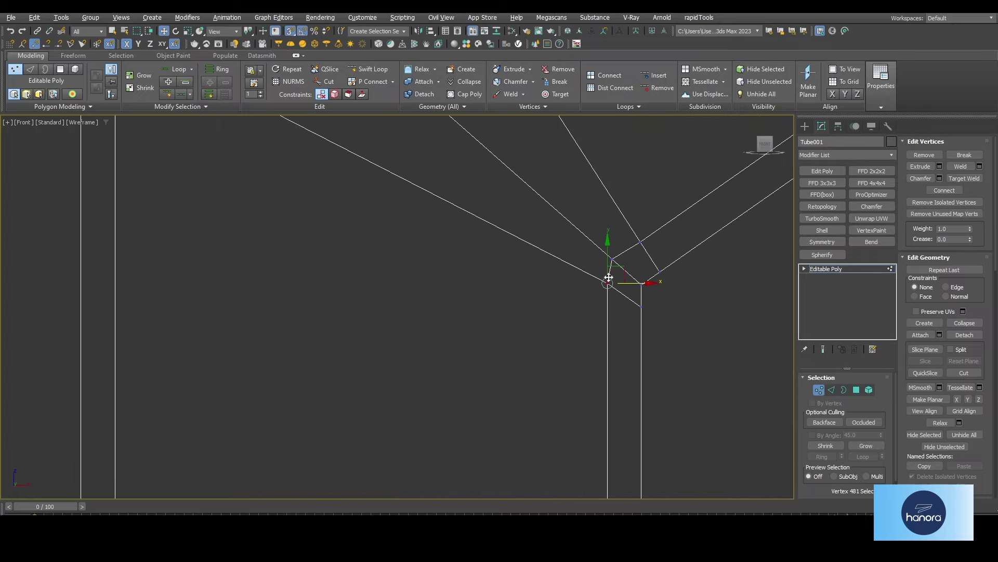
scroll(607, 272, "up", 2)
left_click_drag(612, 214, 613, 245)
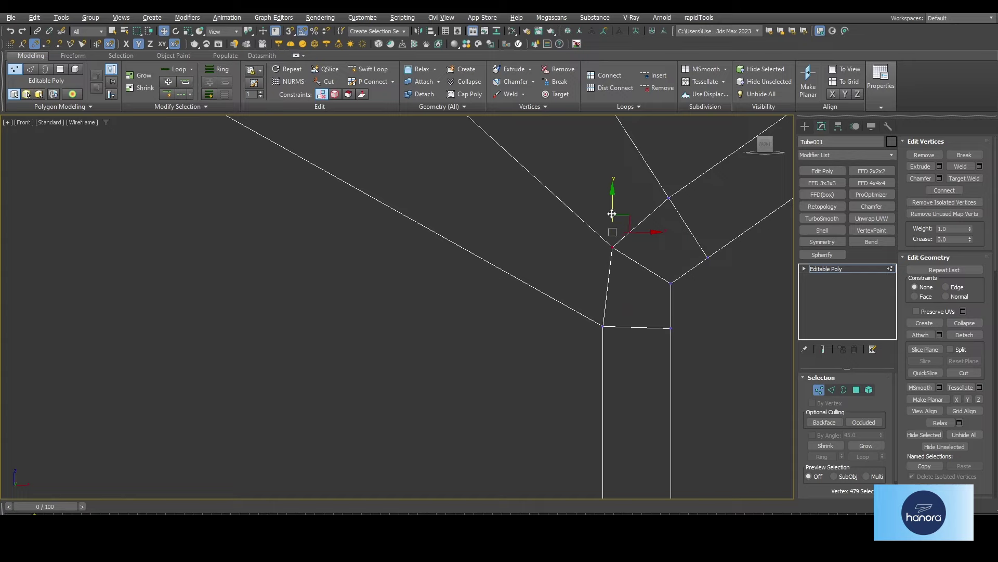
scroll(613, 245, "down", 3)
middle_click_drag(613, 244, 397, 245)
left_click(405, 259)
Step: Move the remaining leg-top vertices down onto the junctions
scroll(416, 268, "up", 2)
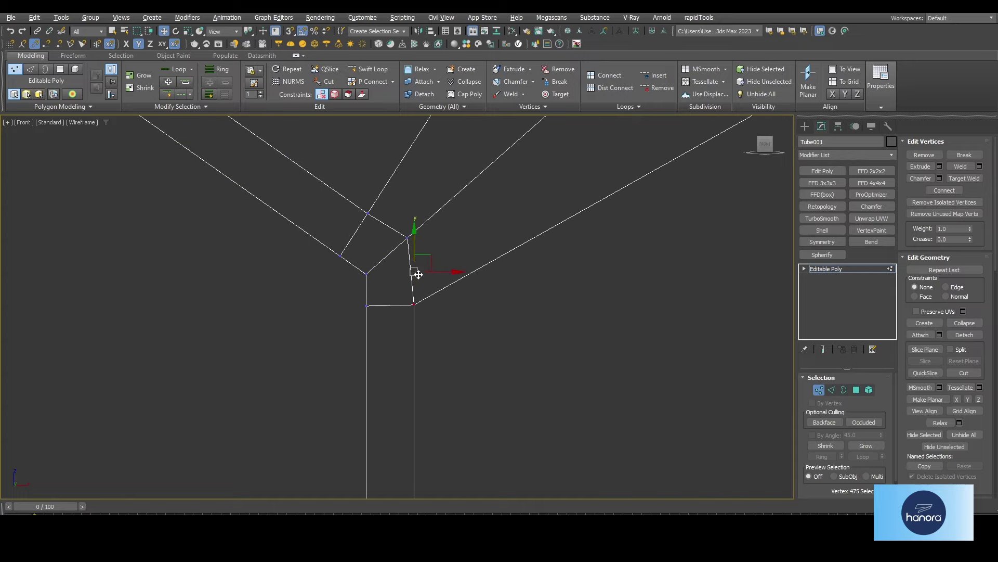
scroll(411, 221, "down", 3)
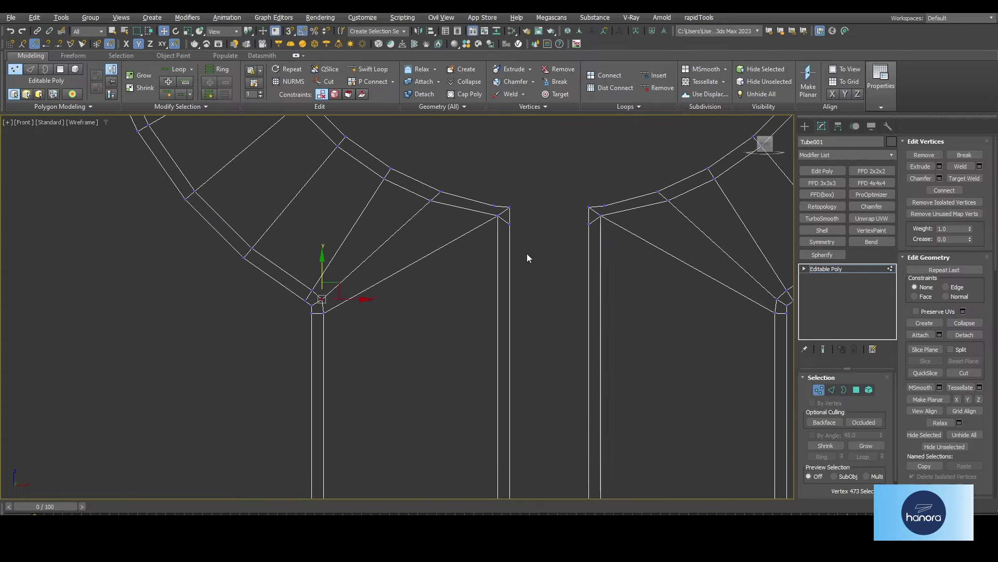
scroll(528, 259, "up", 2)
left_click(495, 193)
left_click_drag(495, 193, 494, 213)
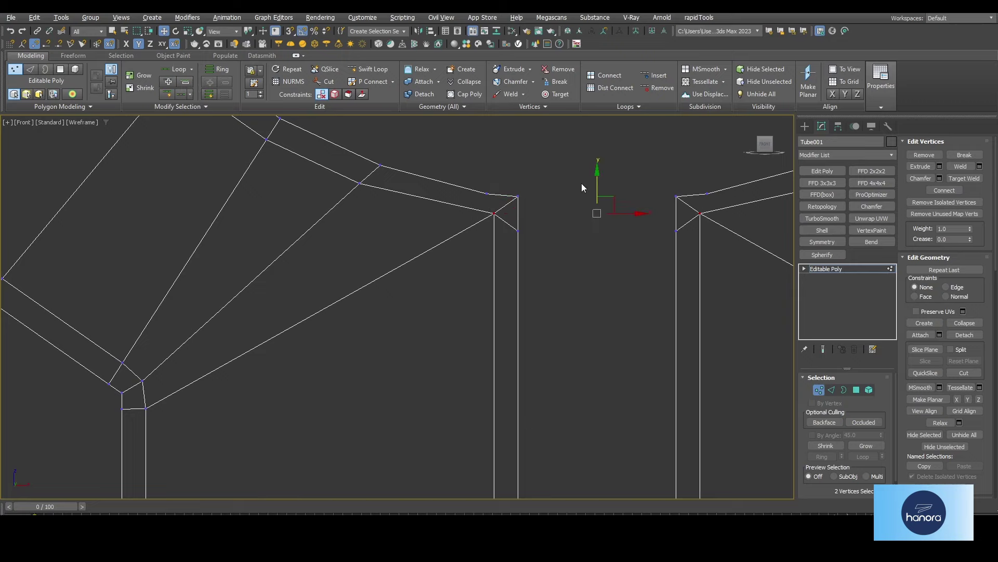
left_click_drag(595, 182, 595, 195)
middle_click_drag(594, 195, 575, 214)
left_click(477, 244)
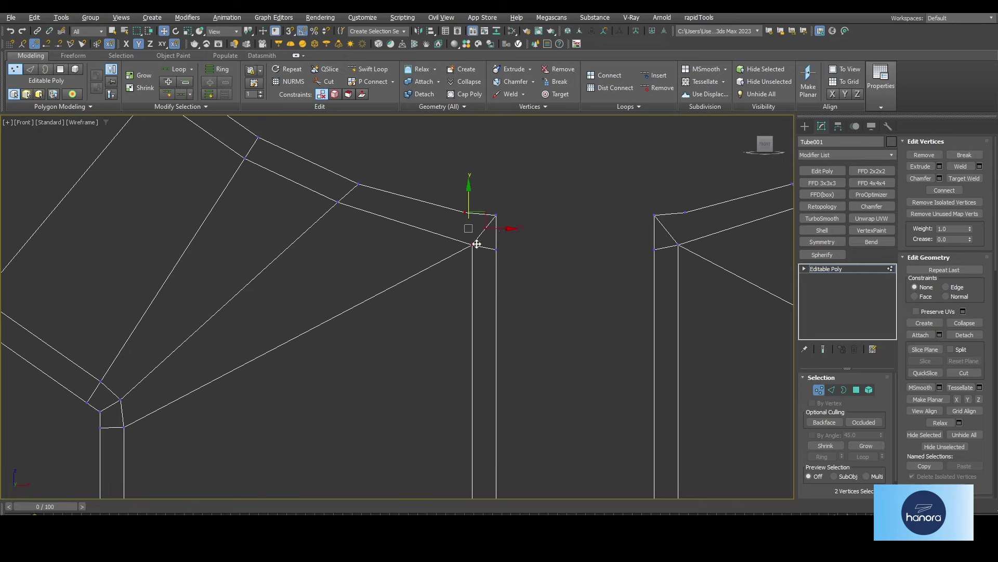
middle_click_drag(671, 238, 534, 238)
Step: Select the junction edges and left-junction vertices, and view the model shaded with edges in Perspective
key("2")
left_click(478, 257)
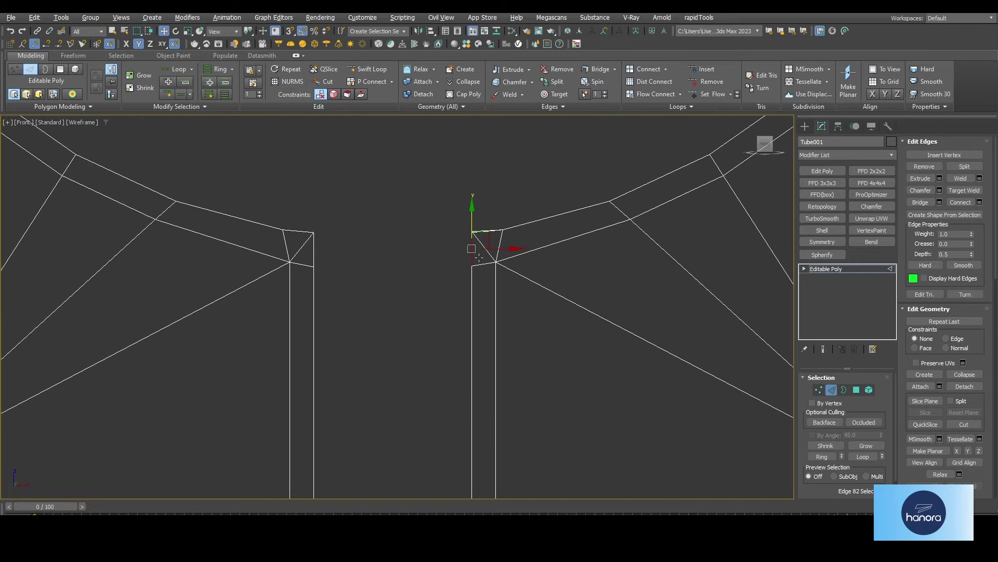
key("F5")
left_click(306, 246, "ctrl")
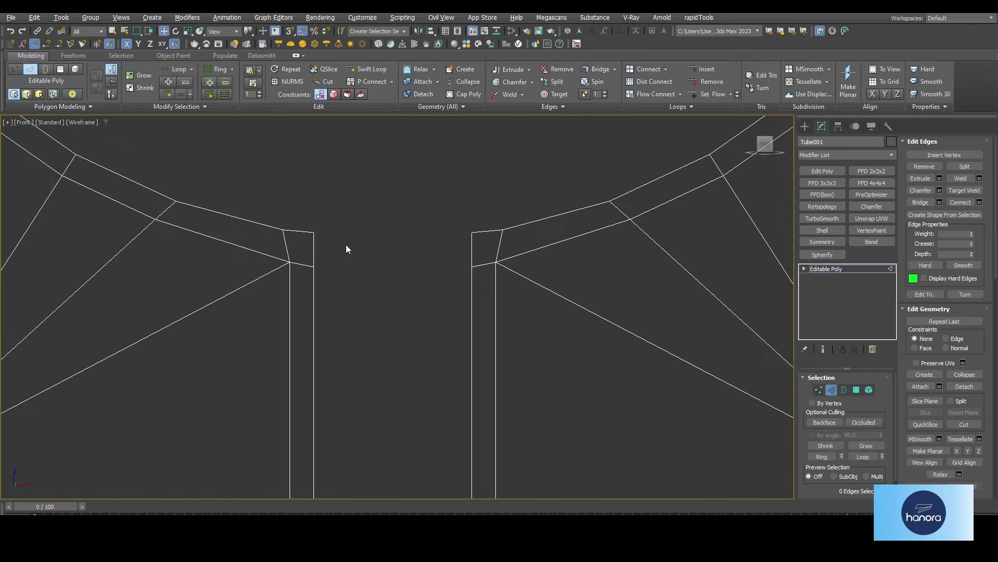
key("1")
left_click_drag(268, 247, 293, 279)
key("p")
key("F3")
middle_click_drag(497, 309, 465, 290)
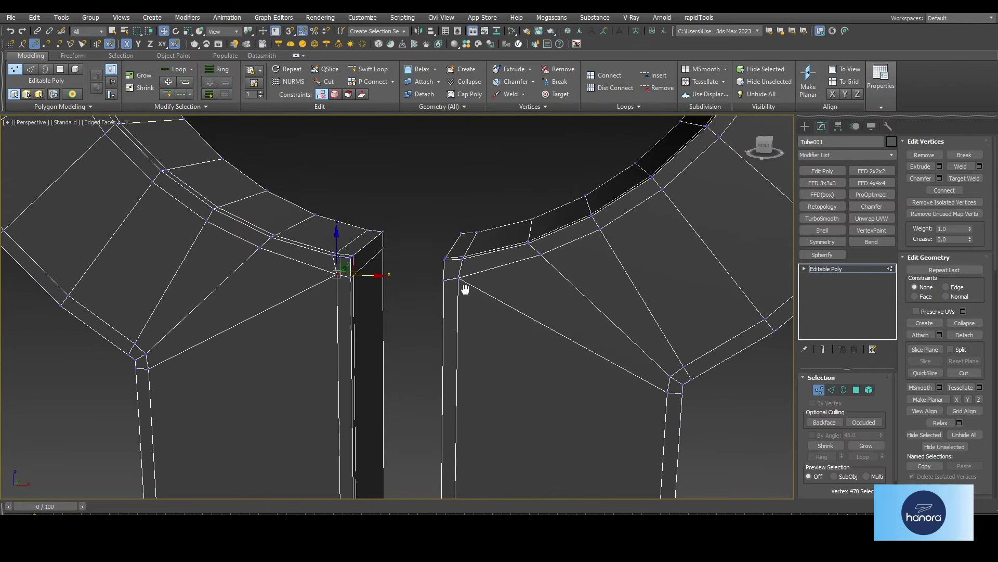
Step: Add horizontal edge loops across the selected vertical edges of both legs
key("2")
middle_click_drag(364, 312, 250, 345, "alt")
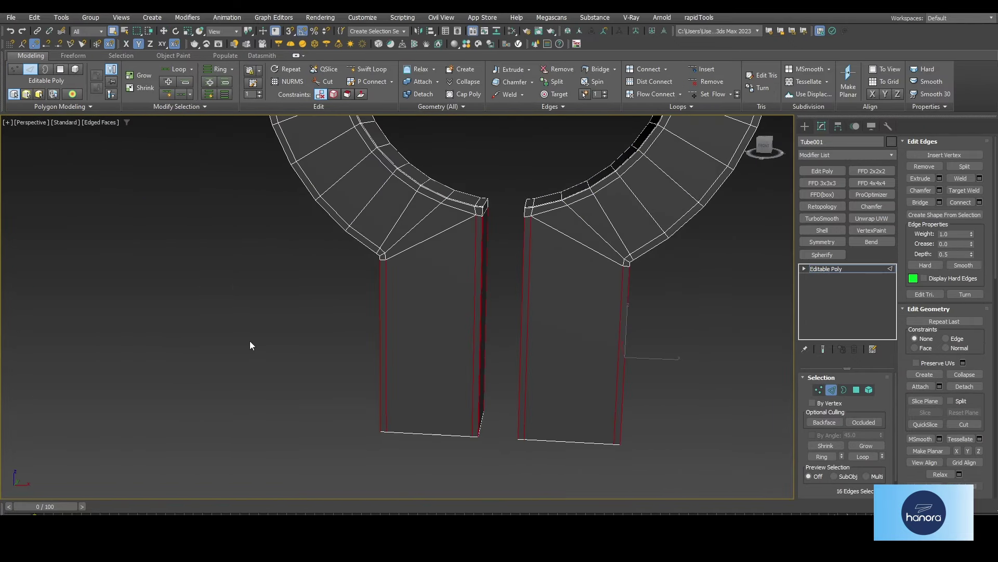
left_click(645, 72, "shift")
left_click(407, 346)
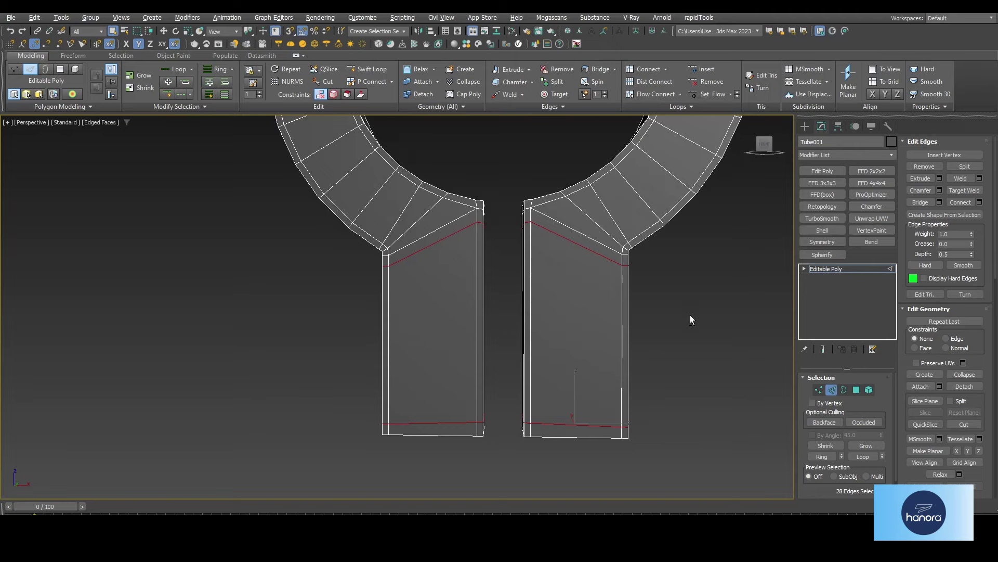
Step: Flatten the angled loop near the leg tops, checking it in the Front view
left_click(567, 237)
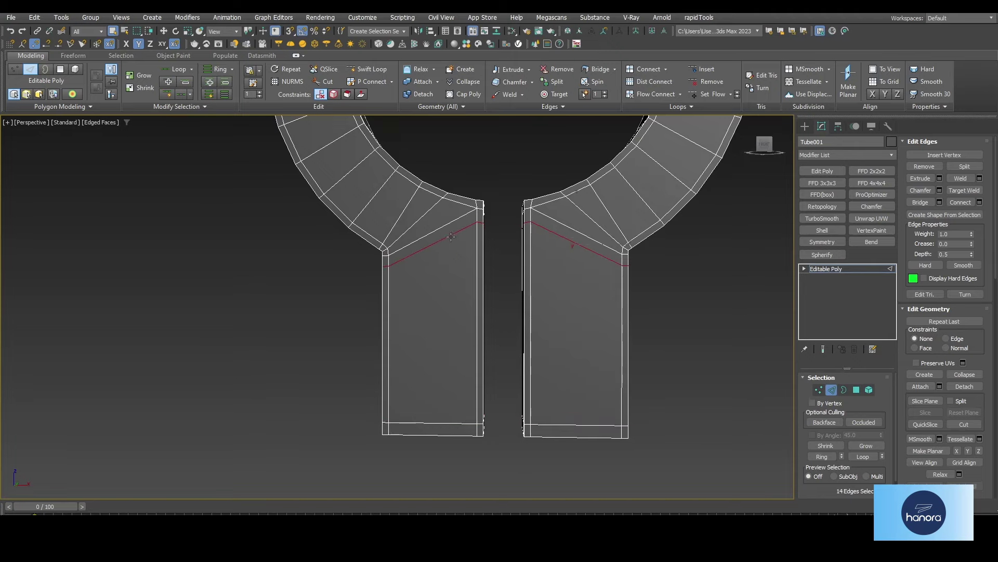
left_click(968, 450)
key("alt+w")
middle_click(619, 287)
key("alt+w")
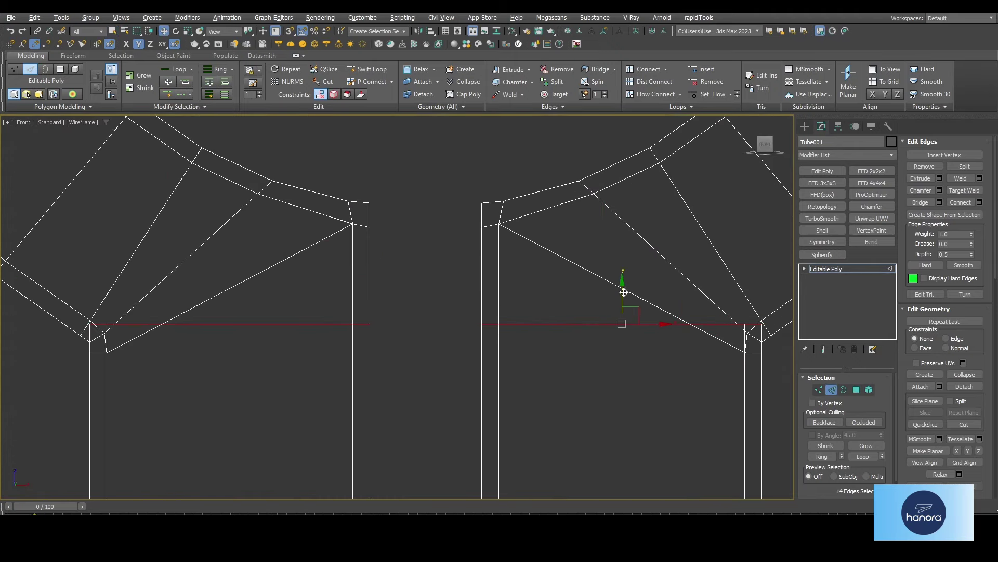
key("alt+w")
middle_click(680, 408)
key("alt+w")
Step: Connect the leg edges again with 3 new loops on each leg
key("ctrl+shift+e")
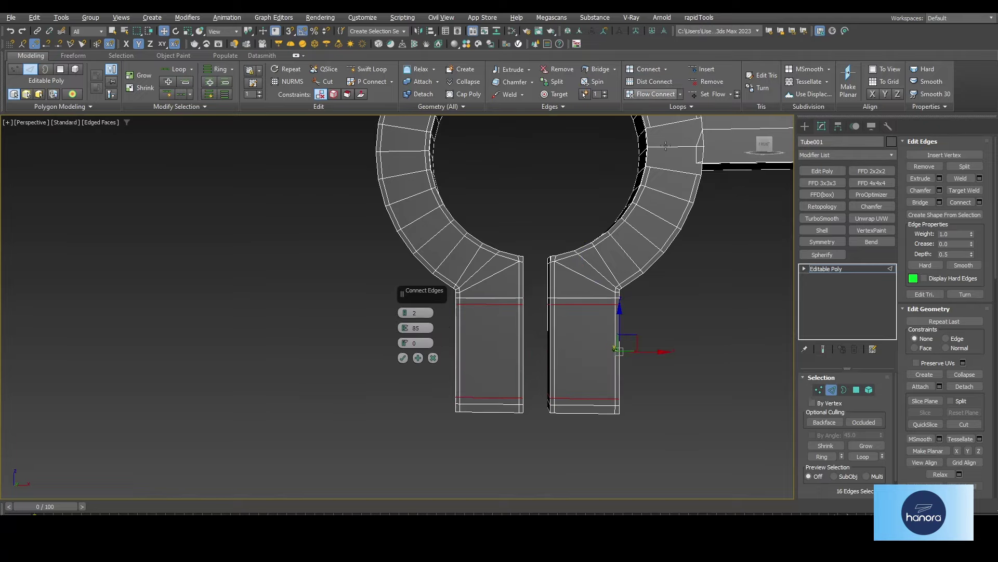
left_click_drag(405, 313, 405, 307)
left_click(403, 358)
scroll(546, 367, "up", 5)
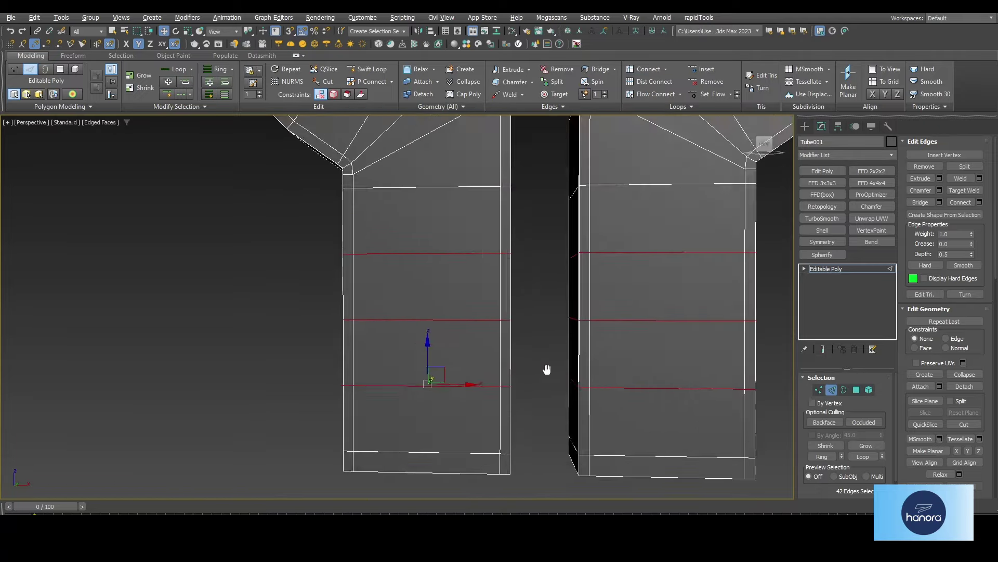
scroll(525, 384, "down", 5)
Step: Target-weld the stray vertex where the bar meets the ring onto the vertex below
middle_click_drag(525, 385, 560, 307, "alt")
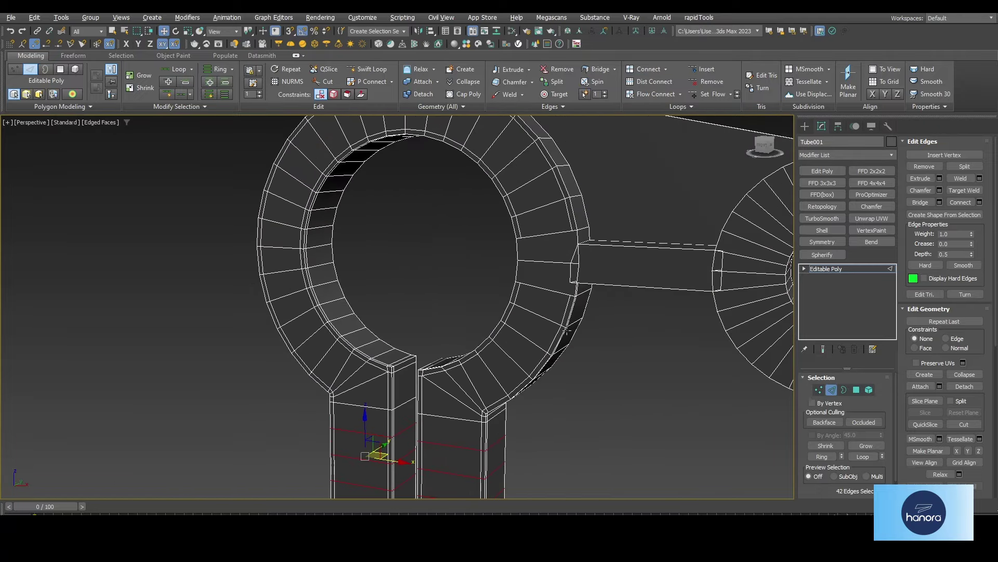
scroll(560, 307, "up", 4)
scroll(560, 307, "up", 2)
scroll(596, 286, "up", 3)
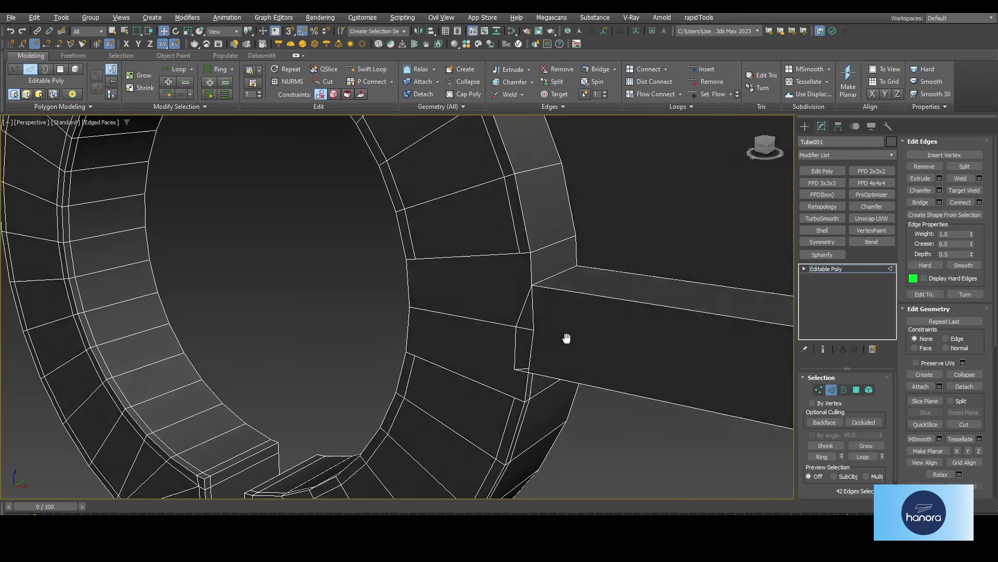
scroll(566, 339, "up", 3)
key("1")
left_click_drag(520, 248, 509, 305)
scroll(512, 325, "up", 2)
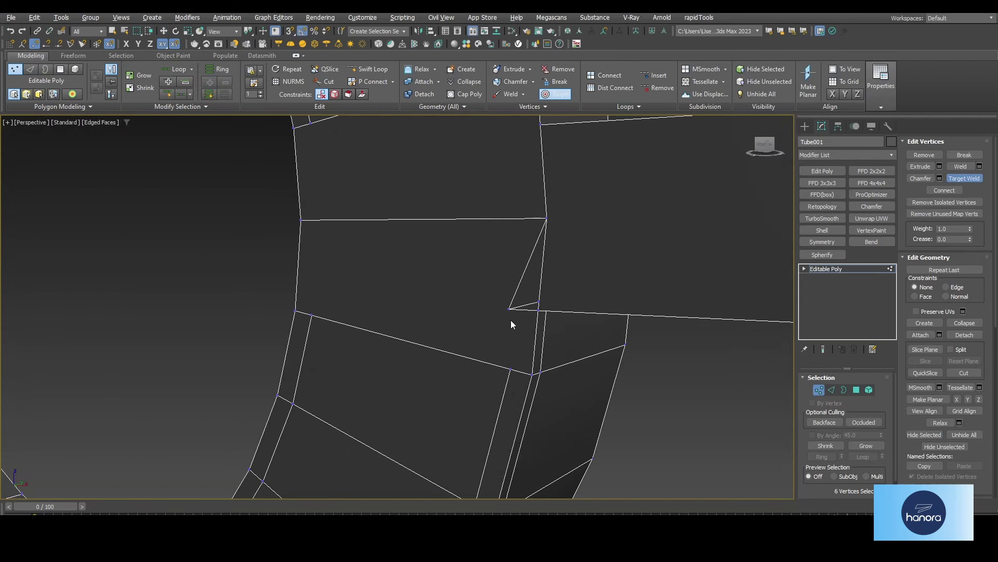
right_click(539, 311)
Step: Chamfer the three bar corner edges at the ring junction
key("2")
scroll(564, 323, "down", 2)
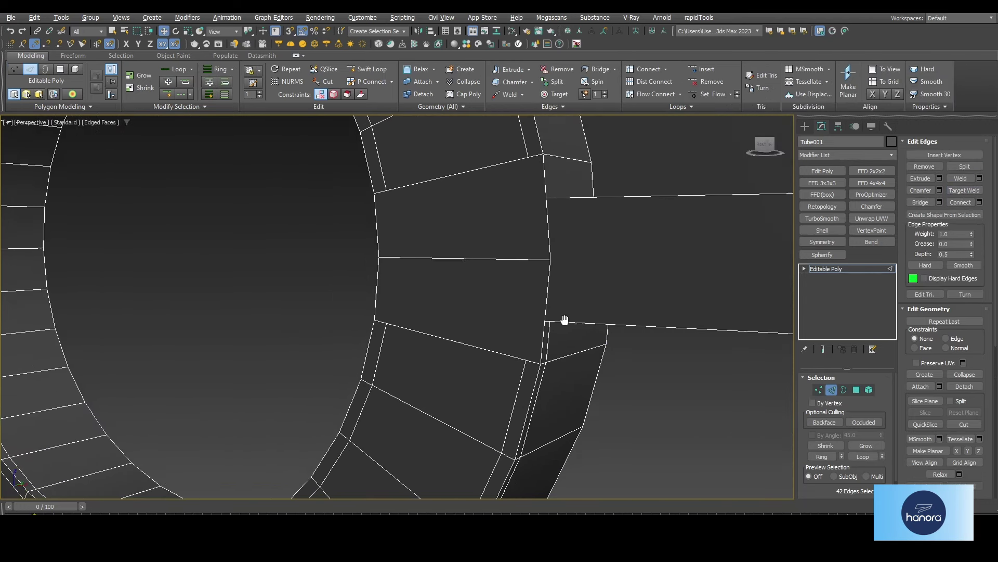
scroll(577, 286, "up", 4)
left_click(577, 286)
middle_click_drag(539, 263, 553, 249, "alt")
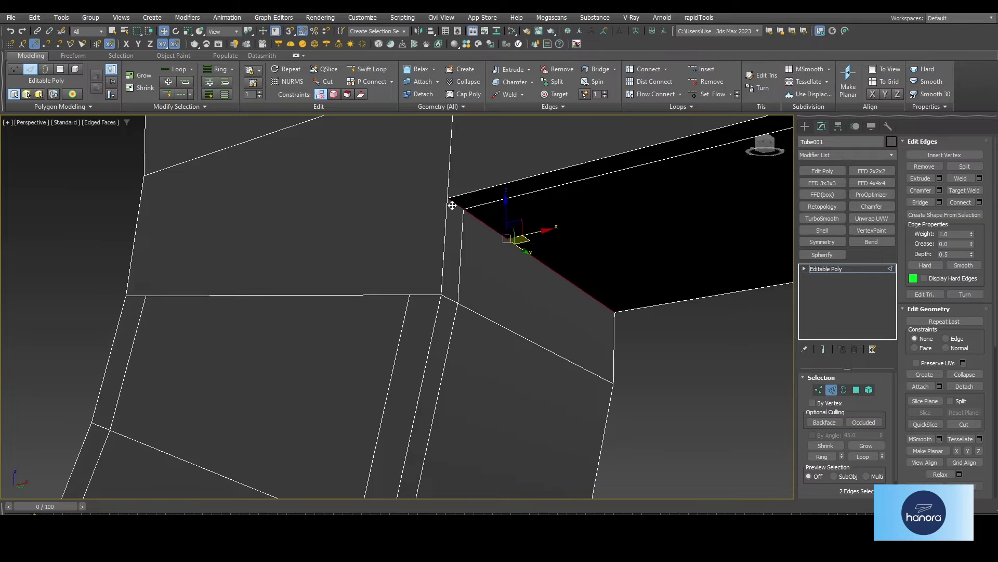
scroll(530, 208, "down", 3)
middle_click_drag(530, 206, 527, 303, "alt")
scroll(528, 303, "up", 2)
left_click(471, 203, "ctrl")
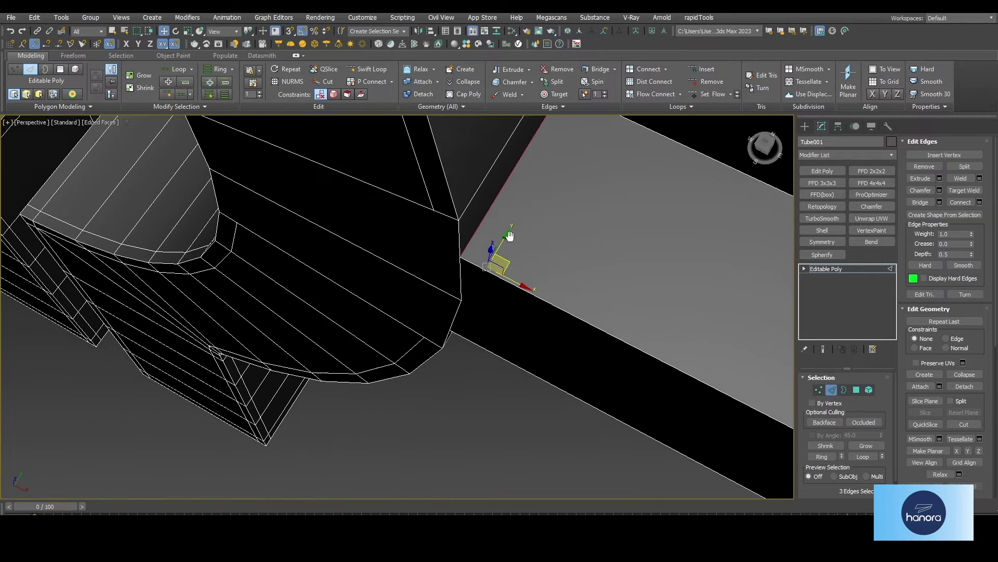
left_click(512, 82)
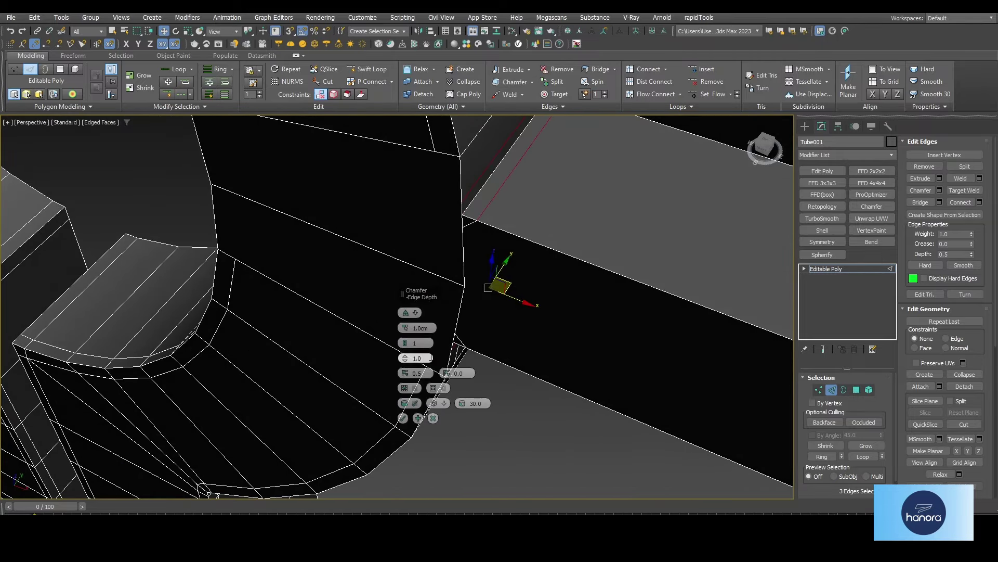
left_click(403, 418)
scroll(510, 343, "up", 3)
key("1")
middle_click_drag(519, 348, 475, 314, "alt")
Step: Cut a new edge from the connector corner vertex to the ring's corner vertex
key("alt+c")
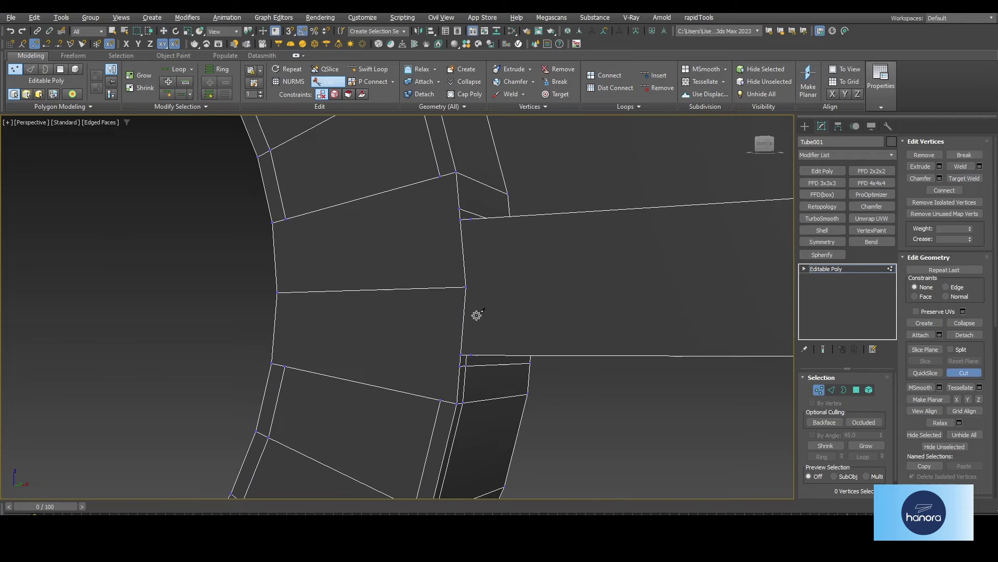
scroll(475, 314, "up", 3)
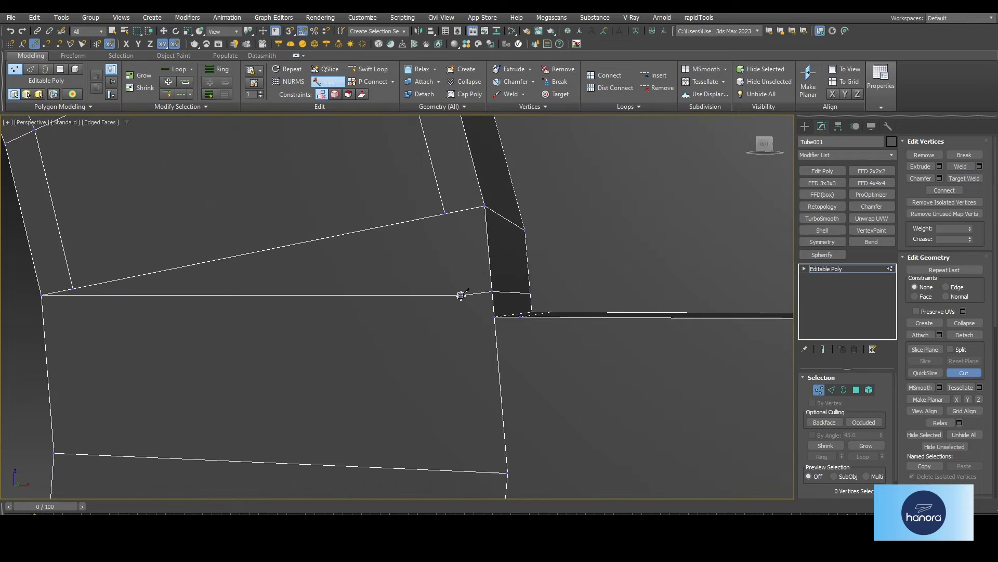
left_click(491, 317)
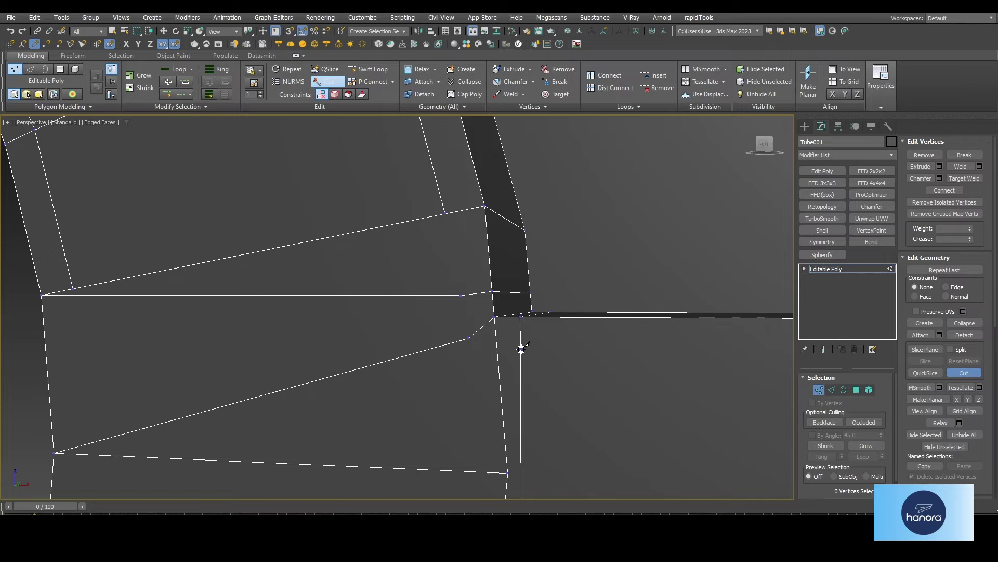
scroll(521, 349, "down", 3)
scroll(500, 357, "up", 5)
scroll(471, 446, "down", 1)
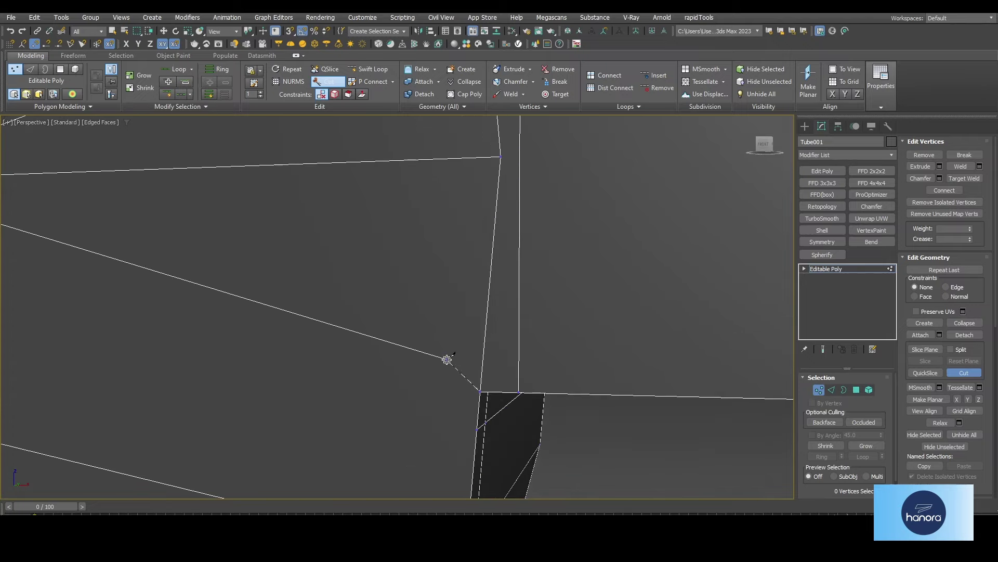
left_click(432, 426)
scroll(446, 357, "up", 2)
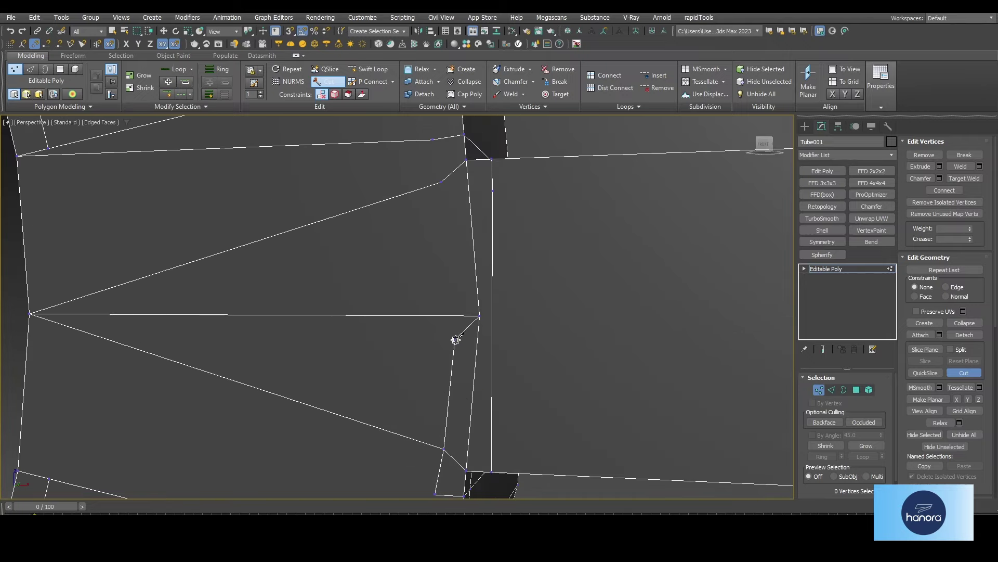
scroll(453, 252, "up", 1)
scroll(454, 326, "down", 2)
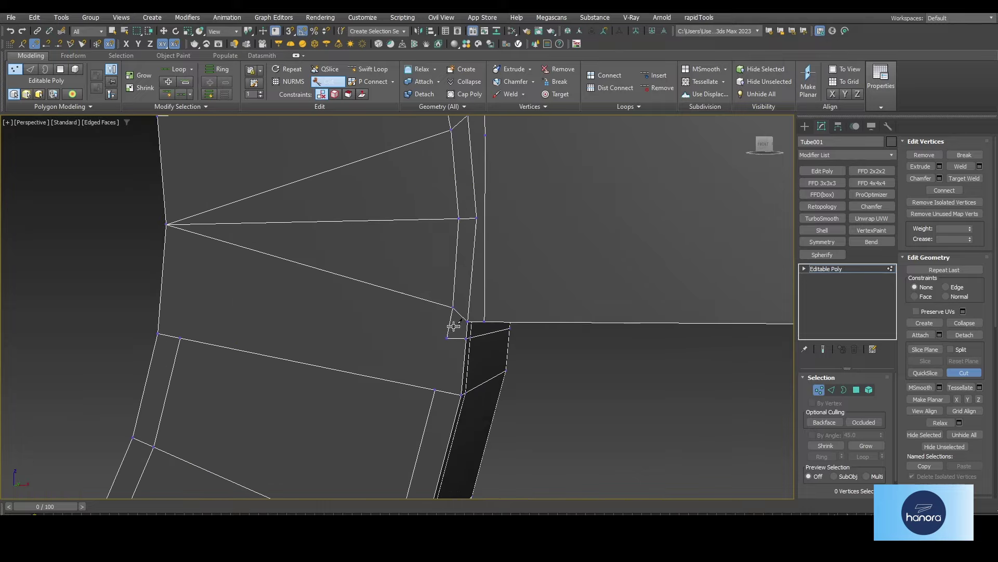
scroll(432, 399, "down", 3)
scroll(439, 368, "up", 3)
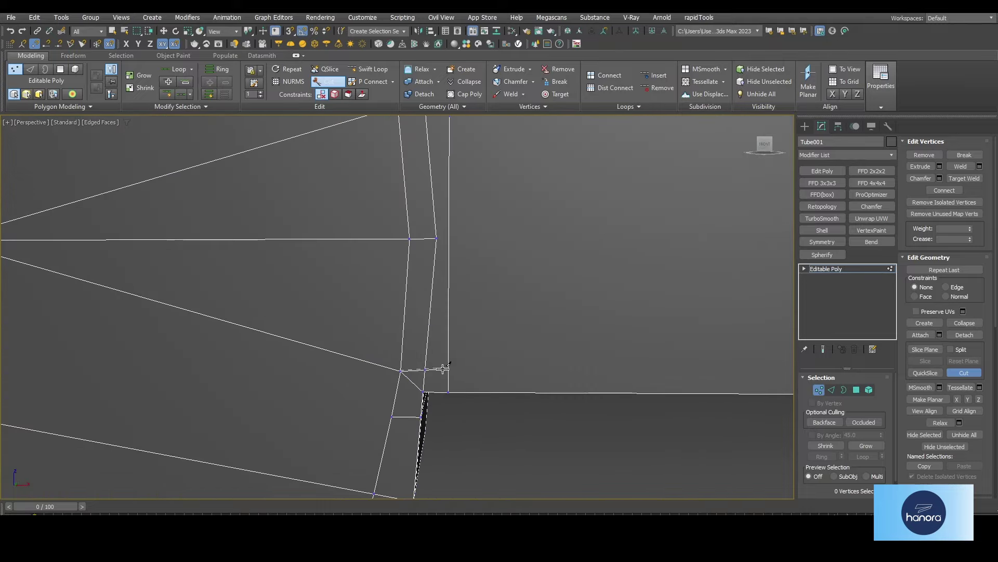
scroll(537, 364, "up", 2)
left_click(538, 364)
Step: Add another cut across the connector corner, then exit the Cut tool
scroll(452, 370, "down", 3)
scroll(366, 377, "up", 3)
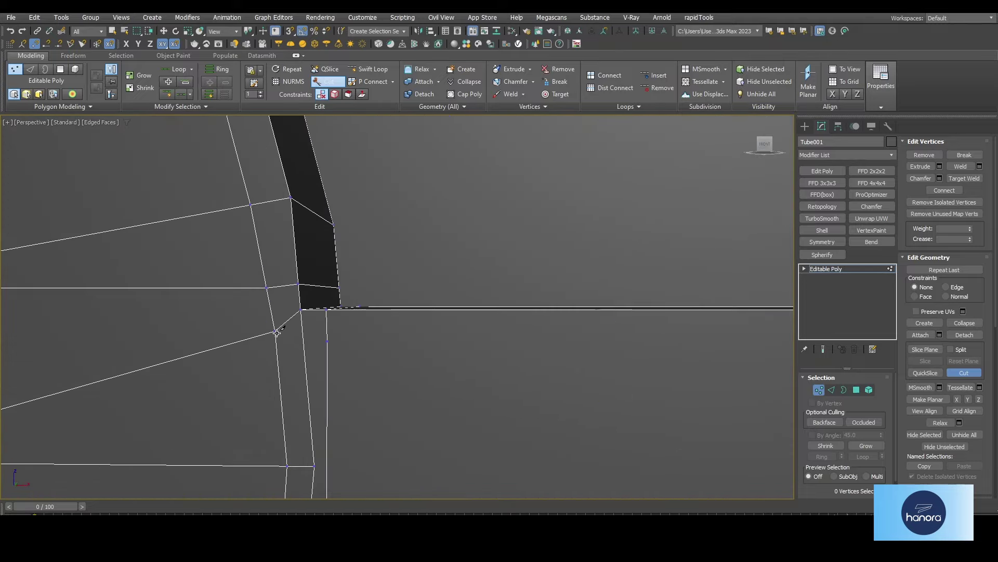
scroll(329, 339, "down", 3)
scroll(512, 357, "up", 3)
left_click(528, 335)
scroll(464, 357, "down", 3)
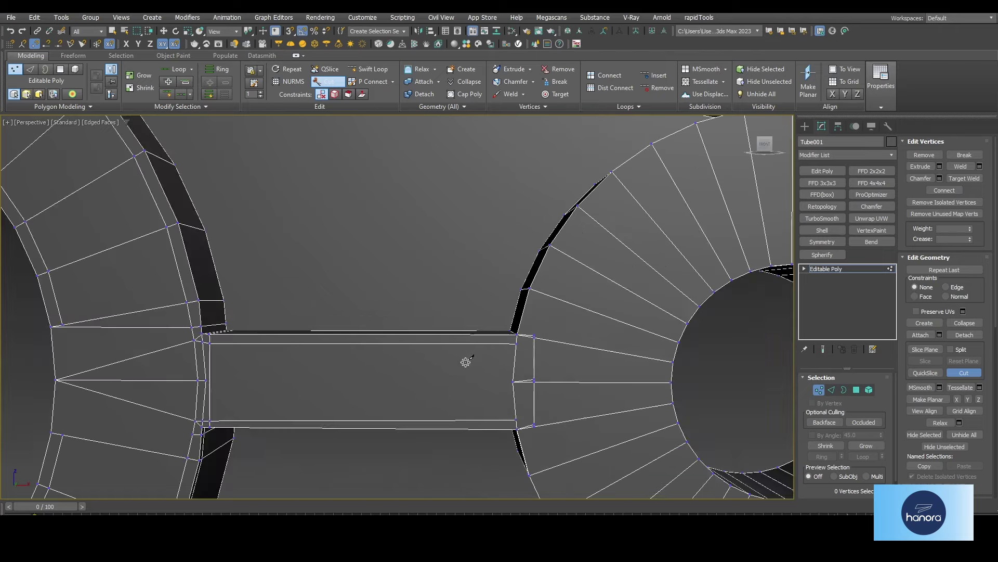
scroll(295, 322, "up", 3)
scroll(294, 322, "up", 2)
scroll(266, 249, "up", 3)
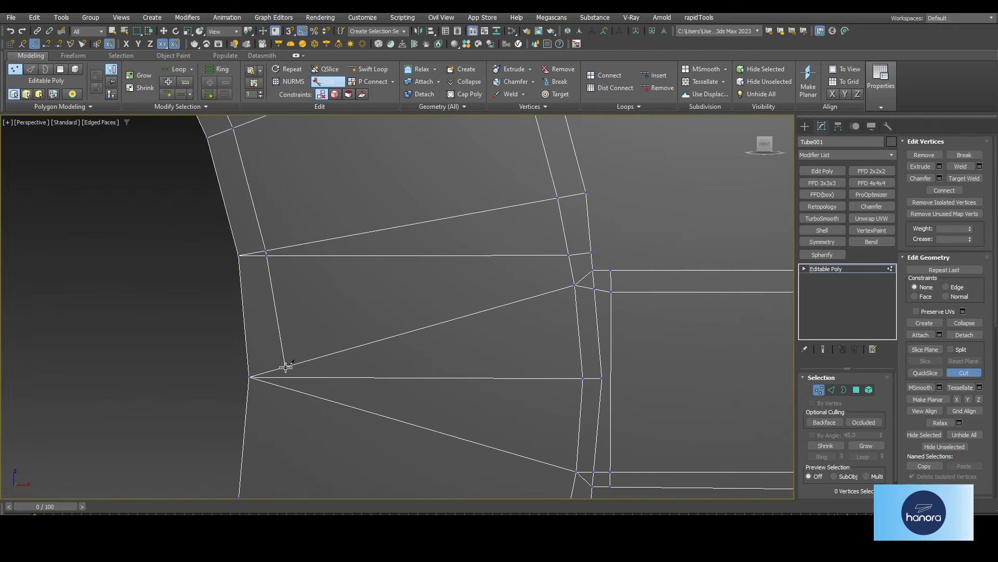
left_click(286, 367)
scroll(312, 322, "down", 3)
scroll(301, 381, "up", 3)
right_click(355, 336)
Step: Target Weld the left stray vertex into its neighbour and toggle the four-viewport layout
key("ctrl+alt+w")
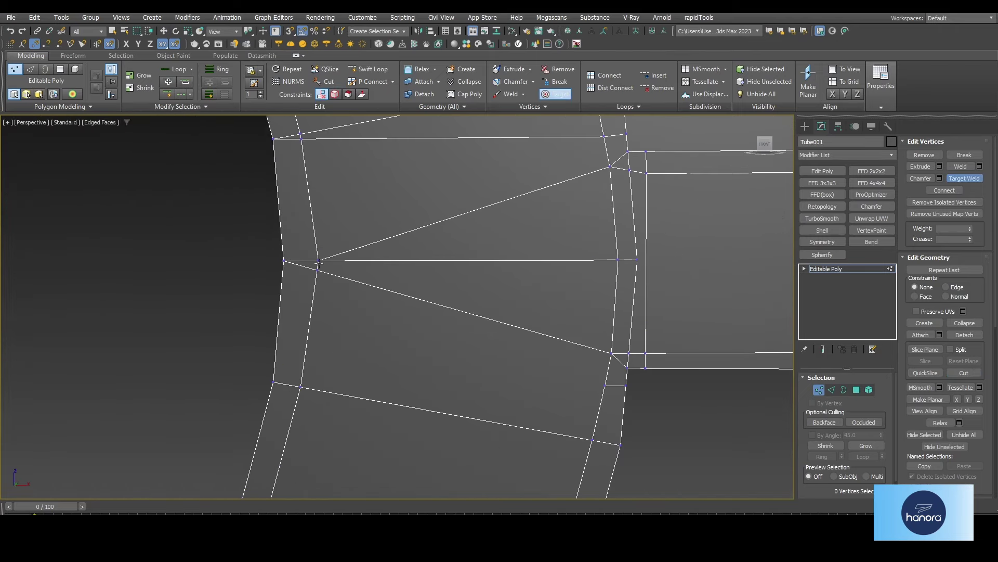
left_click(319, 250)
left_click(317, 270)
key("alt+w")
key("alt+w")
Step: In the shaded Front view, move vertices 578 and 579 level with each other
scroll(520, 234, "down", 3)
key("alt+w")
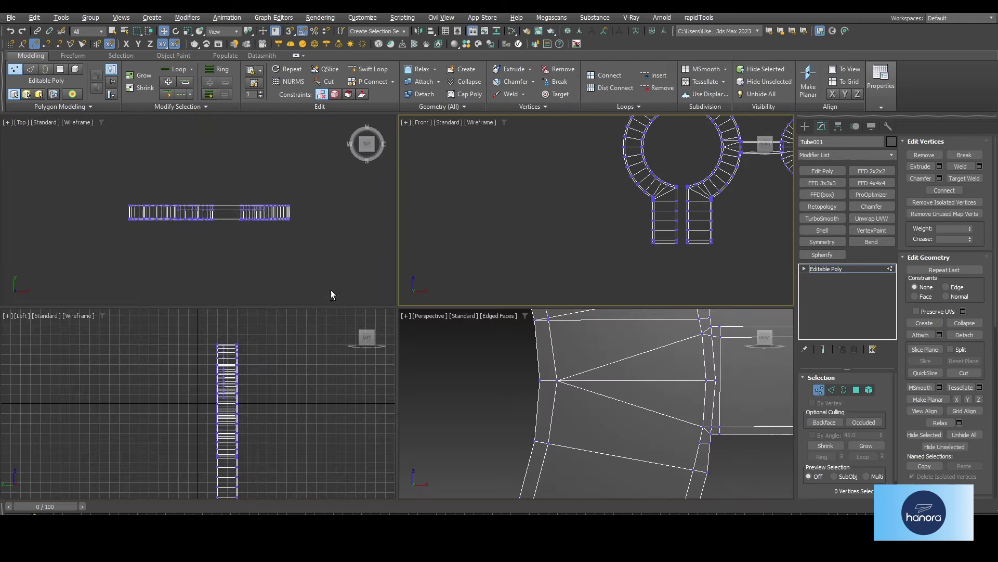
key("alt+w")
key("F3")
scroll(701, 148, "up", 3)
scroll(447, 260, "up", 5)
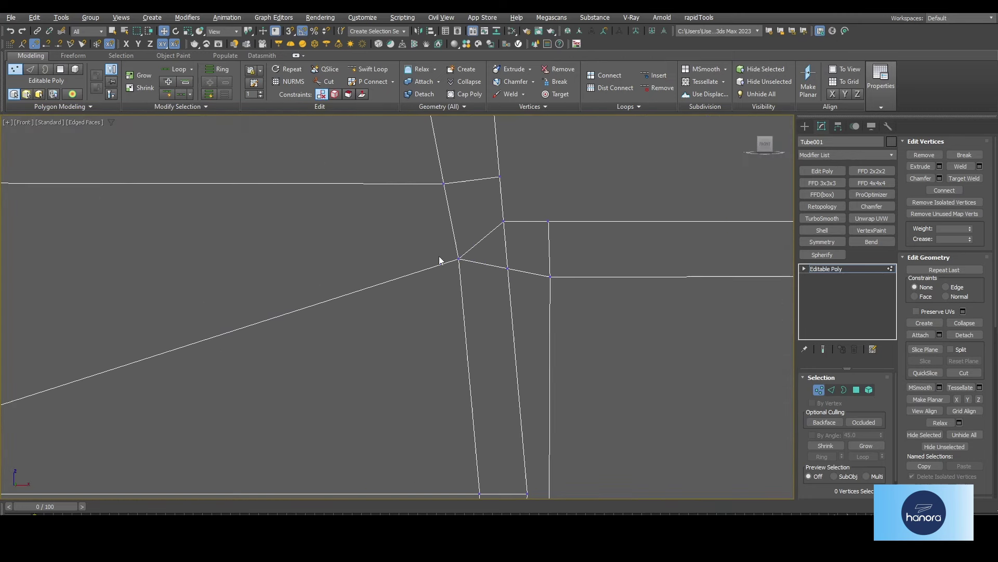
left_click(458, 258)
left_click_drag(470, 251, 469, 256)
left_click(551, 276)
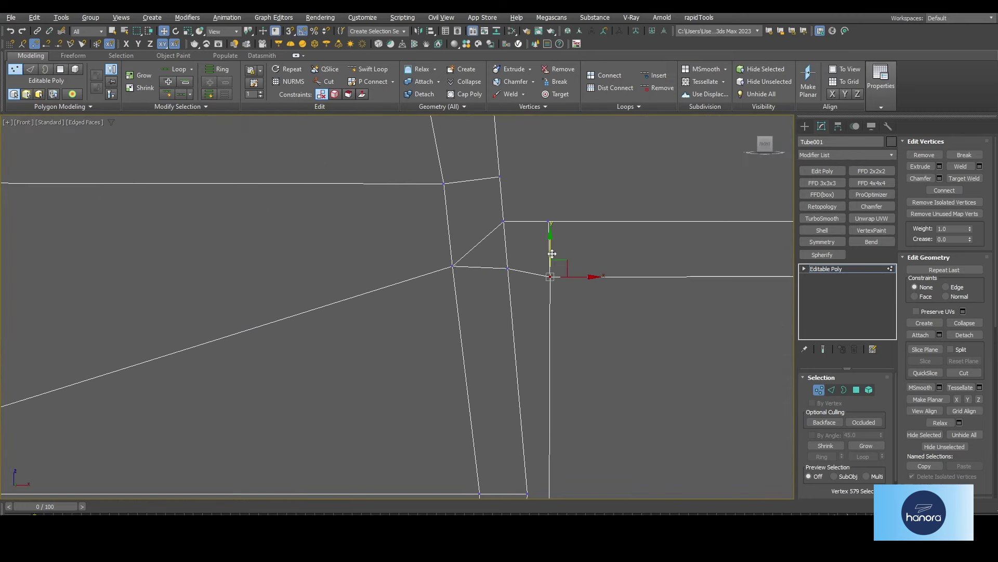
left_click_drag(552, 263, 551, 247)
scroll(554, 245, "down", 3)
middle_click_drag(561, 312, 565, 256)
Step: Reposition the two selected junction vertices and nudge vertex 586 down
key("alt+c")
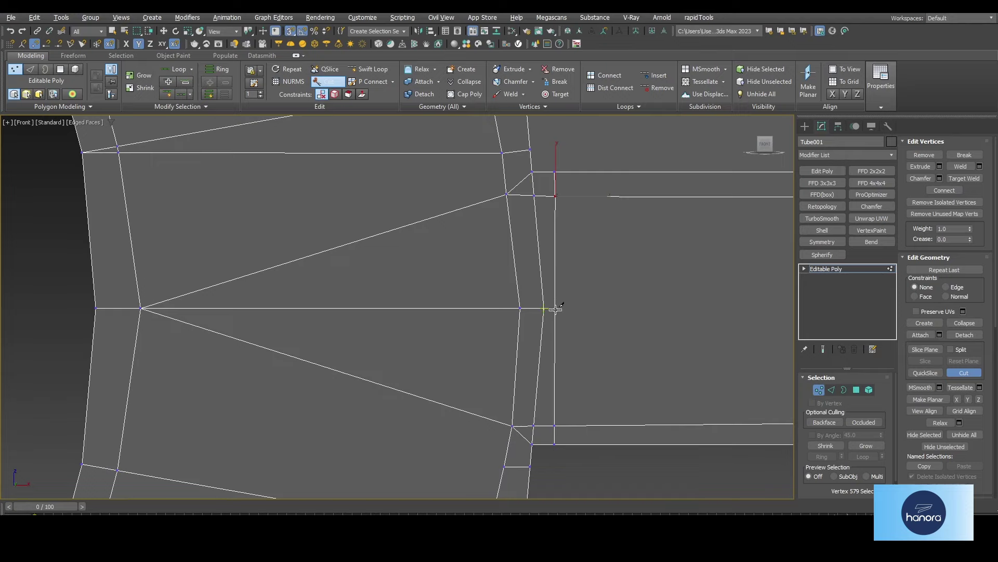
right_click(556, 309)
scroll(555, 309, "down", 3)
left_click_drag(317, 250, 366, 284)
scroll(312, 260, "up", 3)
left_click(358, 284)
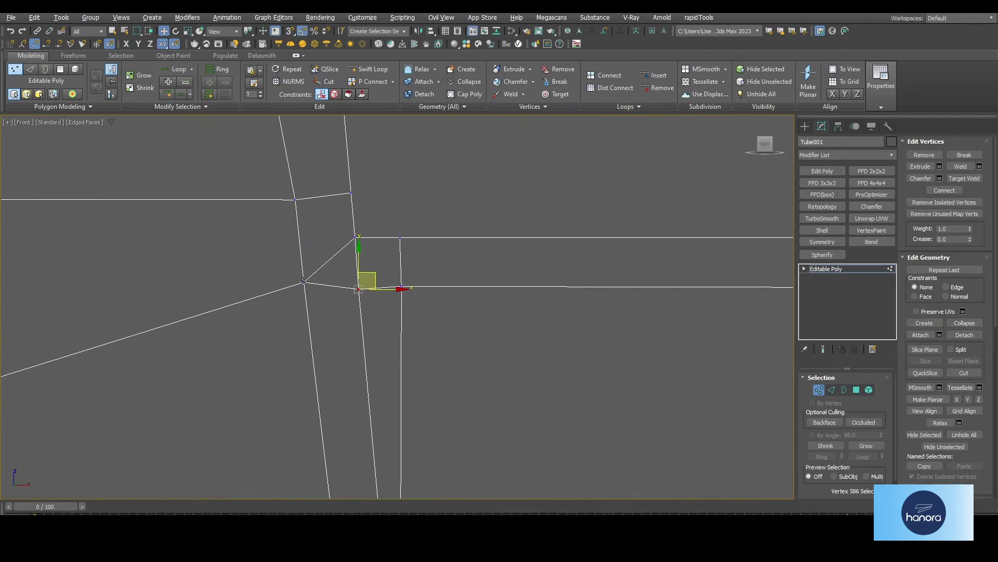
middle_click_drag(302, 281, 525, 284)
scroll(526, 284, "down", 1)
Step: Undo the unwanted diagonal cut edges at the ring corner
key("2")
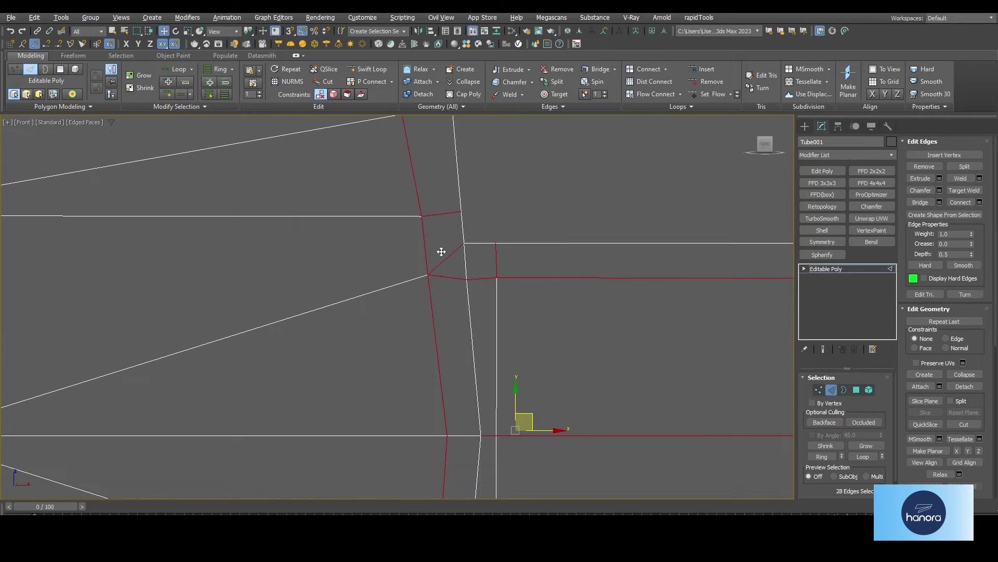
left_click(448, 260)
scroll(448, 260, "down", 2)
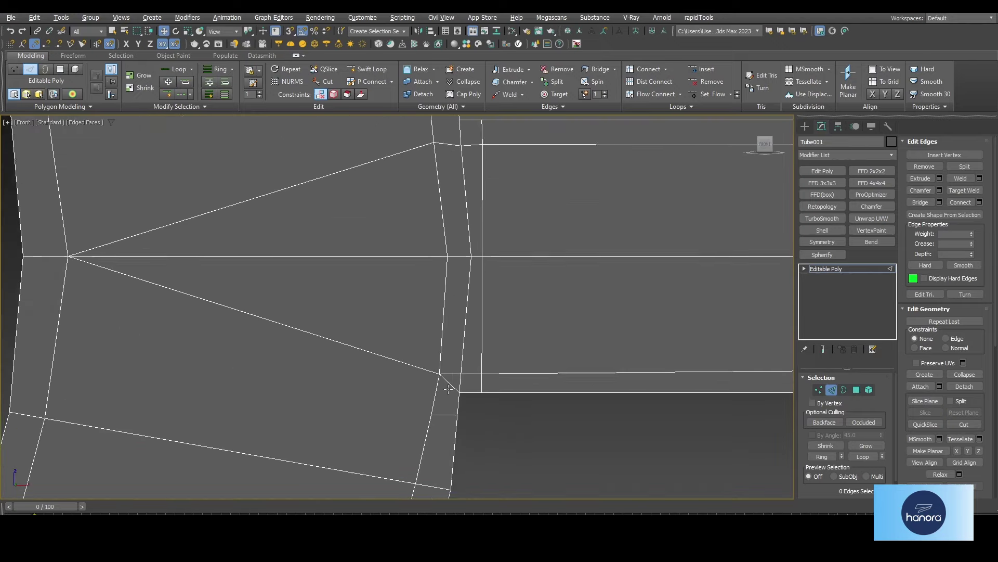
scroll(457, 379, "up", 3)
key("alt+c")
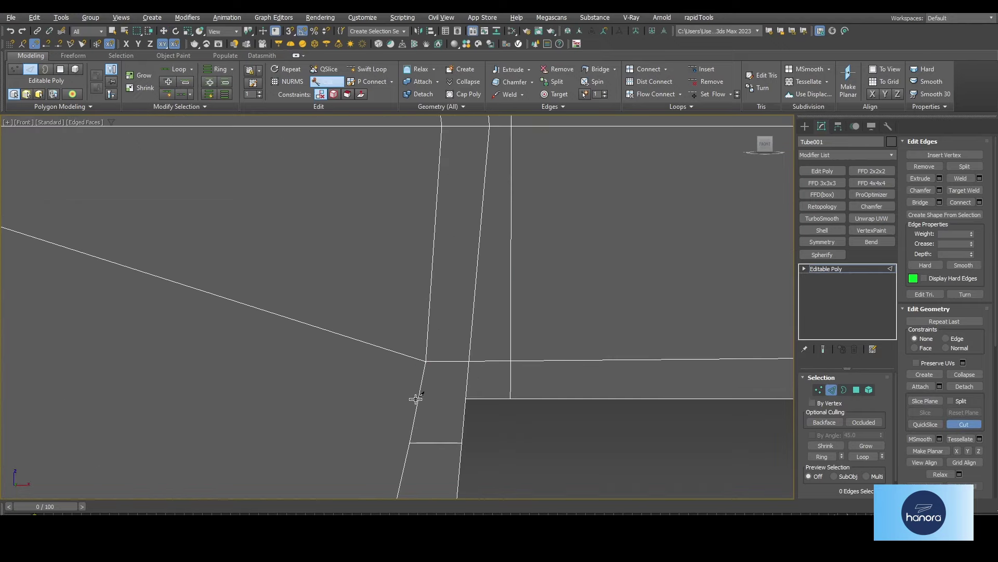
right_click(417, 400)
key("alt+c")
middle_click_drag(467, 400, 439, 319)
key("1")
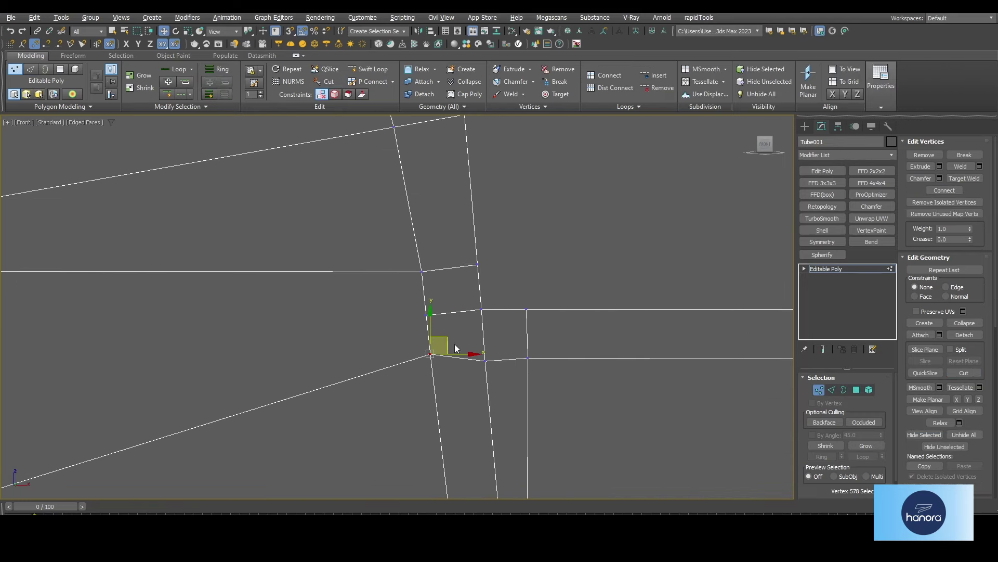
scroll(447, 376, "down", 2)
middle_click_drag(447, 376, 493, 263)
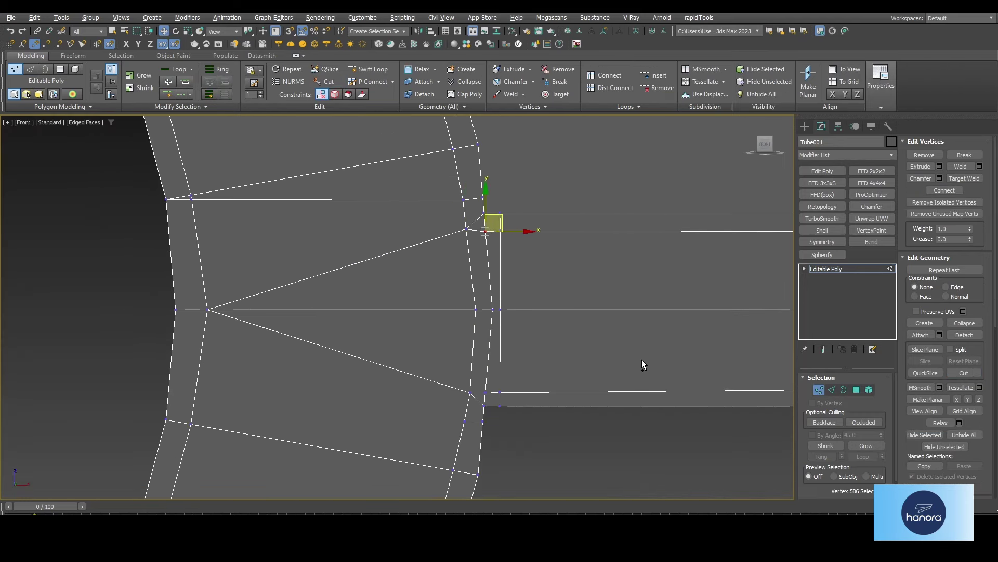
key("ctrl+z")
key("ctrl+z")
key("ctrl+z")
key("ctrl+z")
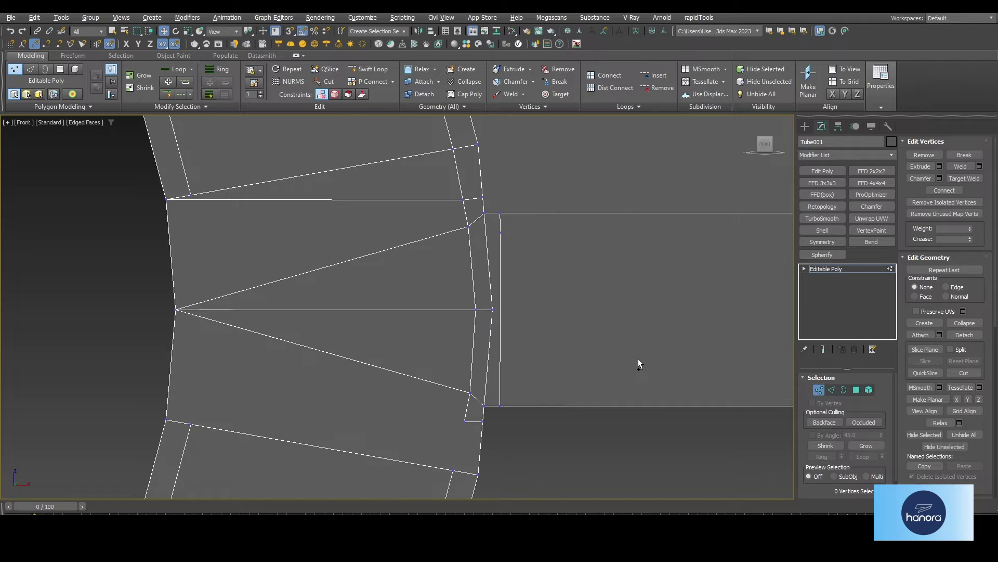
key("ctrl+z")
key("ctrl+z")
key("ctrl+z")
key("ctrl+z")
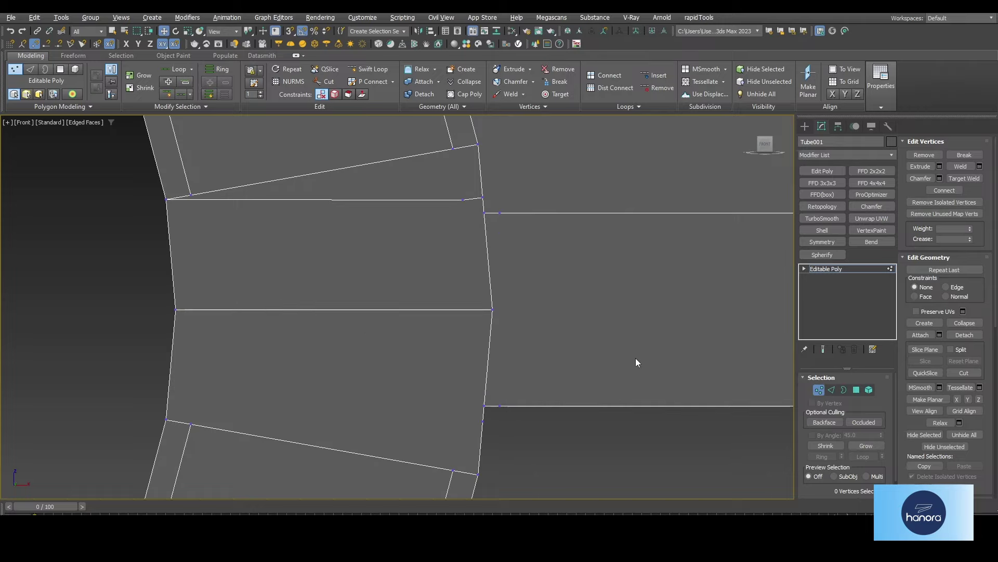
Step: Inspect the cut junction and the ring's inner hole in the Perspective view
key("alt+c")
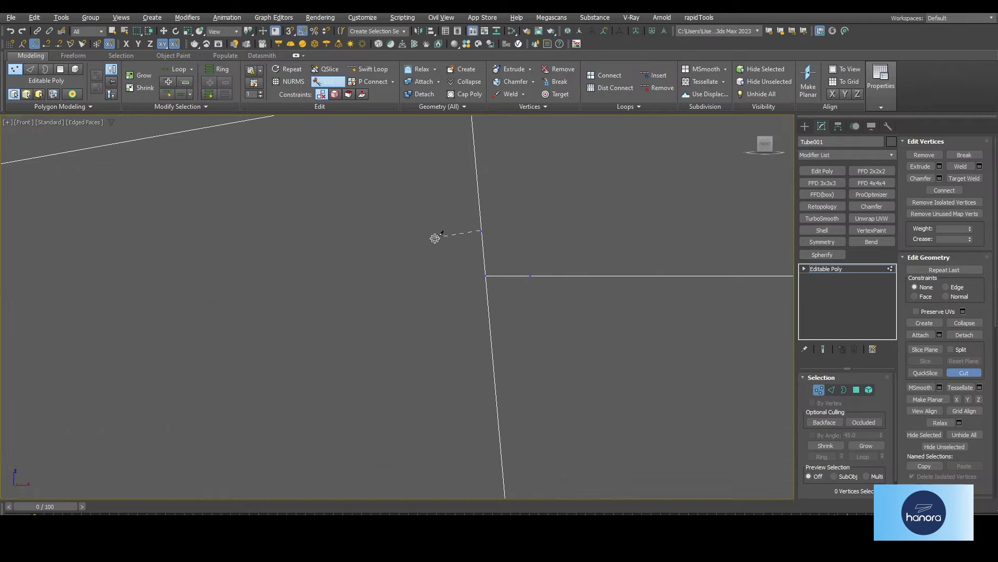
key("p")
scroll(531, 276, "down", 3)
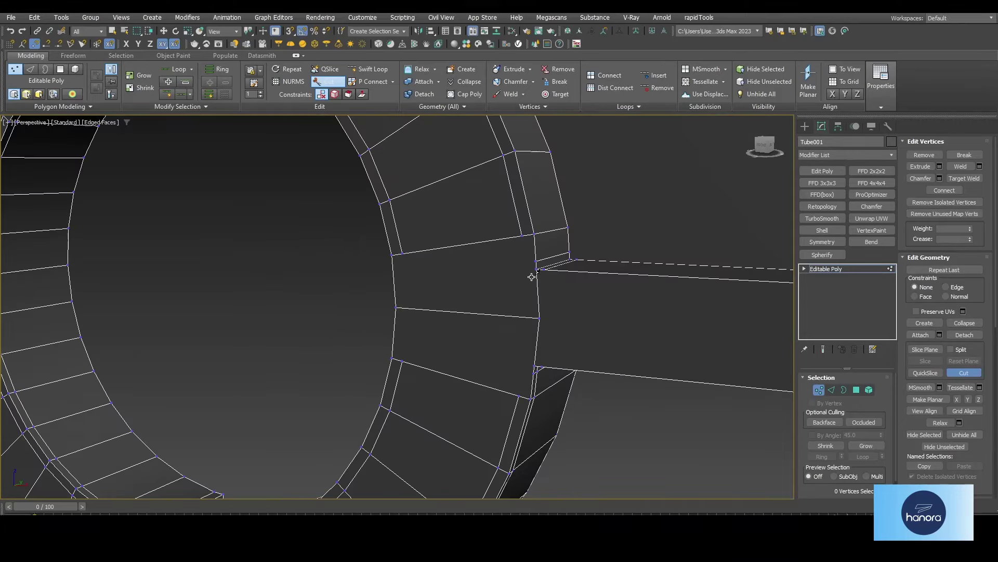
scroll(535, 244, "up", 4)
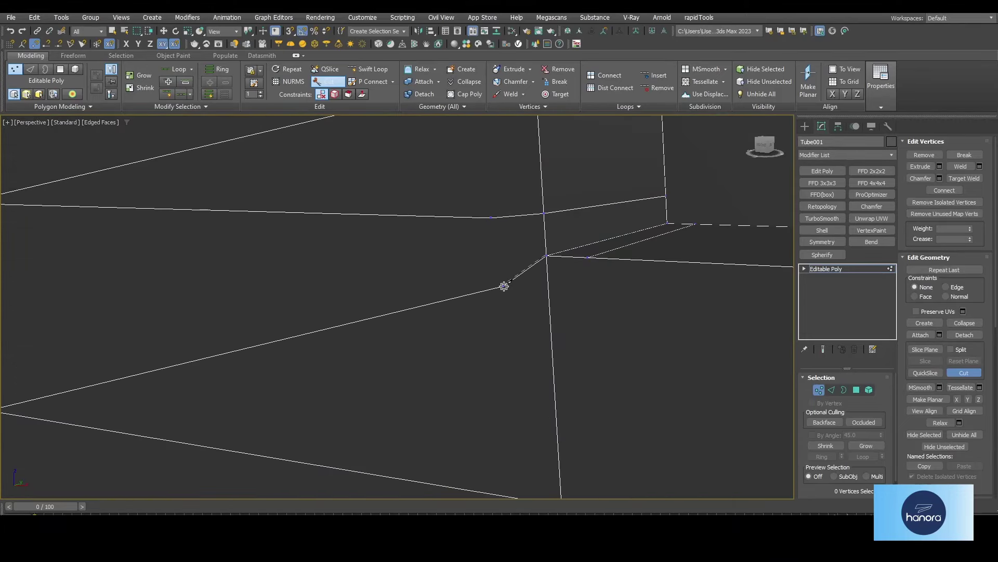
scroll(503, 208, "down", 2)
middle_click_drag(503, 207, 499, 296)
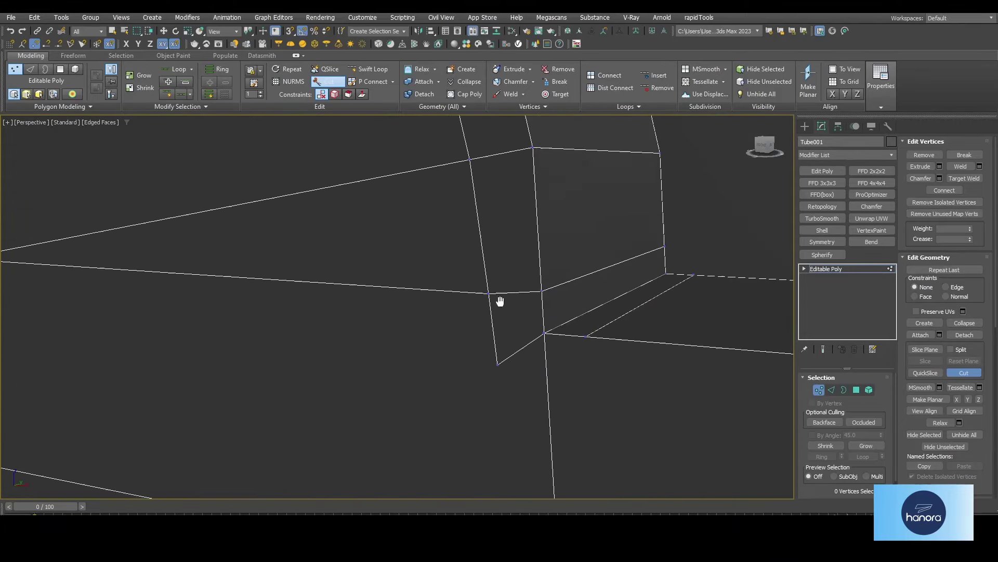
scroll(577, 312, "down", 3)
middle_click_drag(584, 385, 544, 312, "alt")
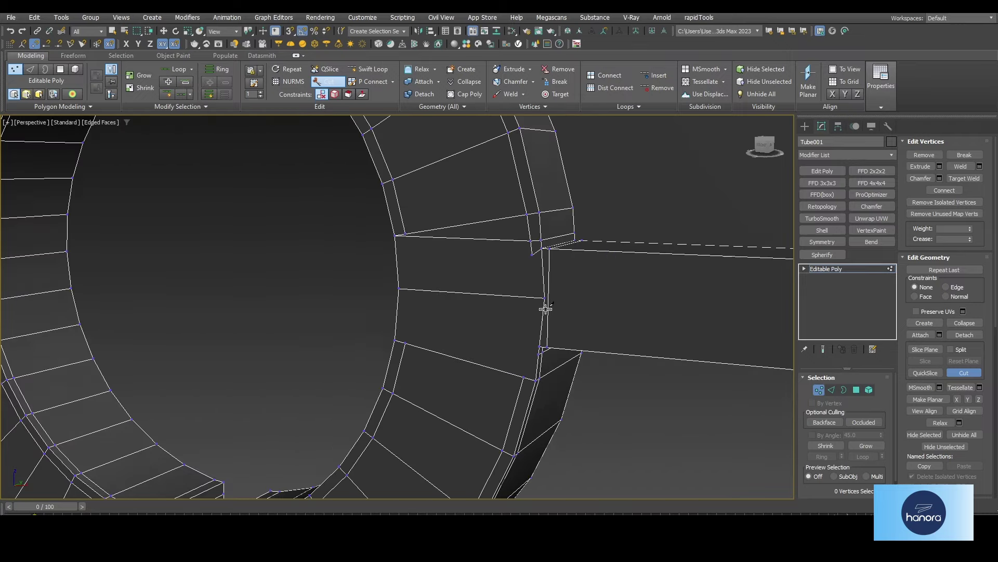
scroll(598, 323, "up", 2)
scroll(602, 327, "up", 2)
scroll(571, 330, "up", 4)
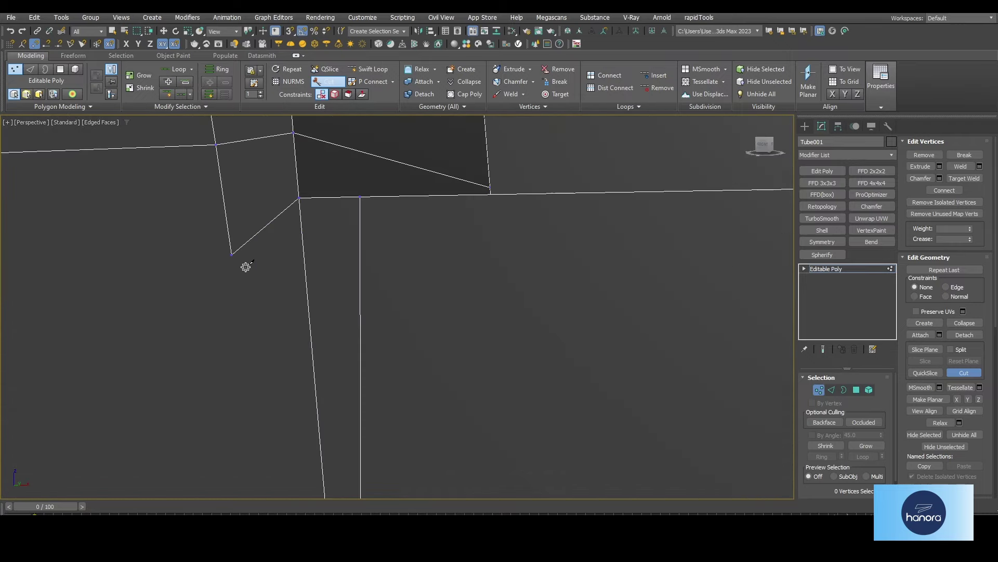
mouse_move(232, 254)
middle_mouse_down("alt")
mouse_move(245, 290)
mouse_move(324, 363)
middle_mouse_up("alt")
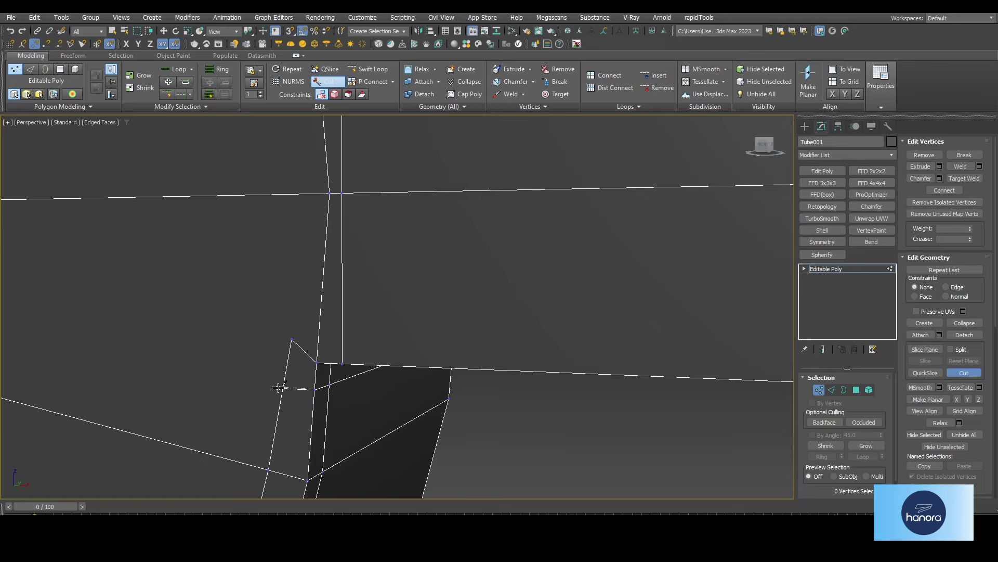
scroll(335, 332, "down", 3)
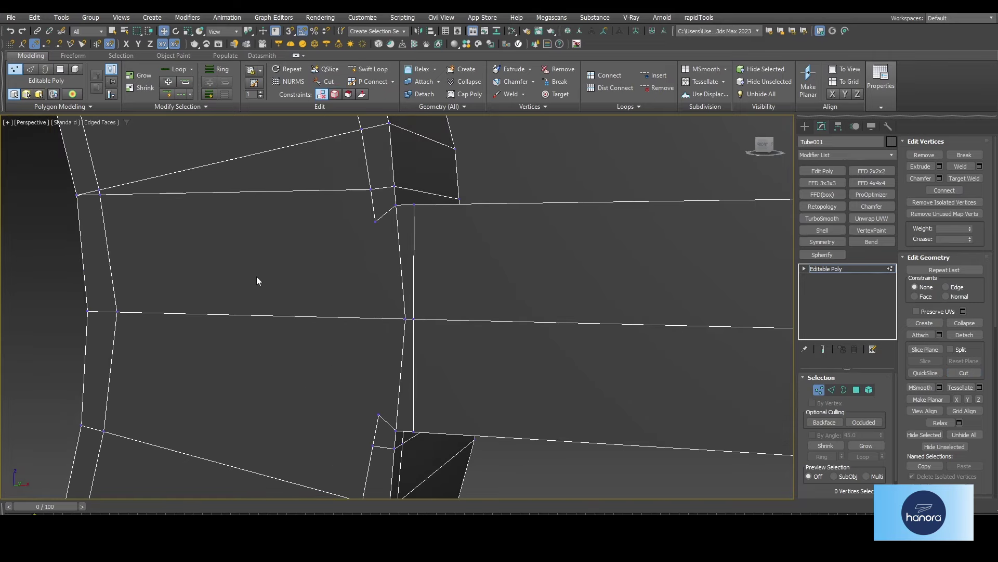
Step: Return to vertex editing with Target Weld active in the maximized Front view
key("1")
key("q")
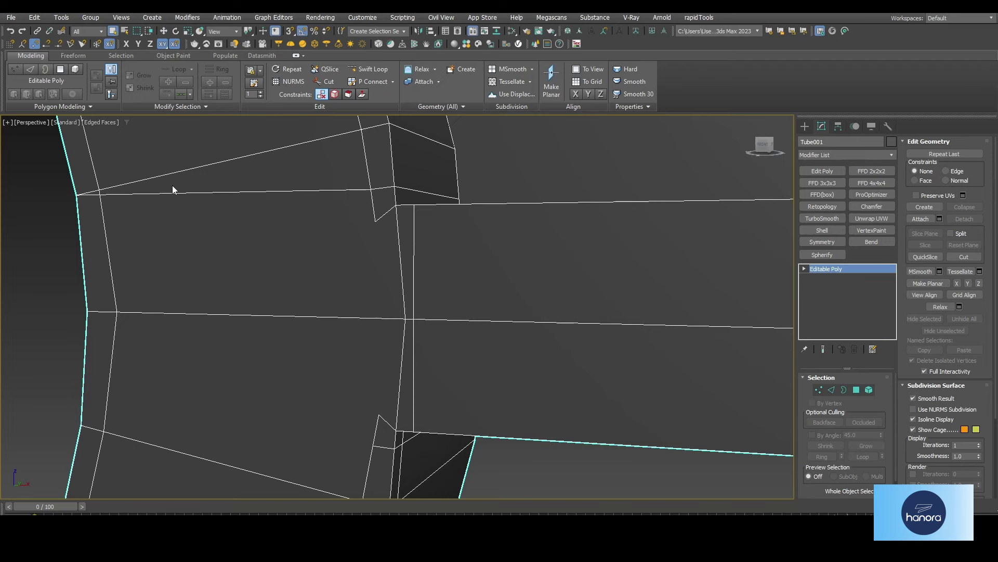
key("1")
key("ctrl+w")
scroll(91, 194, "up", 3)
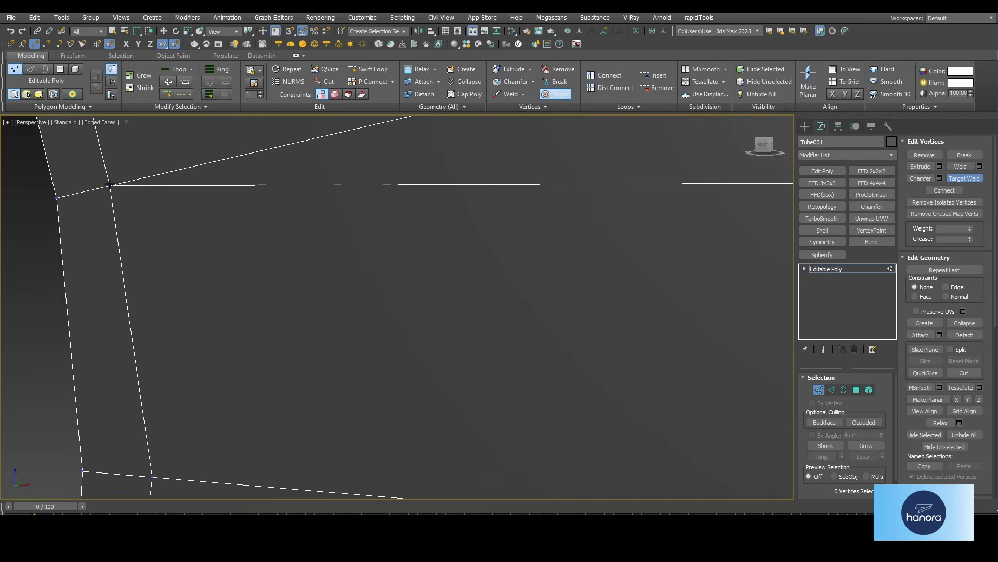
scroll(110, 184, "down", 3)
key("w")
key("alt+w")
key("alt+w")
Step: Cut new corner edges from junction vertex 578 where the arm meets the ring
left_click(433, 315)
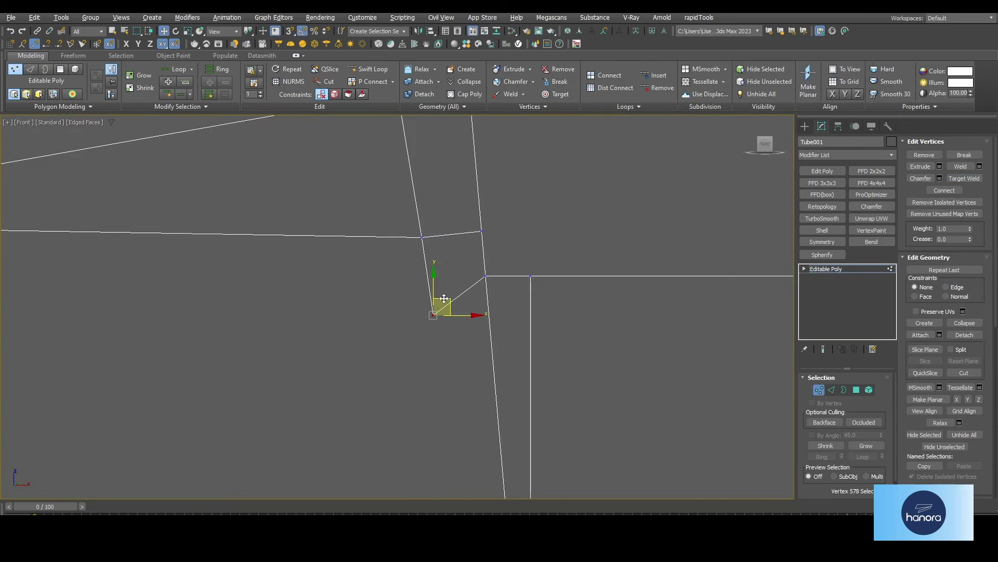
scroll(441, 265, "down", 3)
scroll(443, 276, "up", 3)
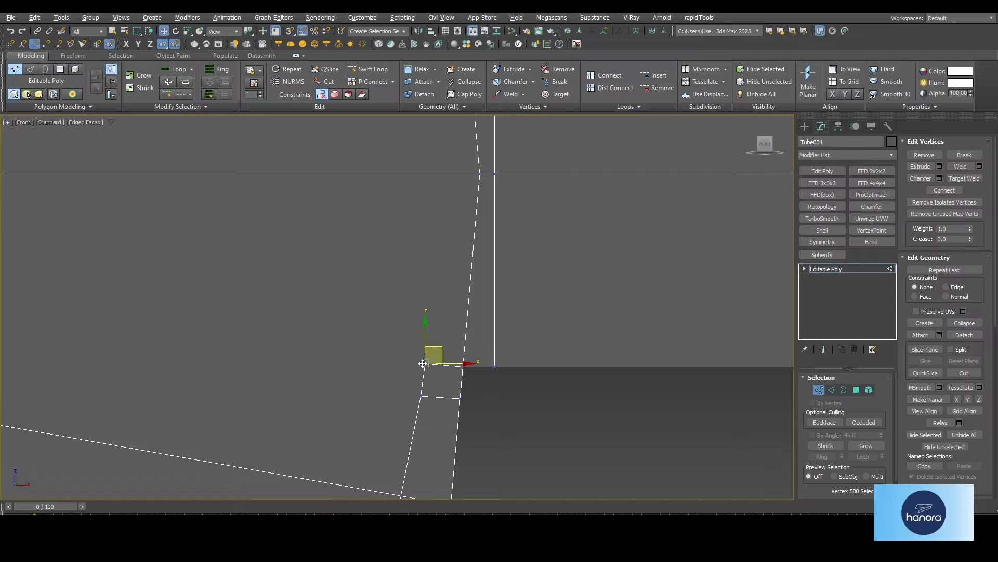
scroll(426, 367, "down", 2)
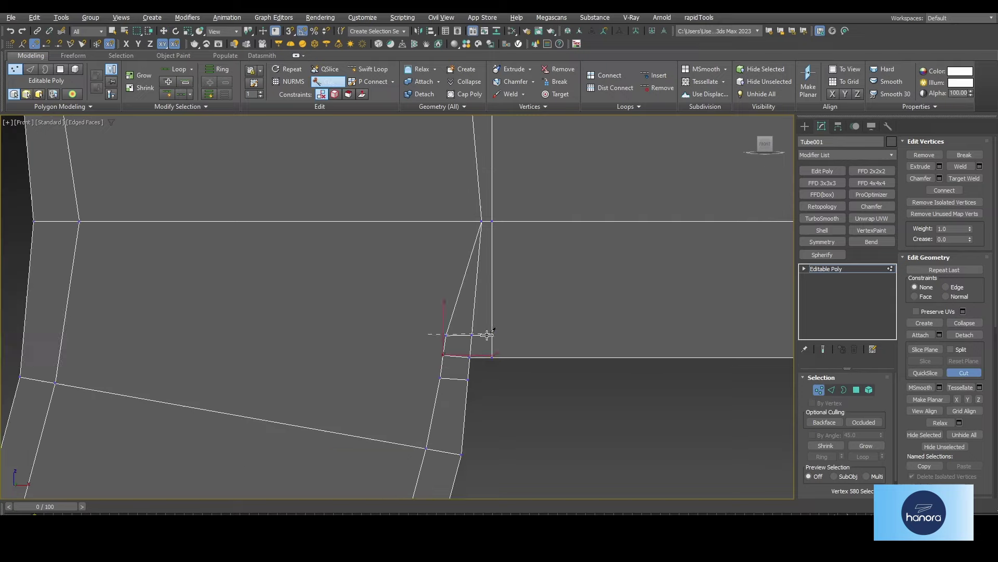
scroll(483, 335, "down", 3)
scroll(569, 345, "up", 3)
scroll(569, 346, "up", 3)
scroll(364, 278, "down", 3)
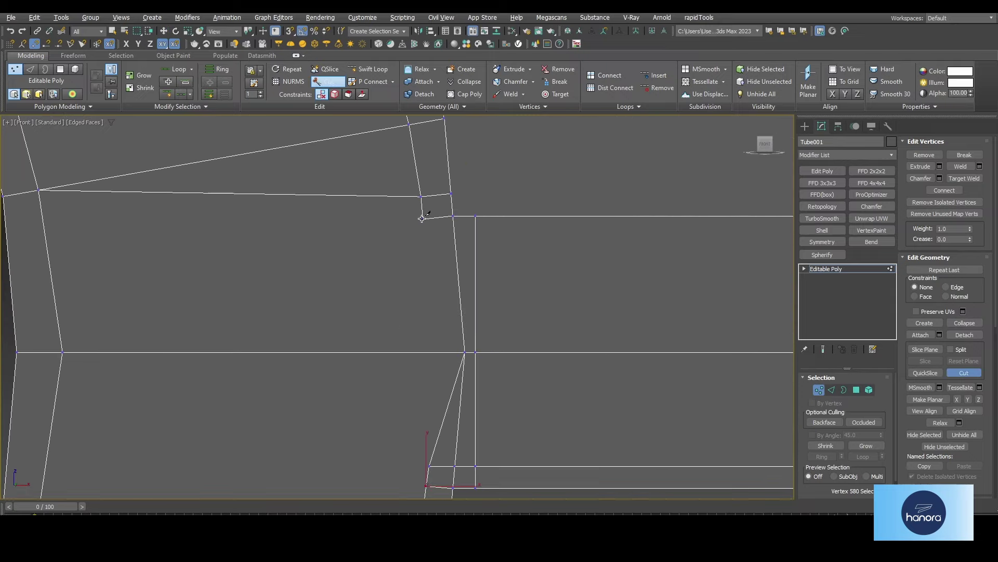
left_click(430, 255)
scroll(588, 277, "up", 3)
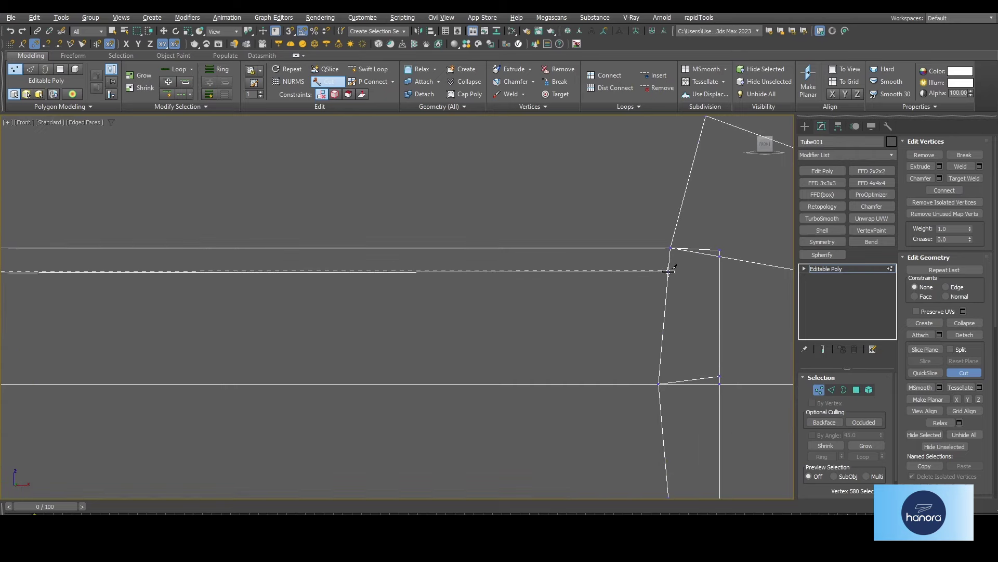
scroll(574, 282, "down", 3)
scroll(502, 270, "up", 3)
scroll(473, 285, "down", 2)
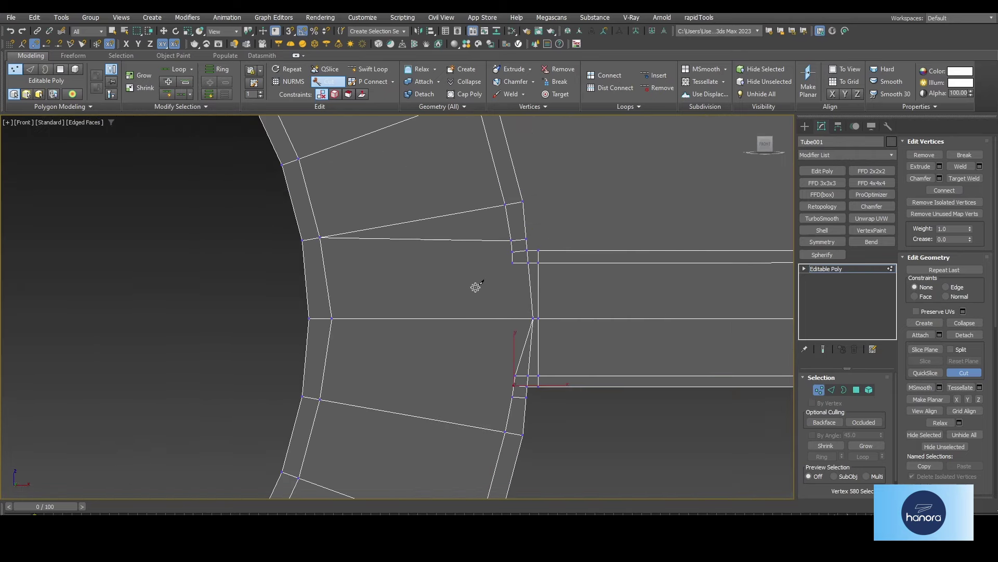
scroll(470, 287, "up", 1)
scroll(500, 252, "up", 2)
scroll(497, 229, "up", 2)
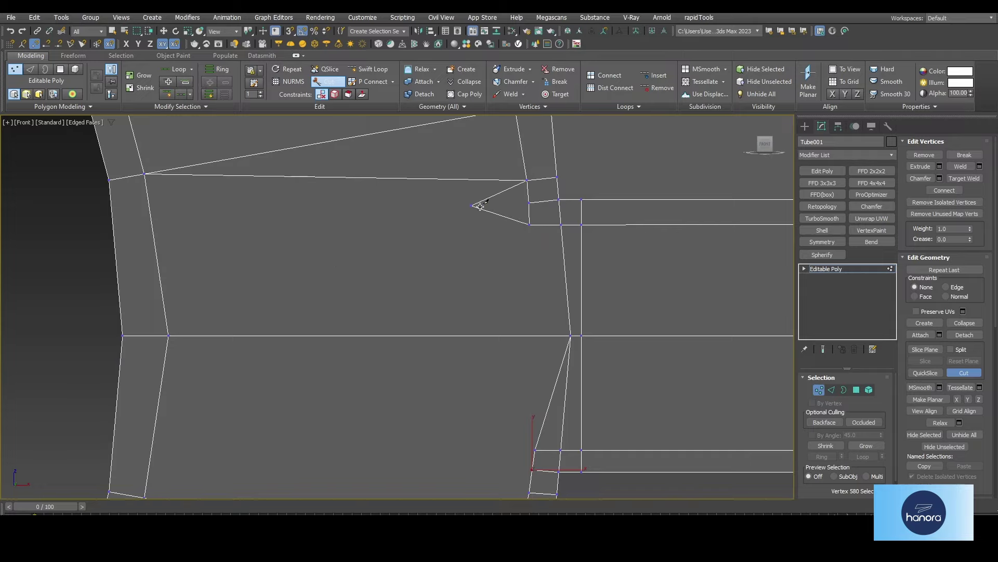
scroll(335, 267, "up", 2)
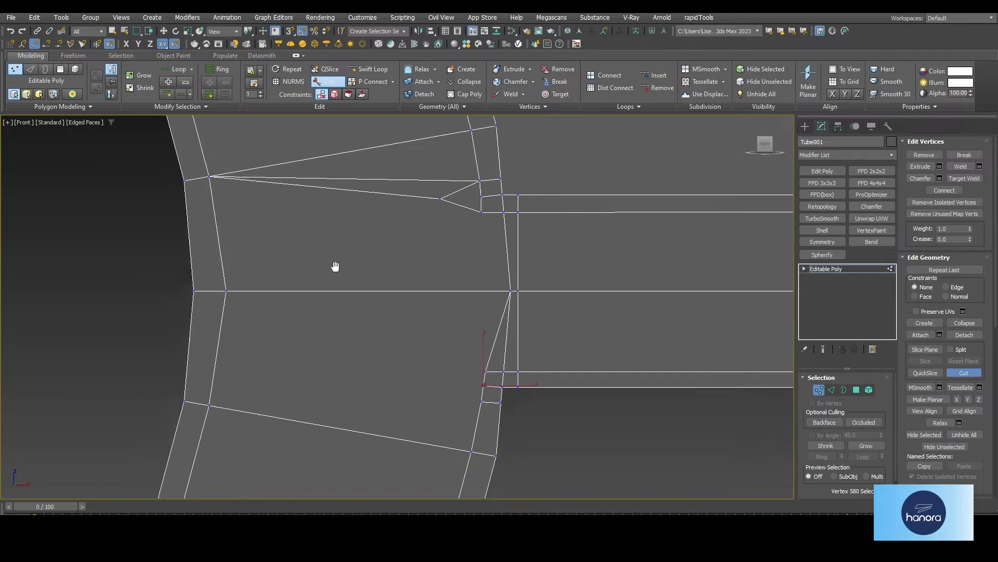
scroll(431, 372, "up", 2)
scroll(599, 311, "up", 1)
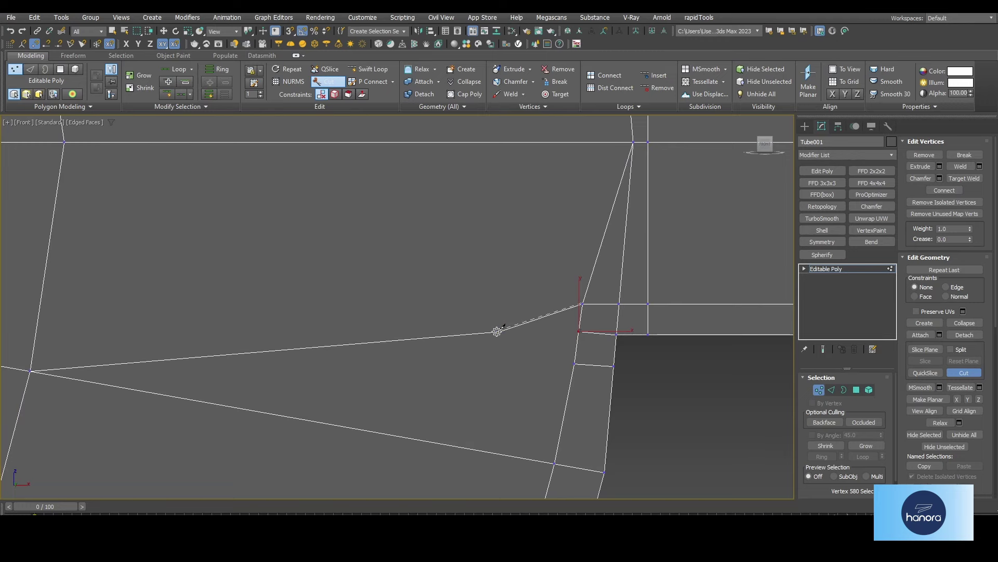
left_click(500, 321)
scroll(465, 223, "down", 2)
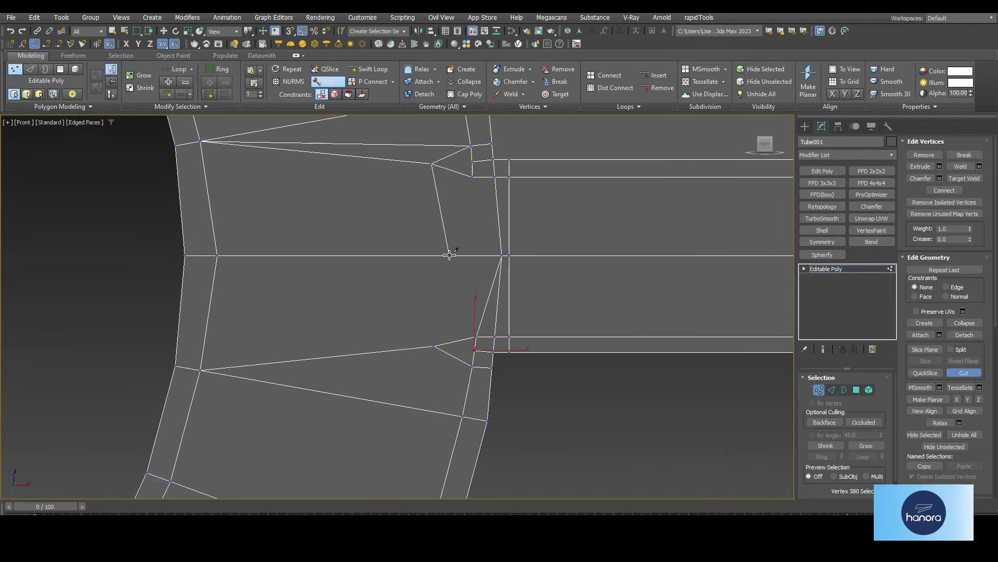
Step: Move the junction vertices and align the three inner-edge vertices into a straight column
key("w")
left_click(502, 255)
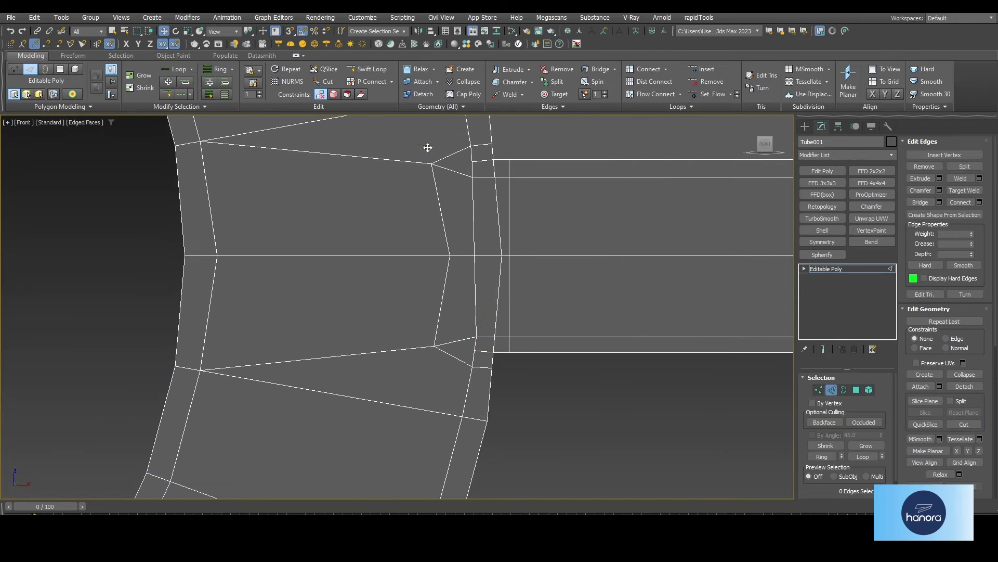
scroll(519, 256, "up", 2)
middle_click_drag(519, 257, 478, 278)
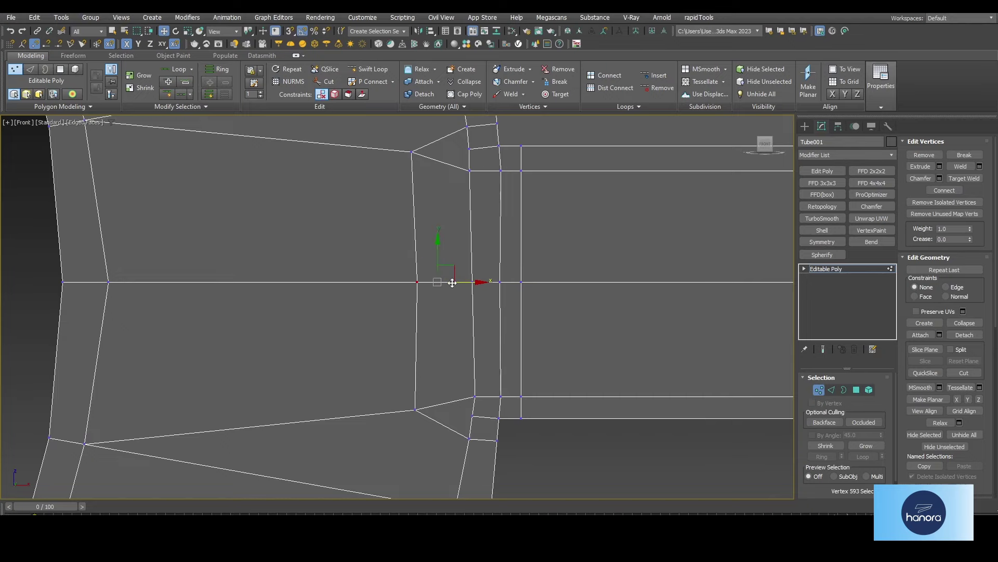
scroll(452, 282, "down", 2)
middle_click_drag(218, 280, 302, 301)
left_click(303, 302)
left_click_drag(527, 242, 564, 190)
scroll(567, 208, "up", 2)
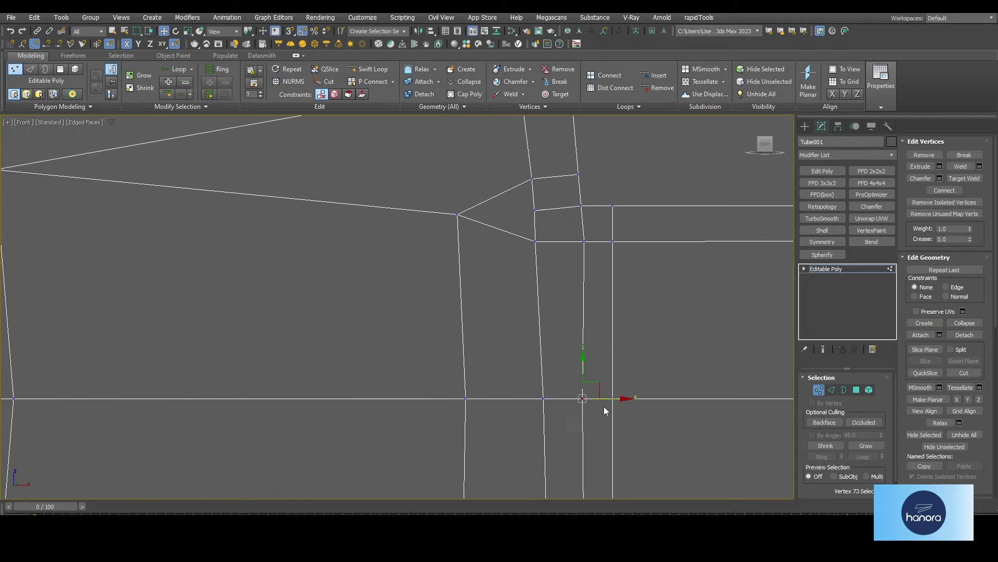
scroll(598, 374, "down", 2)
left_click_drag(557, 229, 583, 333)
Step: Adjust the remaining upper and lower corner vertices to straighten the junction's edge flow
scroll(602, 400, "up", 2)
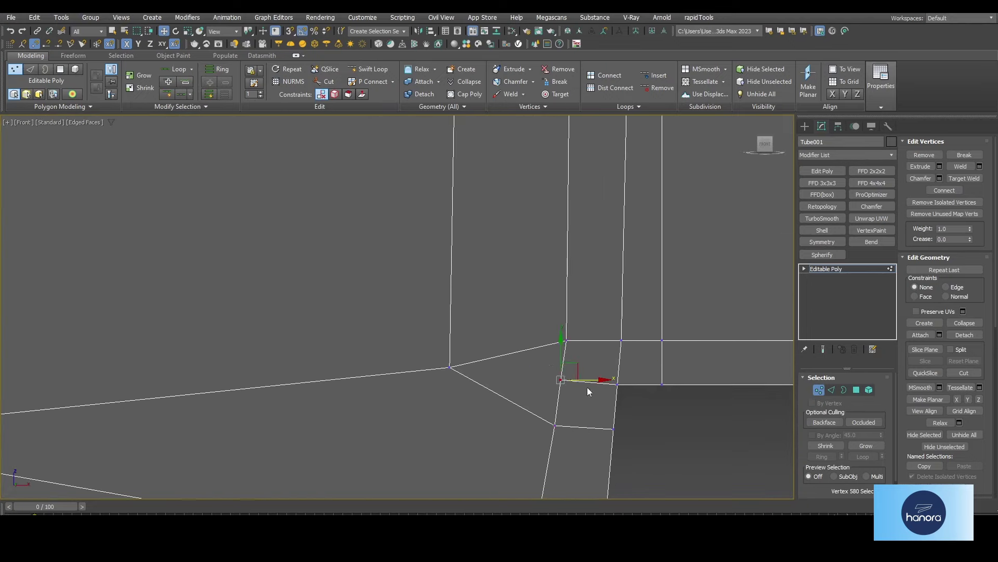
scroll(588, 391, "down", 2)
scroll(582, 374, "up", 2)
left_click(575, 361)
scroll(575, 361, "down", 2)
scroll(598, 291, "up", 2)
left_click(571, 284)
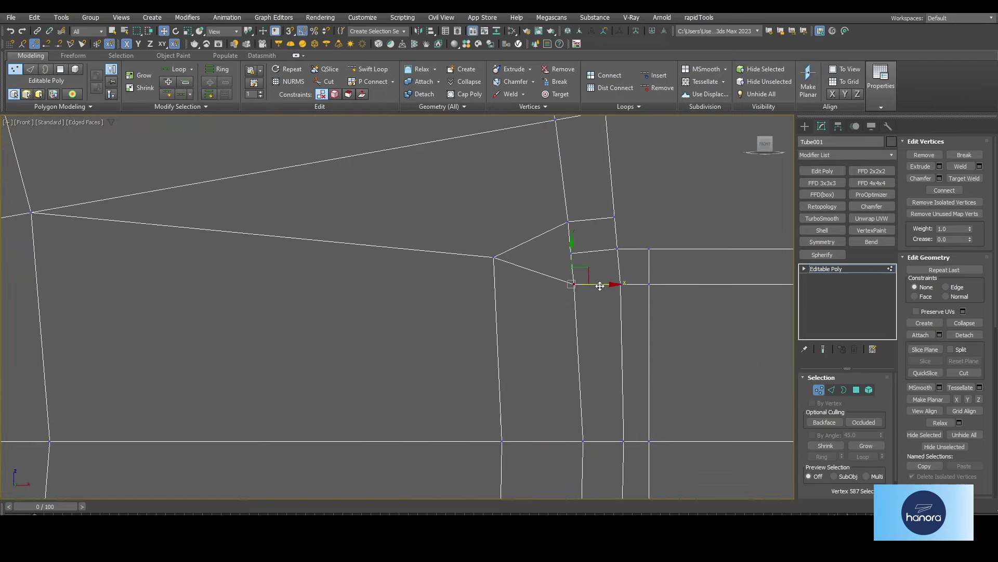
scroll(593, 256, "down", 2)
scroll(595, 336, "up", 2)
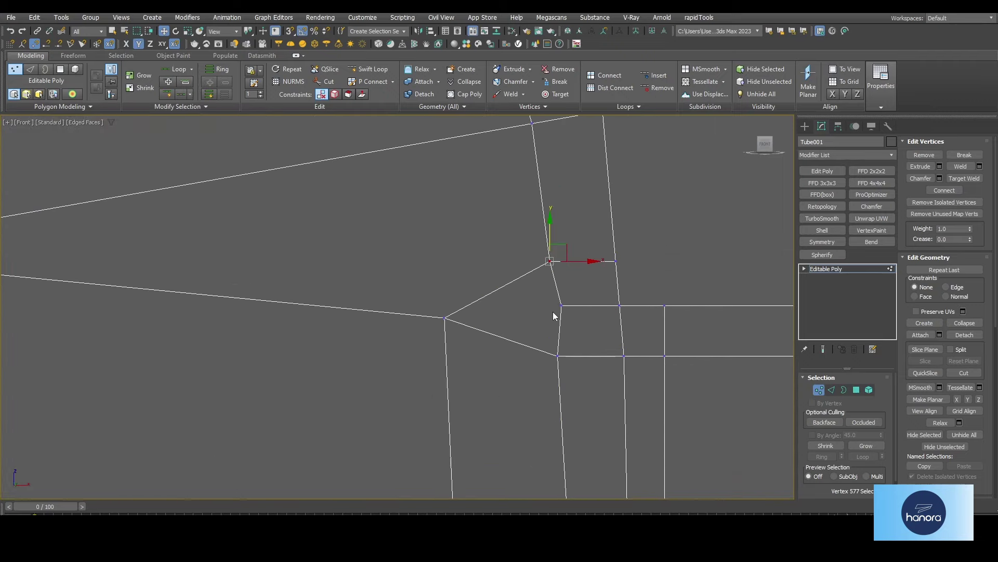
scroll(553, 313, "down", 2)
scroll(572, 317, "up", 2)
left_click(556, 317)
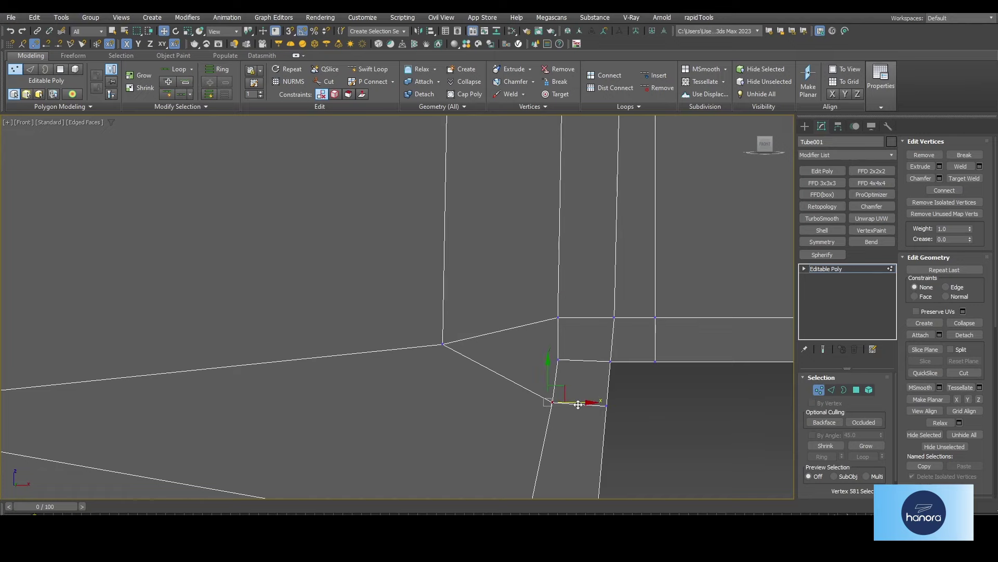
scroll(640, 318, "down", 2)
left_click(614, 320)
scroll(598, 201, "up", 2)
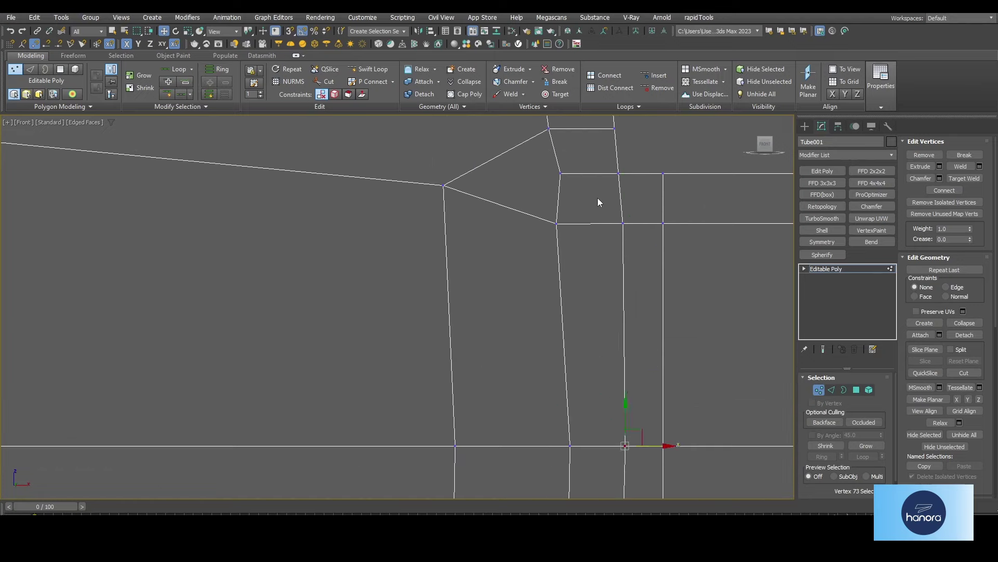
scroll(655, 223, "down", 2)
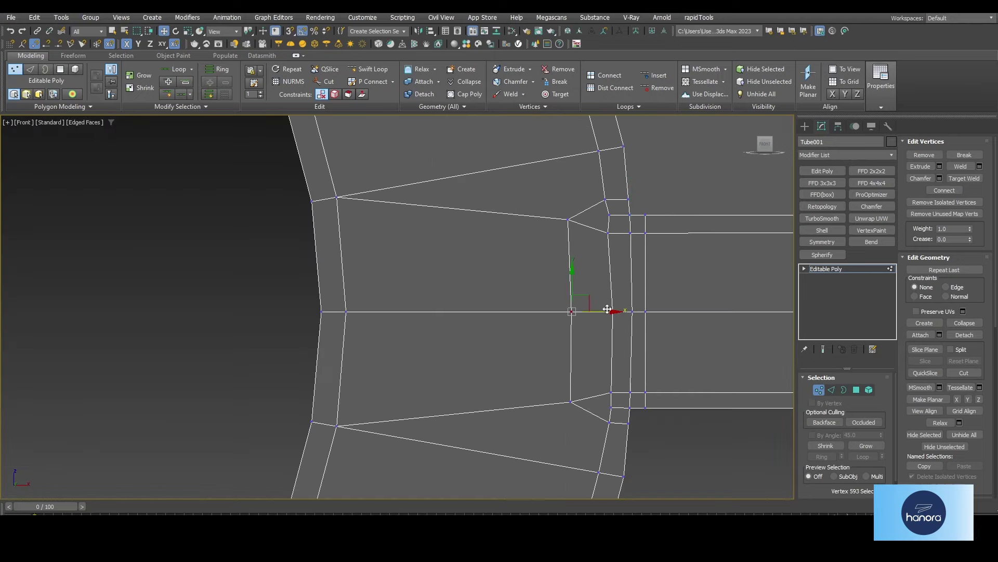
key("p")
scroll(628, 407, "down", 3)
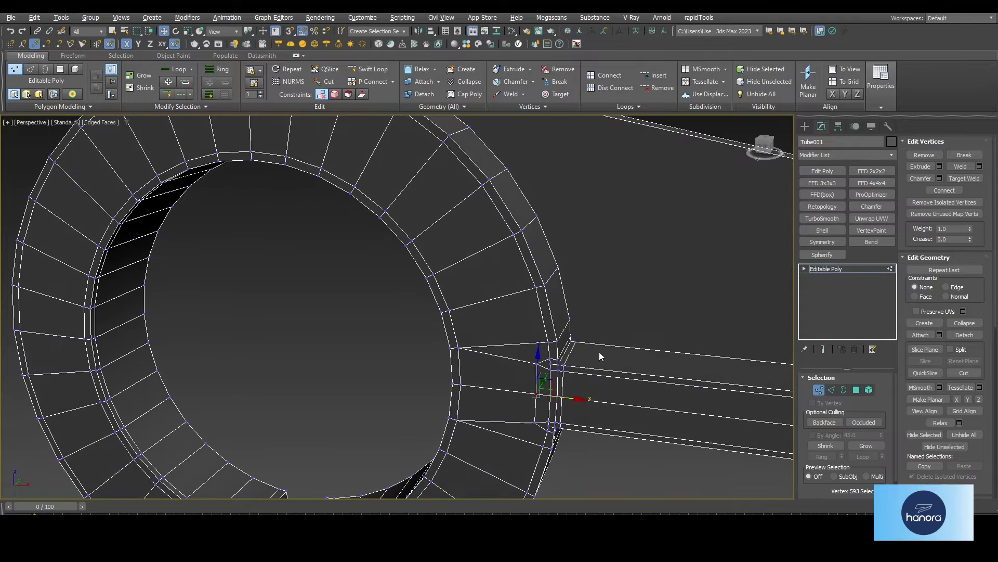
Step: Target-weld the stray arm-to-ring corner vertex onto its neighbouring vertex
scroll(312, 352, "down", 4)
scroll(401, 359, "up", 5)
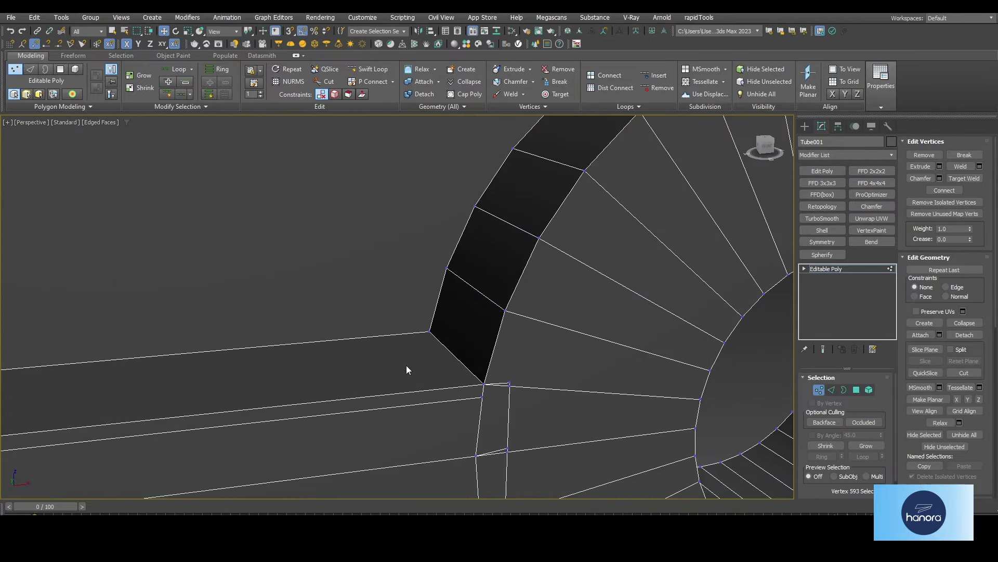
left_click(831, 390)
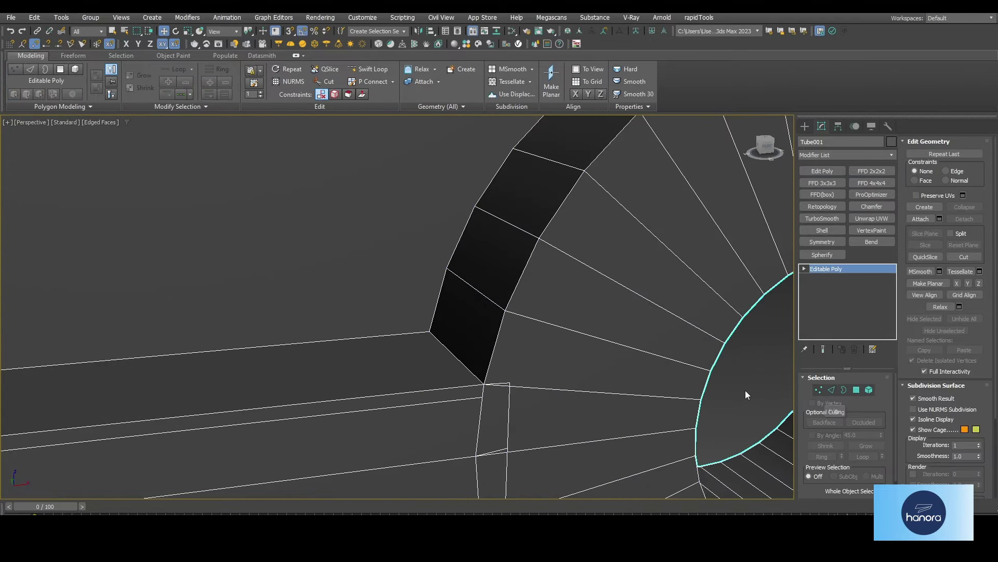
scroll(544, 392, "up", 4)
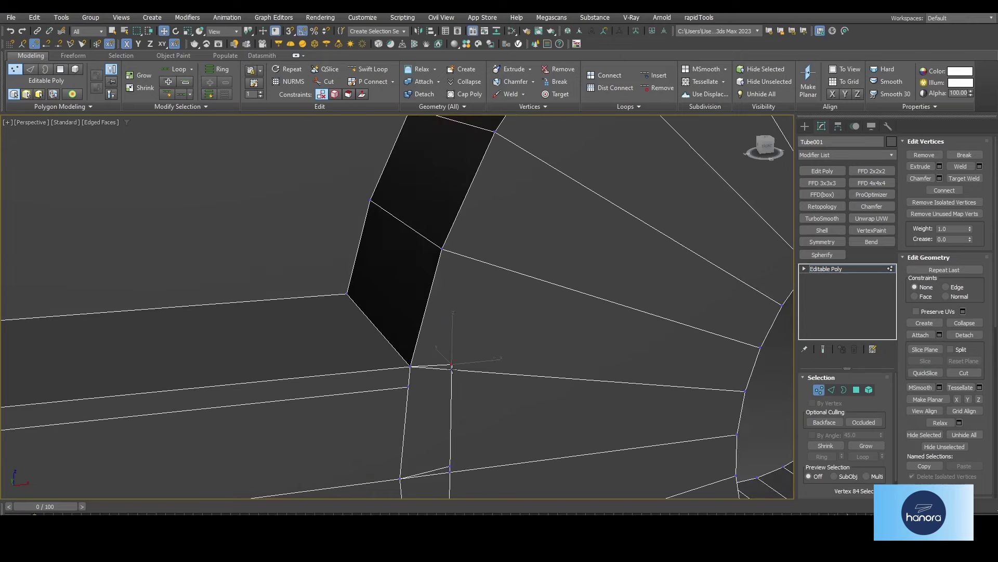
left_click(964, 178)
scroll(464, 319, "up", 3)
left_click(468, 324)
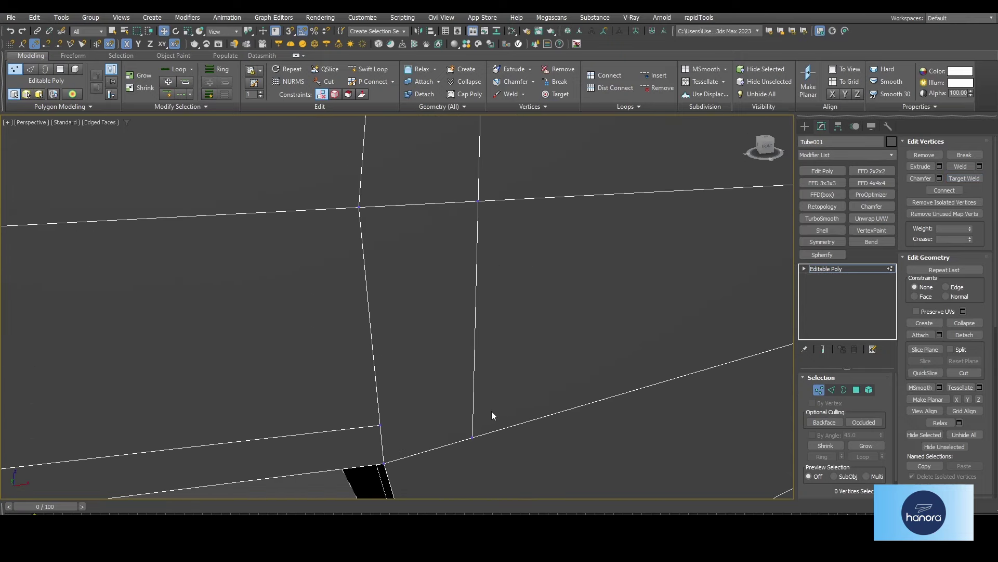
Step: At Edge level, orbit around the joint to inspect the bridged segment between parts
key("2")
mouse_move(492, 411)
middle_mouse_down("alt")
mouse_move(602, 304)
mouse_move(651, 308)
middle_mouse_up("alt")
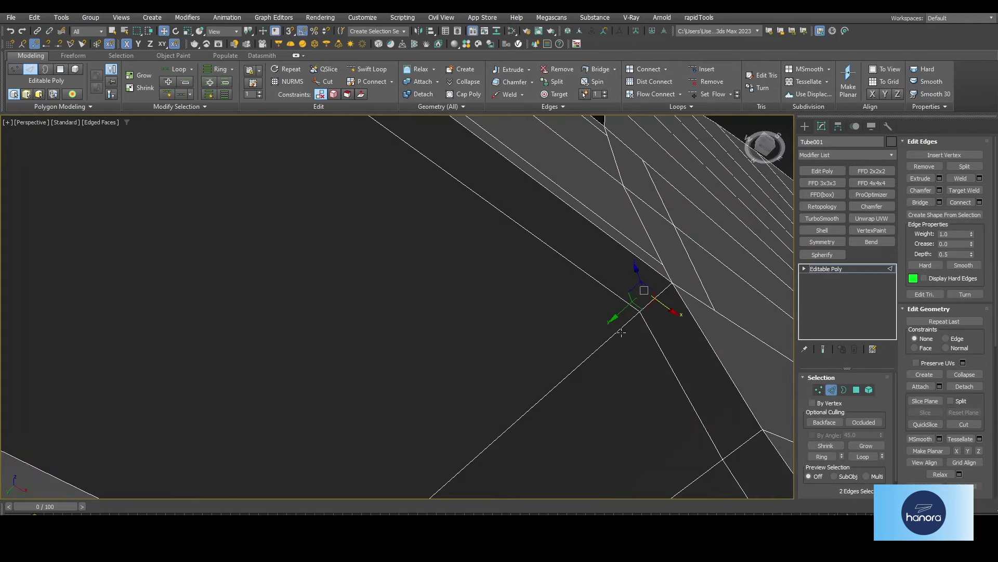
scroll(650, 260, "down", 5)
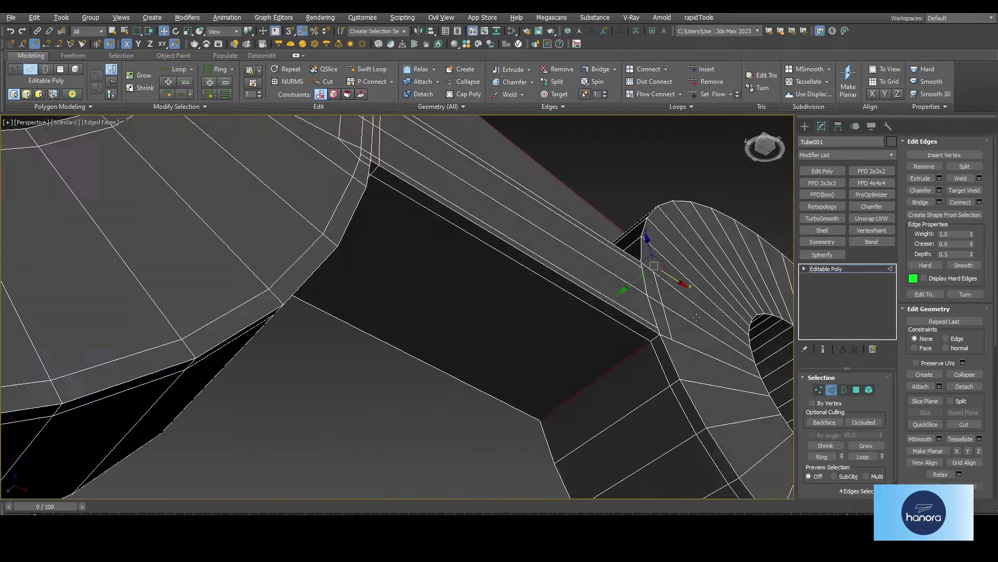
middle_click_drag(647, 234, 624, 260, "alt")
scroll(613, 282, "up", 5)
scroll(613, 283, "down", 3)
scroll(564, 314, "up", 3)
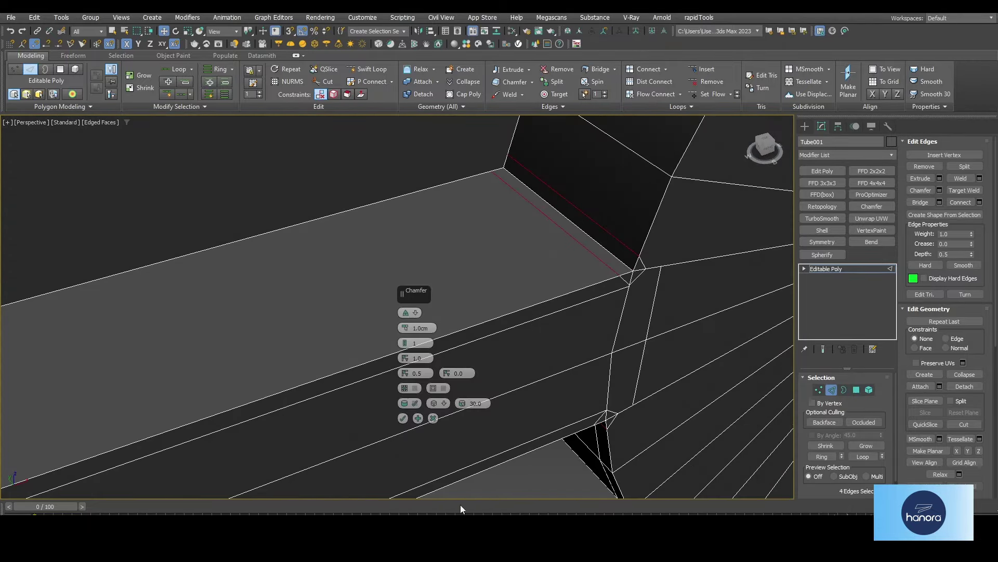
key("1")
key("alt+c")
scroll(544, 314, "up", 3)
Step: Orbit closer to the tube joint and select an edge there
scroll(541, 312, "down", 2)
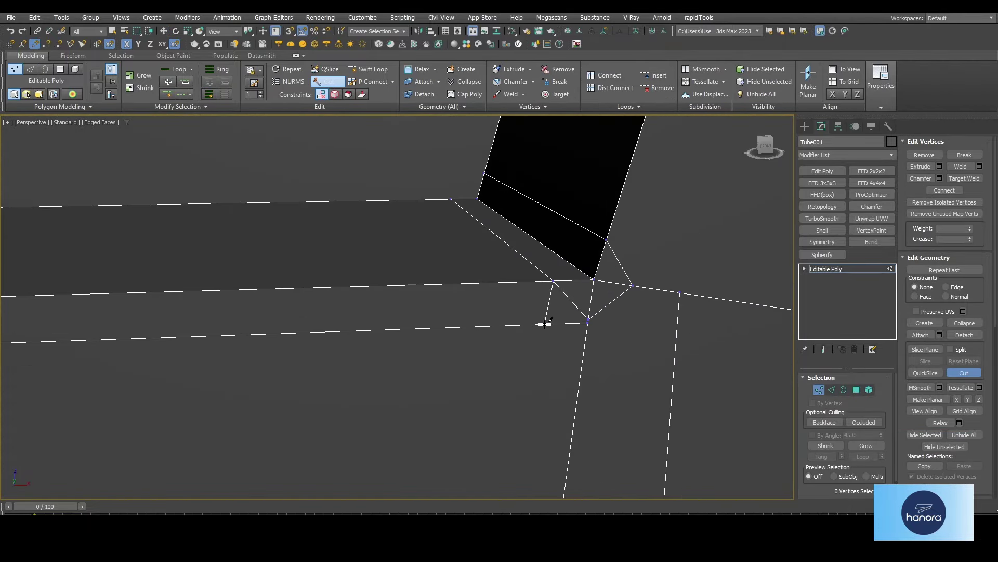
mouse_move(541, 323)
middle_mouse_down("alt")
mouse_move(508, 363)
mouse_move(485, 251)
middle_mouse_up("alt")
scroll(484, 252, "up", 3)
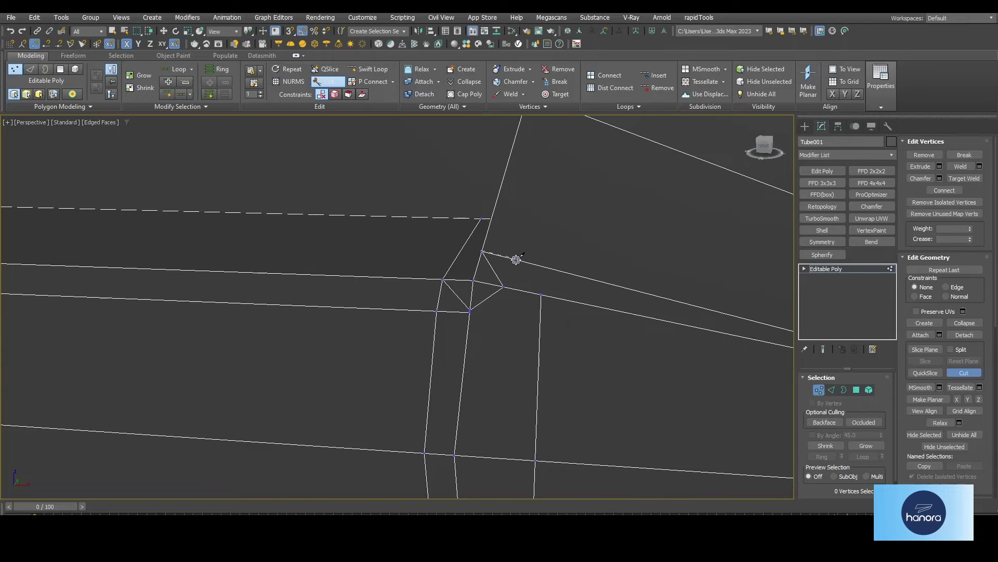
scroll(494, 308, "down", 3)
scroll(495, 312, "up", 3)
mouse_move(479, 390)
middle_mouse_down("alt")
mouse_move(482, 411)
mouse_move(491, 369)
middle_mouse_up("alt")
key("2")
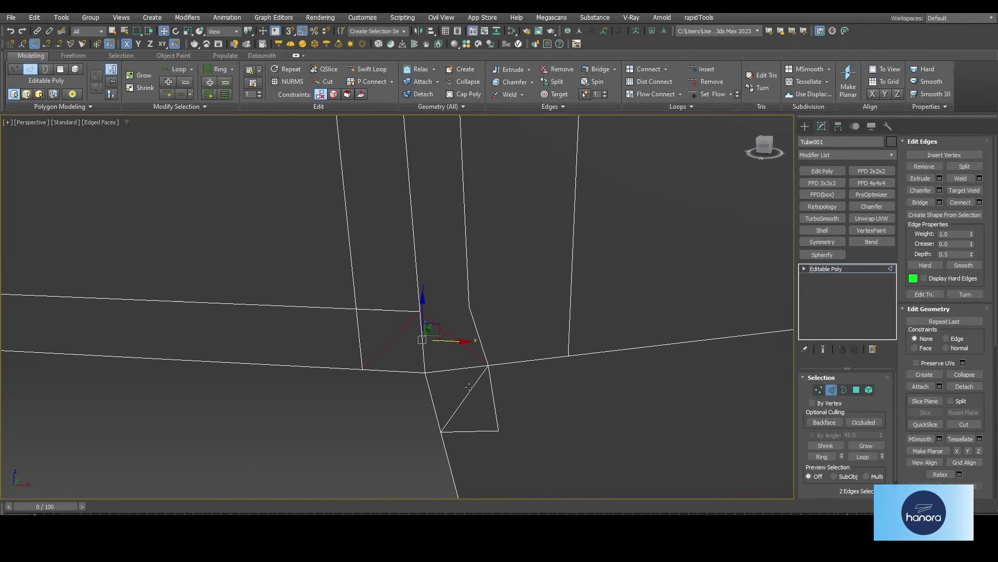
left_click(471, 390)
scroll(471, 390, "down", 3)
scroll(433, 299, "up", 3)
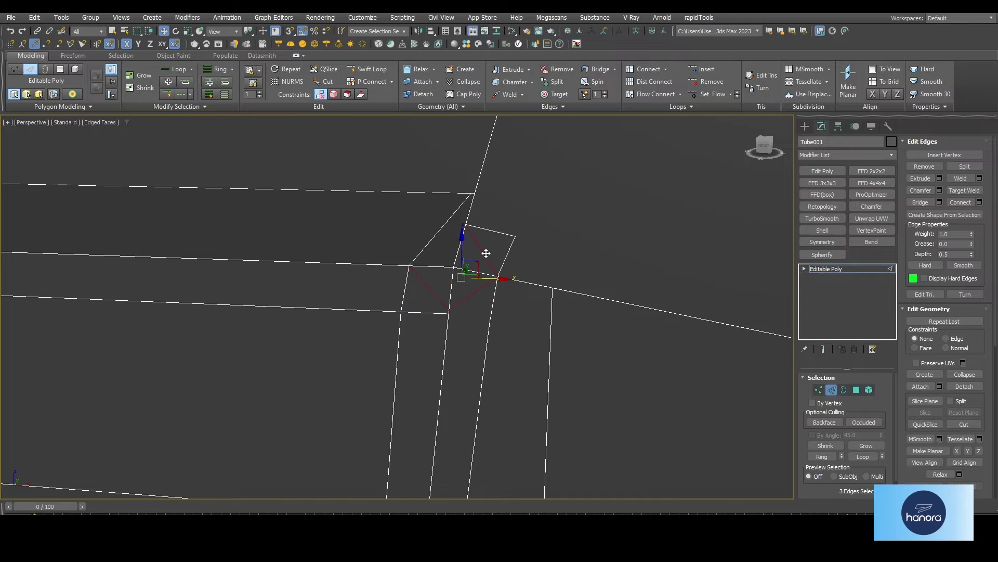
Step: At Vertex level, select the joint corner vertices, then review them at Edge level
key("1")
left_click(450, 313)
scroll(490, 319, "down", 3)
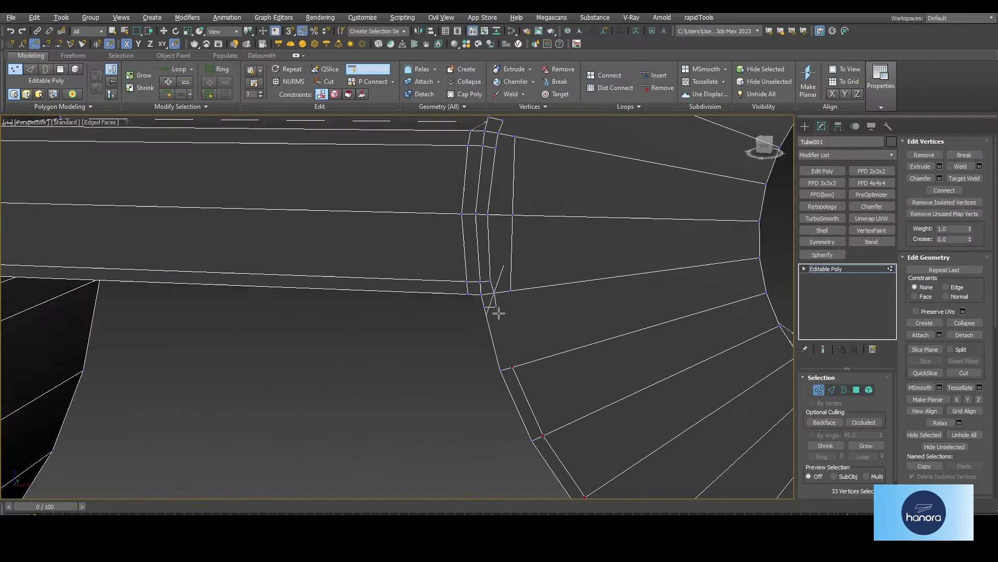
scroll(495, 312, "up", 3)
left_click(513, 255)
scroll(594, 282, "up", 3)
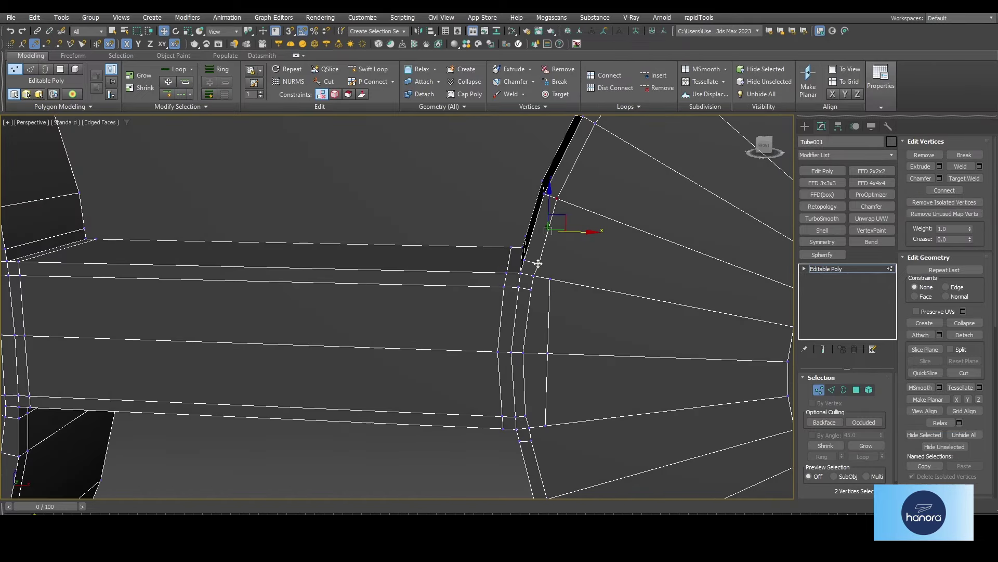
left_click(538, 264, "ctrl")
scroll(559, 428, "down", 2)
key("2")
scroll(720, 379, "down", 3)
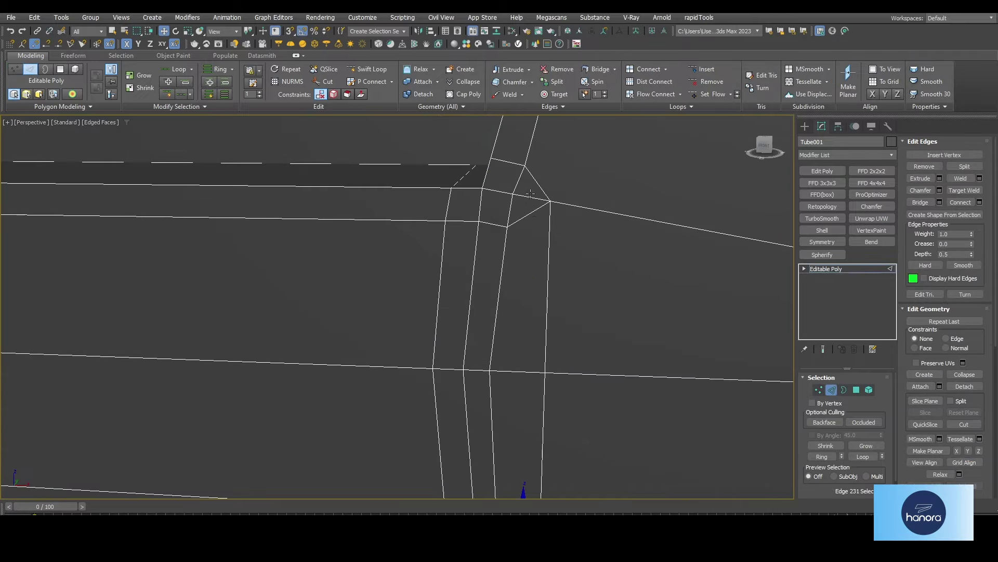
scroll(557, 212, "up", 3)
Step: In Front view, select the inner joint corner vertex and check its edge loop
key("1")
scroll(507, 404, "up", 3)
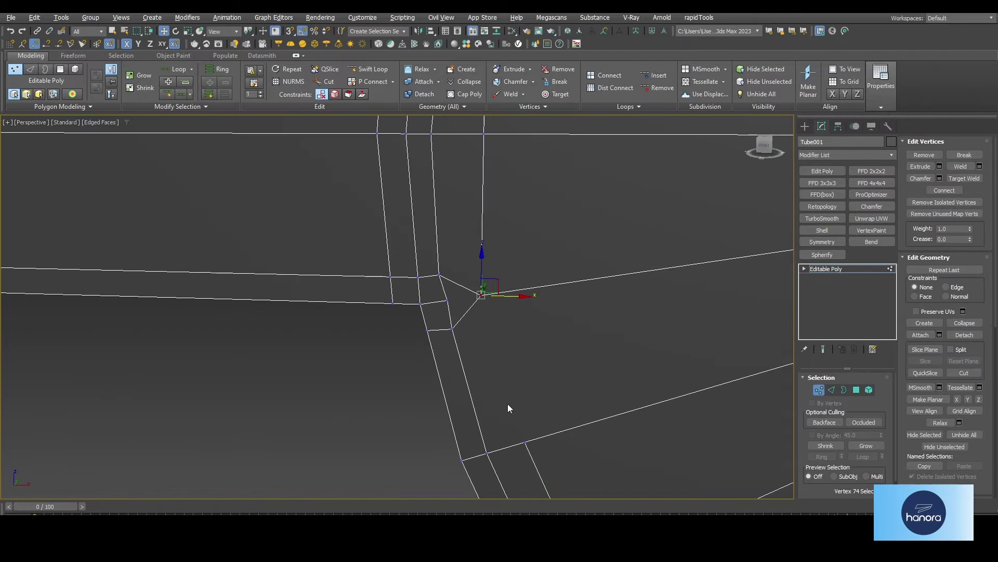
key("f")
scroll(491, 350, "up", 4)
left_click(470, 340)
scroll(482, 341, "up", 4)
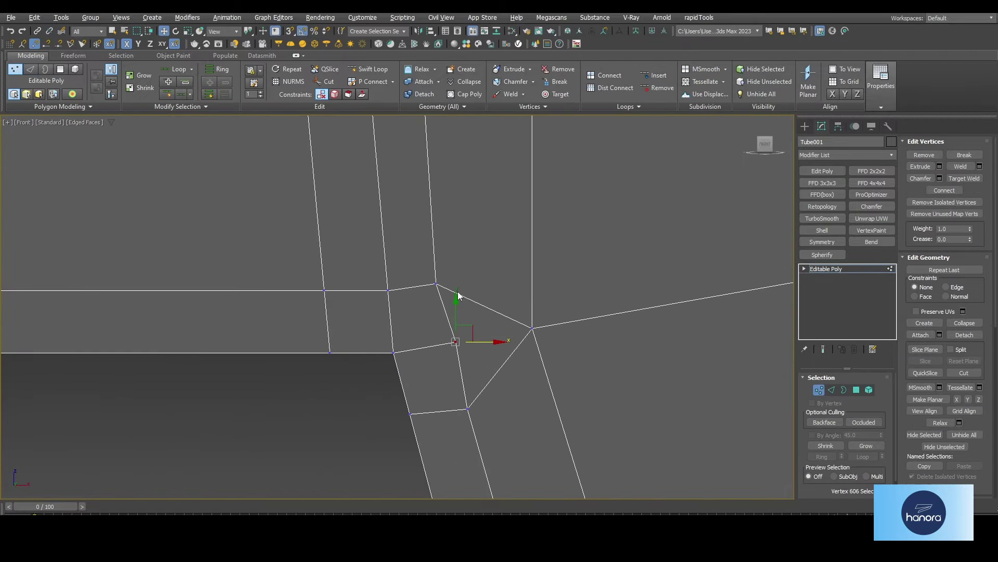
key("2")
scroll(397, 307, "down", 4)
scroll(397, 307, "up", 2)
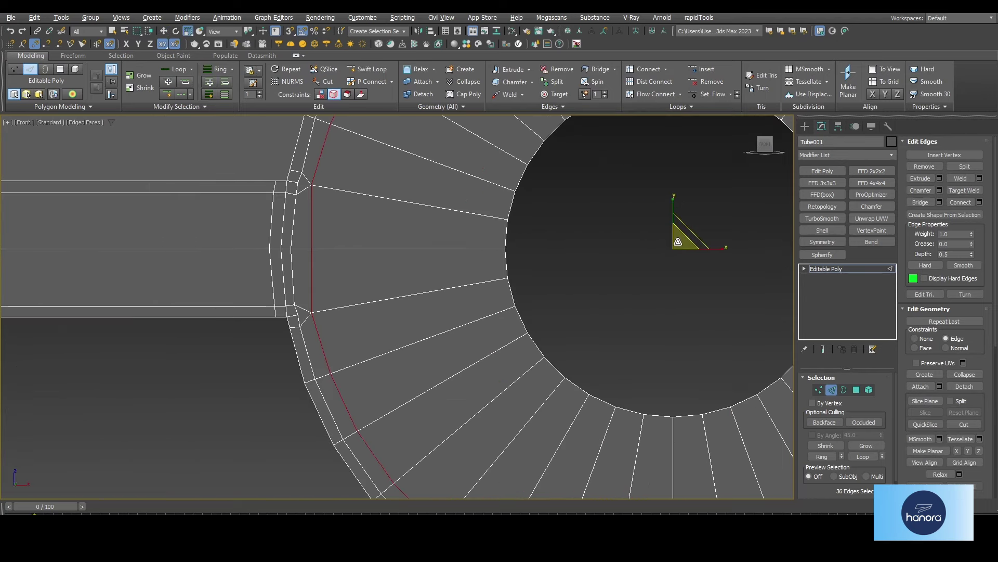
key("1")
scroll(345, 205, "up", 3)
Step: Reselect the joint corner vertex, exit sub-object editing and activate Perspective view
mouse_move(345, 205)
middle_mouse_down()
mouse_move(414, 252)
mouse_move(390, 379)
middle_mouse_up()
left_click(409, 243)
scroll(409, 244, "up", 2)
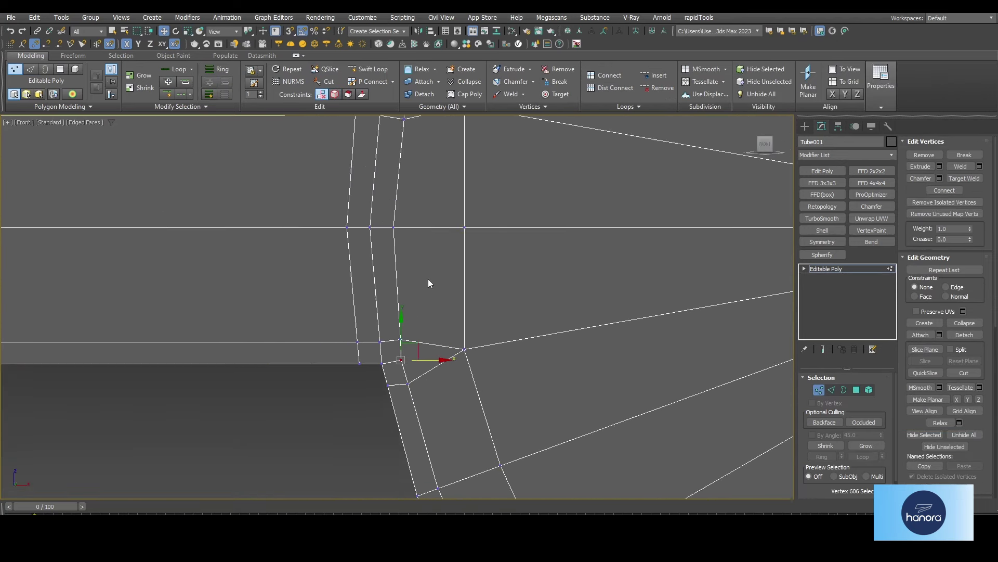
scroll(429, 283, "up", 2)
scroll(297, 205, "down", 4)
key("2")
scroll(400, 247, "up", 2)
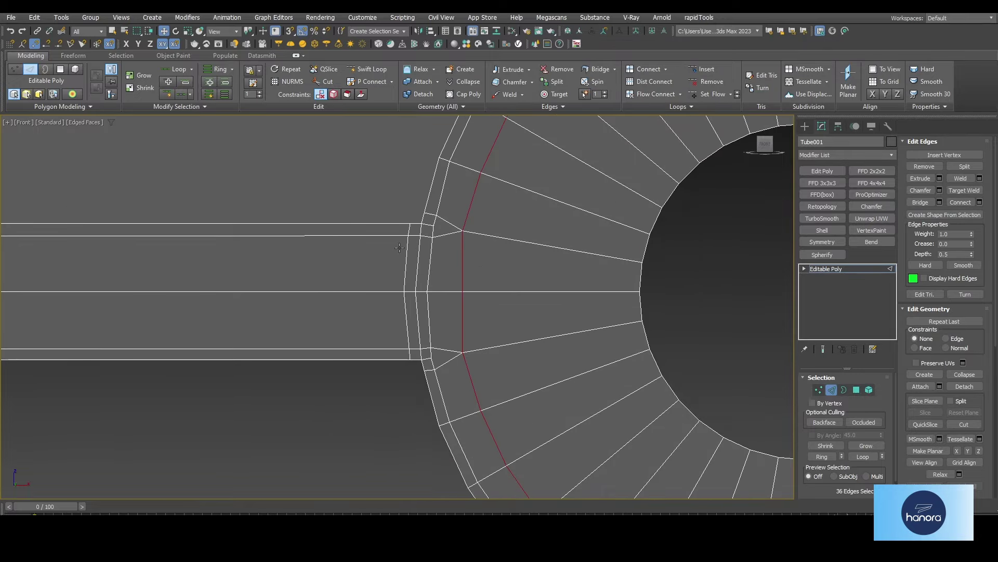
key("alt+w")
key("alt+w")
left_click(831, 389)
Step: Maximize Perspective view and orbit and zoom toward the top of the ring
key("z")
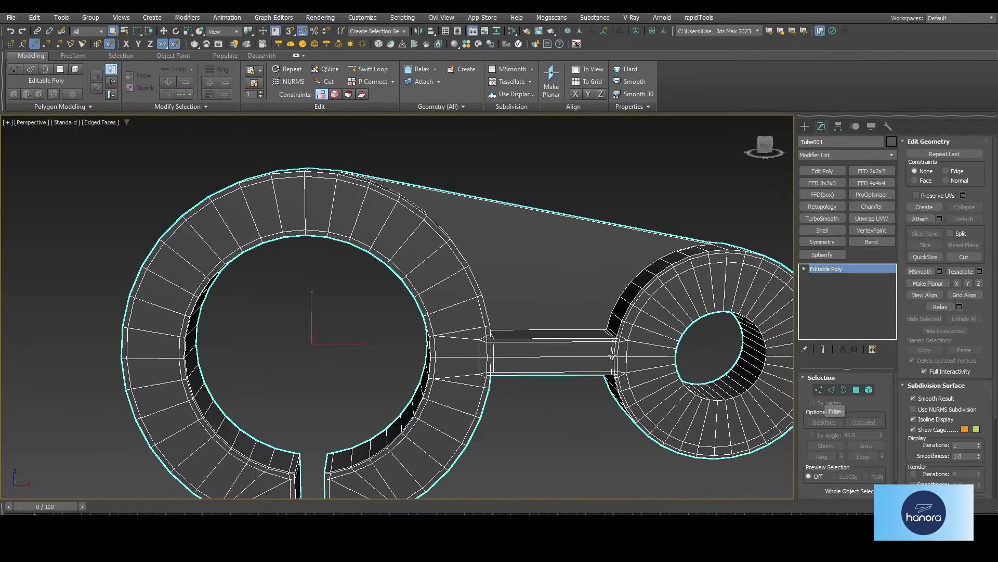
middle_click_drag(584, 319, 416, 298, "alt")
scroll(416, 297, "up", 4)
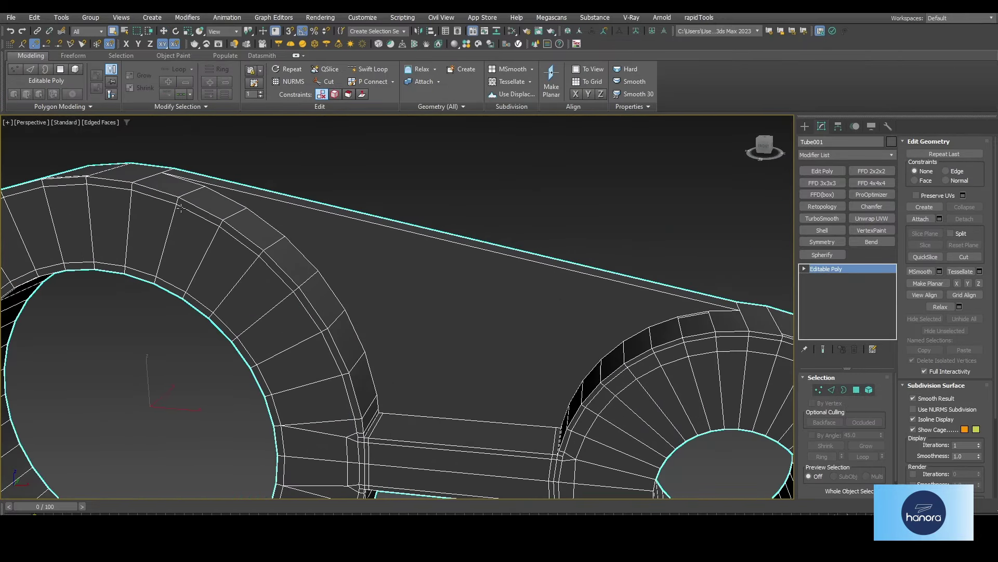
scroll(564, 357, "down", 2)
middle_click_drag(563, 357, 473, 334, "alt")
scroll(353, 292, "up", 2)
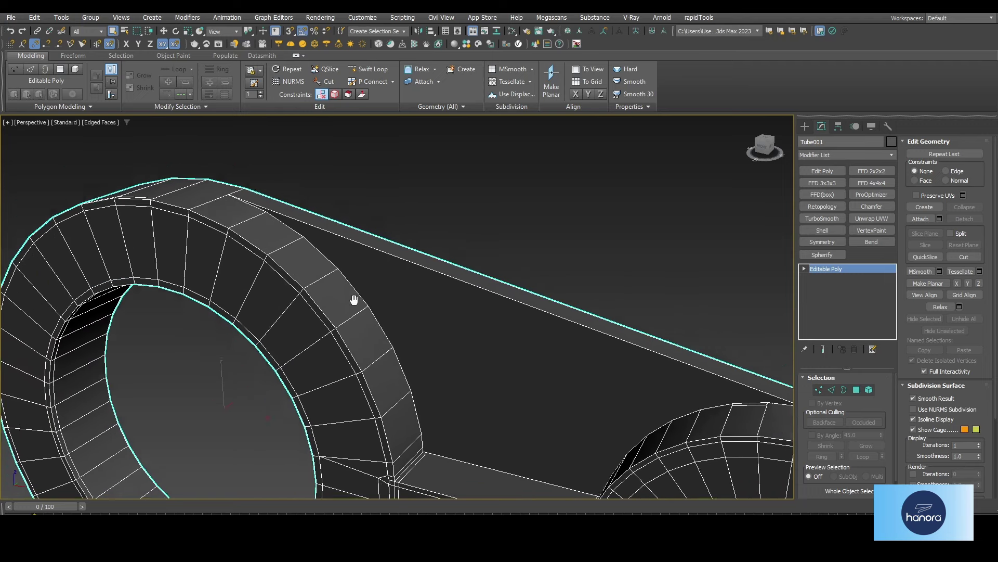
scroll(375, 292, "up", 1)
scroll(301, 243, "up", 1)
scroll(291, 241, "up", 1)
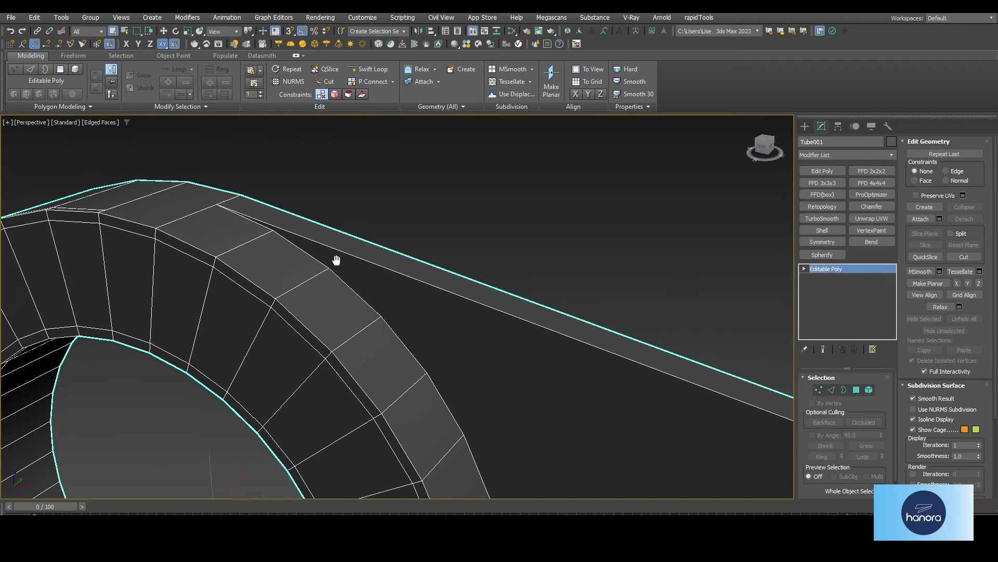
scroll(281, 238, "up", 1)
Step: Insert a Swift Loop edge loop across the ring where the slanted strip meets it
middle_click_drag(352, 289, 357, 282, "alt")
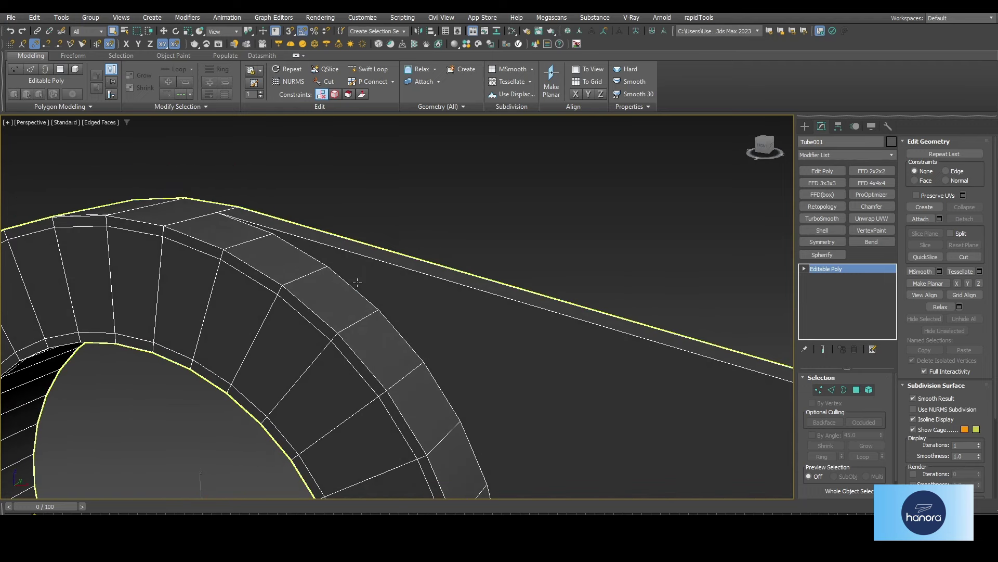
scroll(322, 265, "up", 2)
scroll(286, 275, "up", 2)
scroll(289, 287, "up", 1)
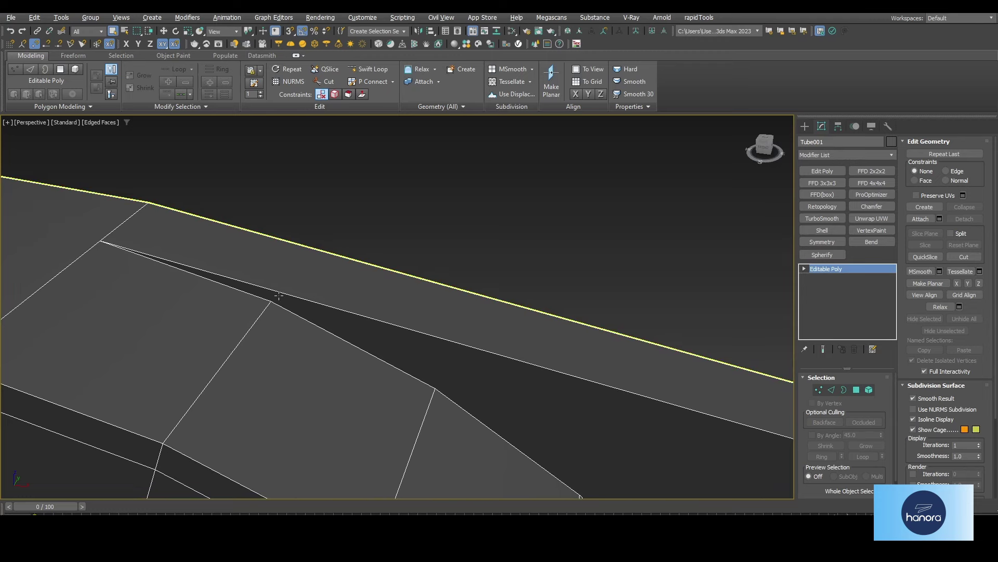
key("alt+shift+w")
scroll(283, 291, "up", 1)
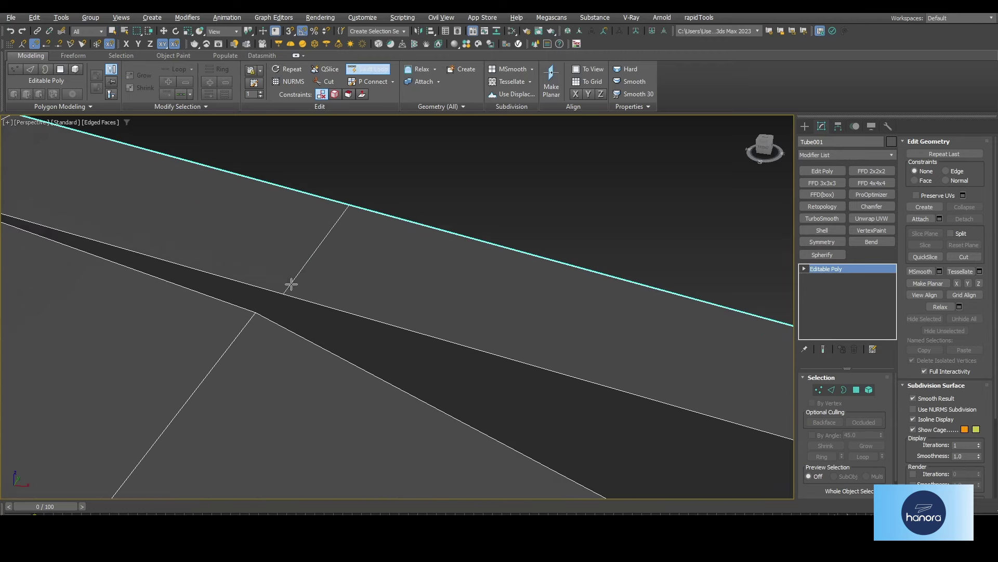
left_click(269, 290)
Step: At Vertex level, enable Cut and switch to the four-viewport layout
key("1")
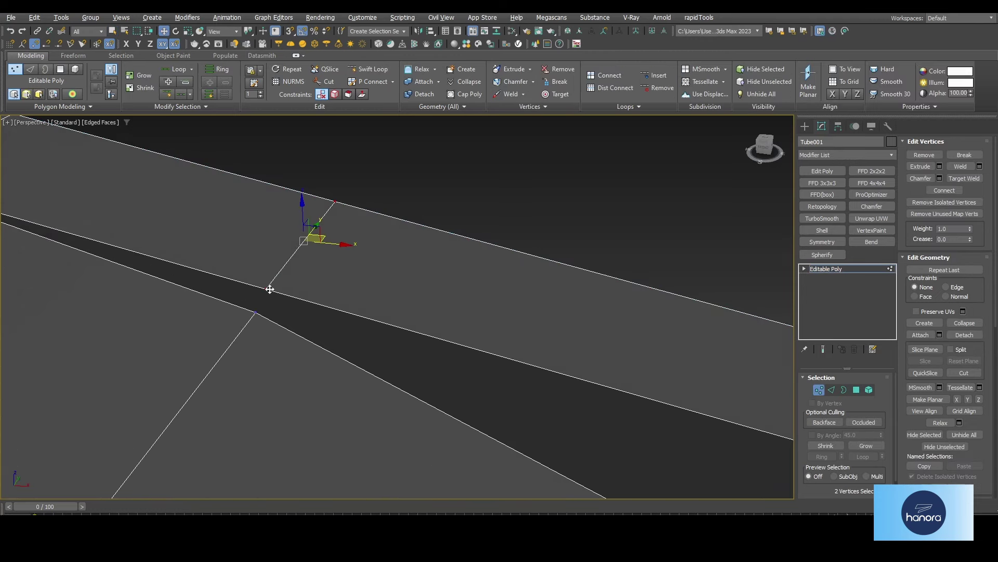
scroll(360, 344, "down", 2)
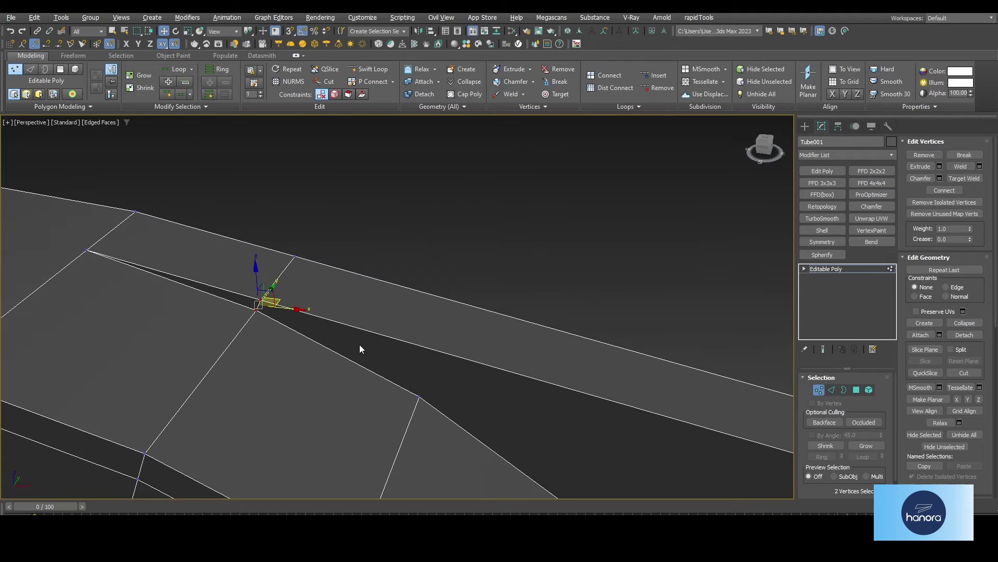
scroll(396, 318, "down", 1)
key("alt+c")
scroll(275, 292, "up", 2)
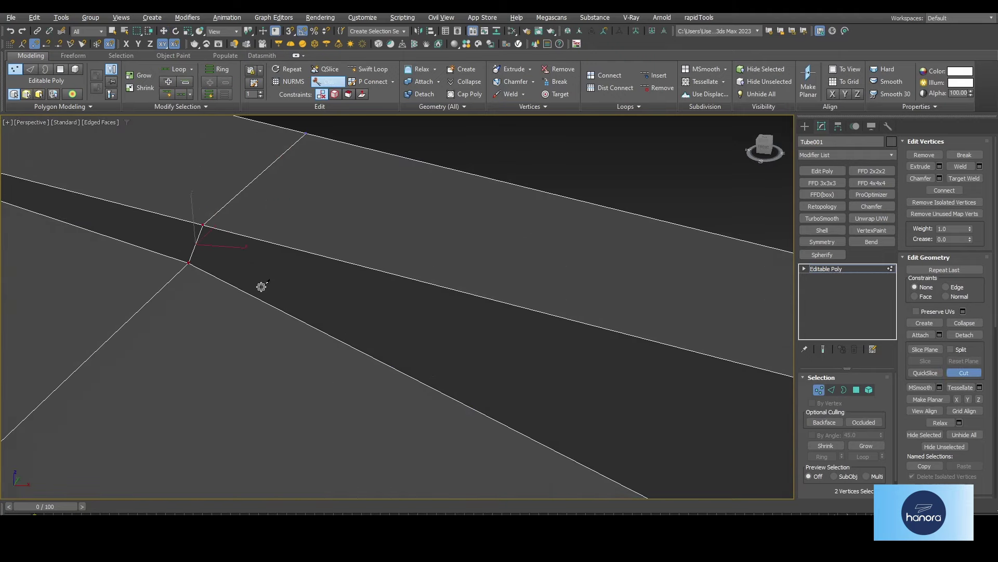
scroll(261, 285, "up", 2)
scroll(384, 341, "down", 3)
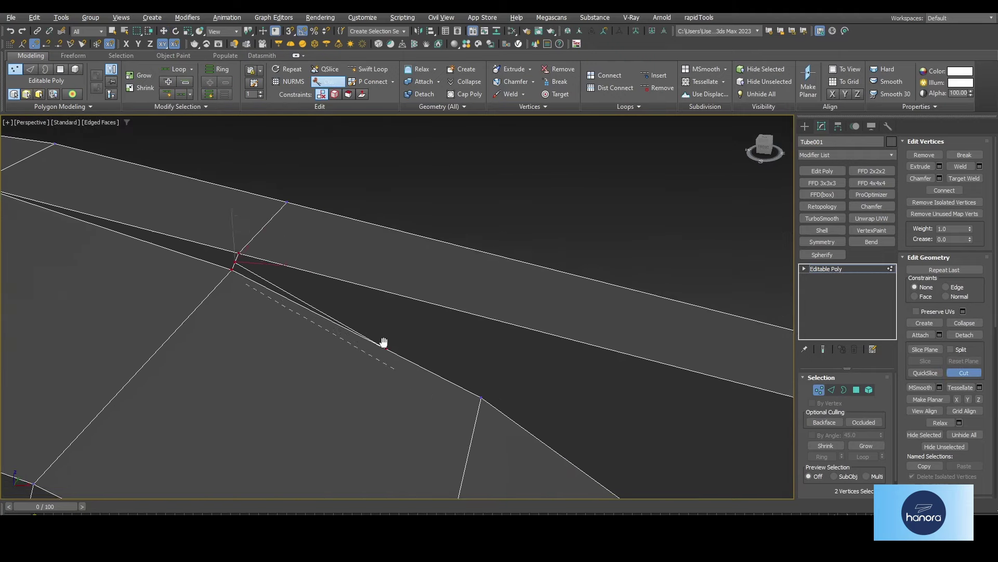
scroll(470, 356, "up", 2)
key("alt+w")
key("alt+w")
scroll(520, 260, "down", 4)
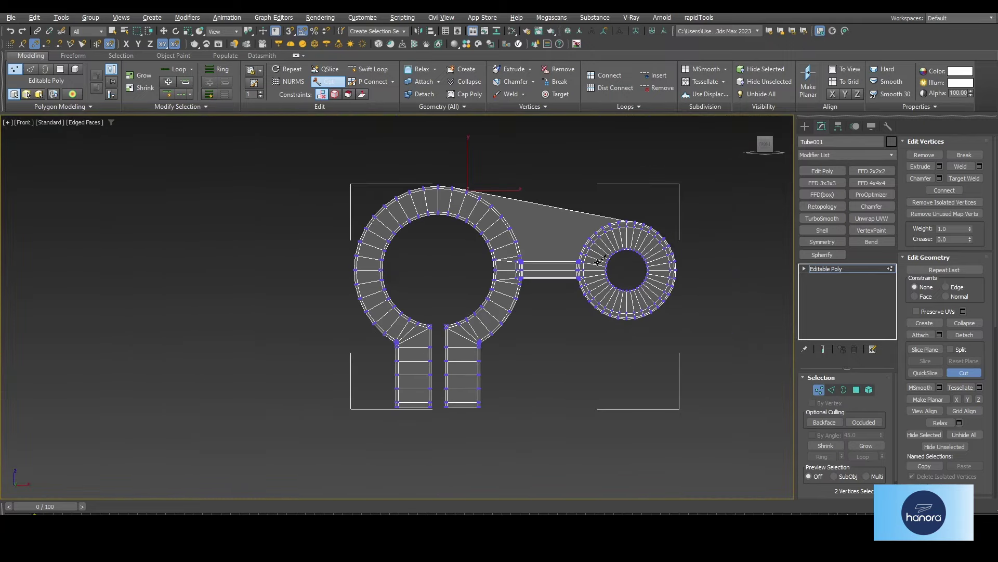
scroll(432, 257, "up", 1)
scroll(501, 290, "up", 4)
scroll(544, 296, "up", 2)
Step: In Front view, cut a new edge across the sliver, ending at a strip vertex
middle_click_drag(543, 297, 477, 269)
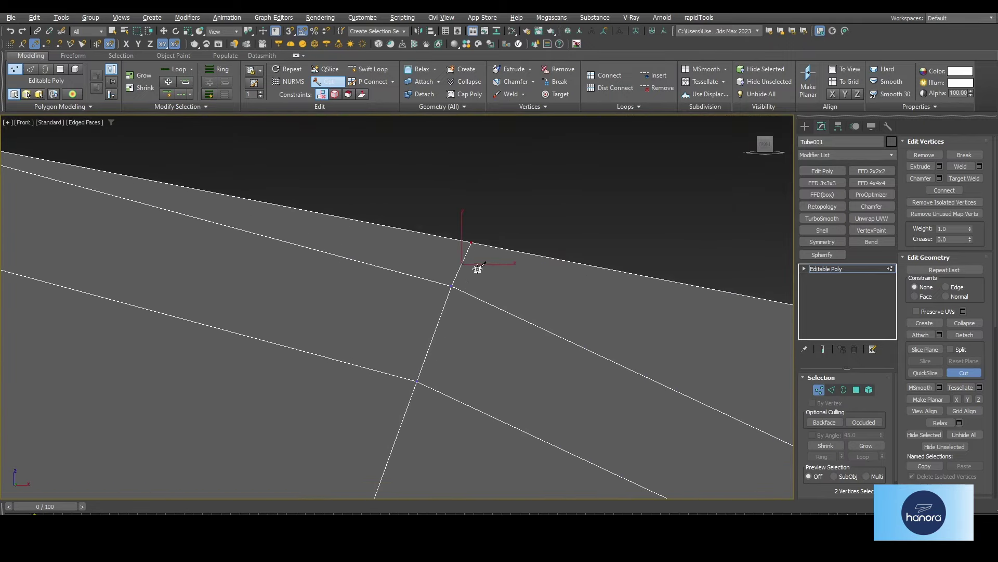
scroll(483, 273, "down", 2)
scroll(541, 310, "down", 1)
scroll(557, 305, "up", 4)
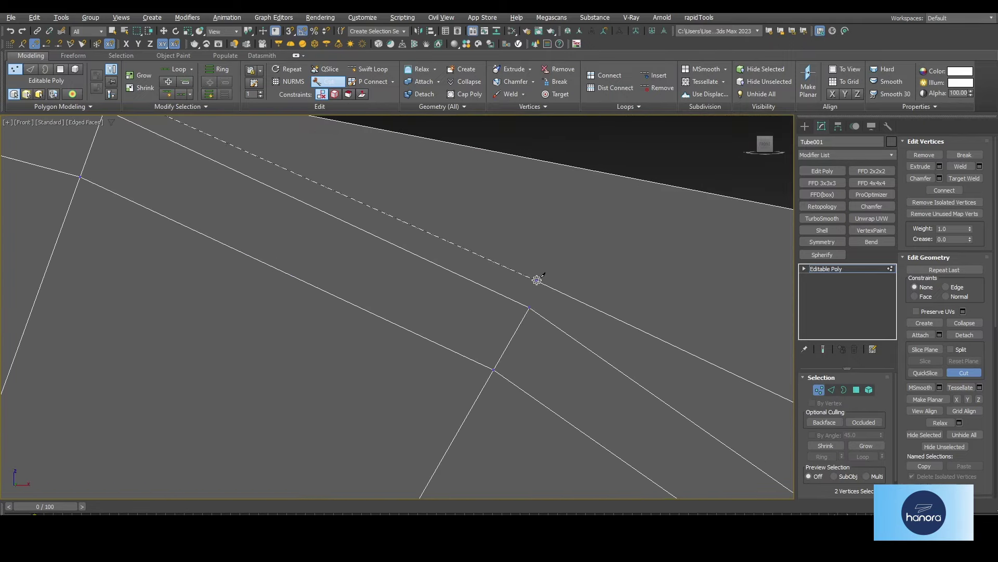
left_click(546, 281)
scroll(598, 312, "down", 3)
scroll(556, 325, "up", 1)
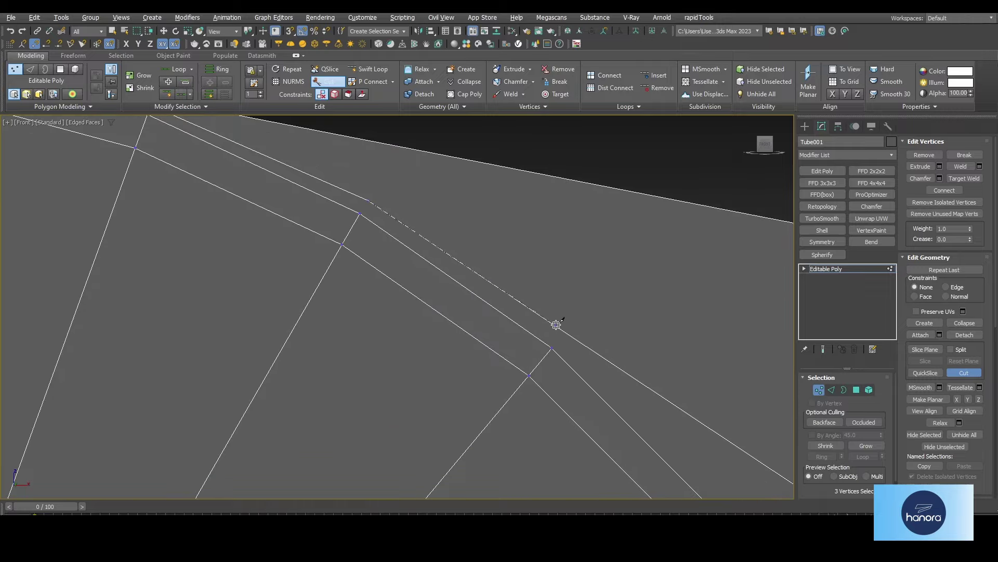
scroll(572, 328, "down", 3)
scroll(617, 330, "up", 3)
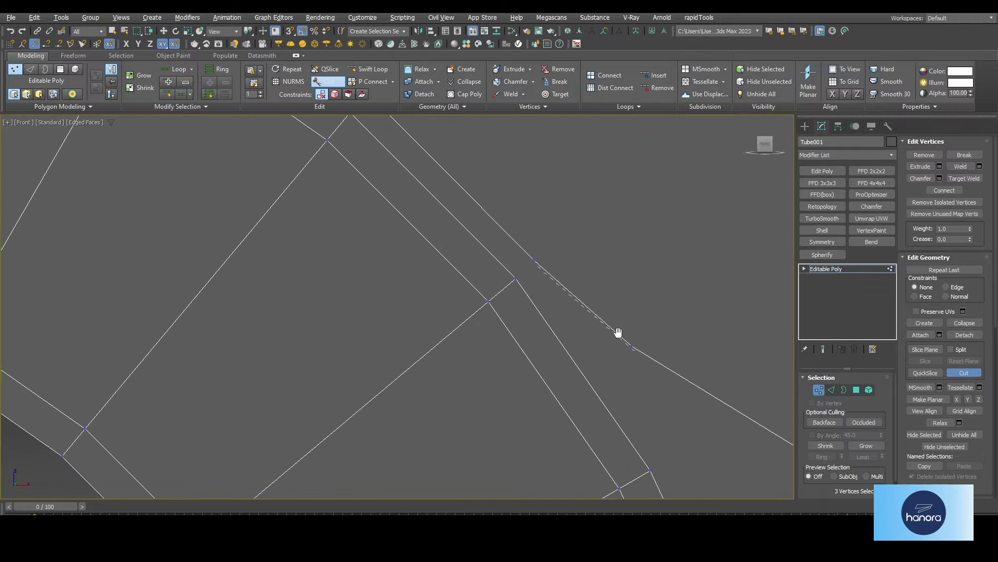
middle_click_drag(617, 330, 465, 156)
scroll(491, 230, "up", 1)
key("p")
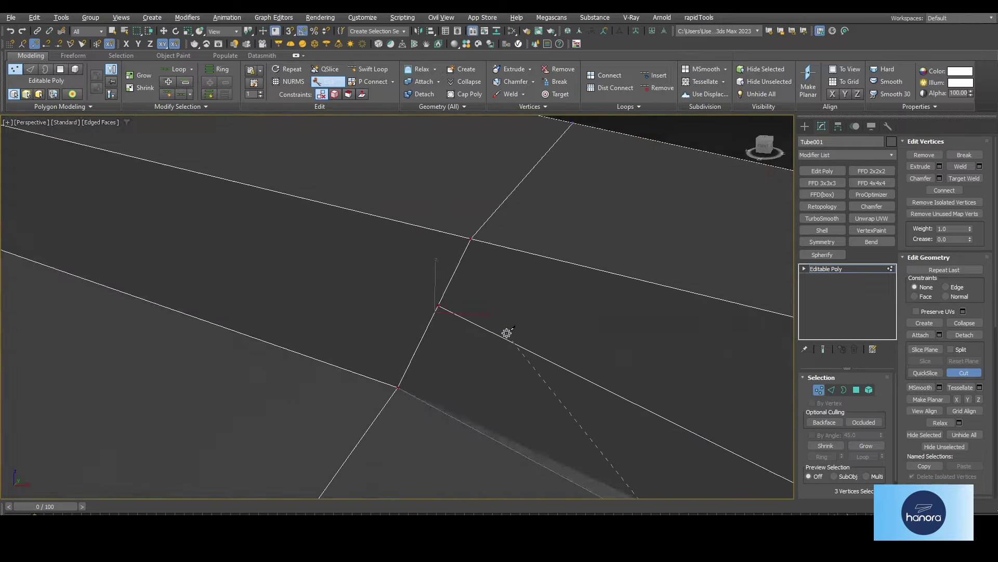
scroll(546, 309, "down", 3)
scroll(586, 312, "up", 3)
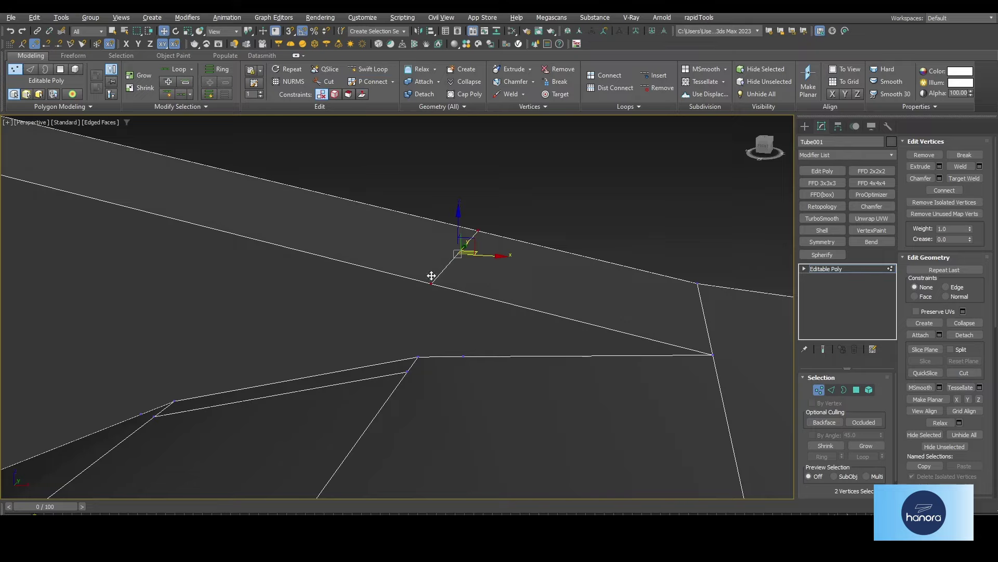
Step: Maximize Front view with Cut active, reframe the junction, then return to Perspective
key("alt+w")
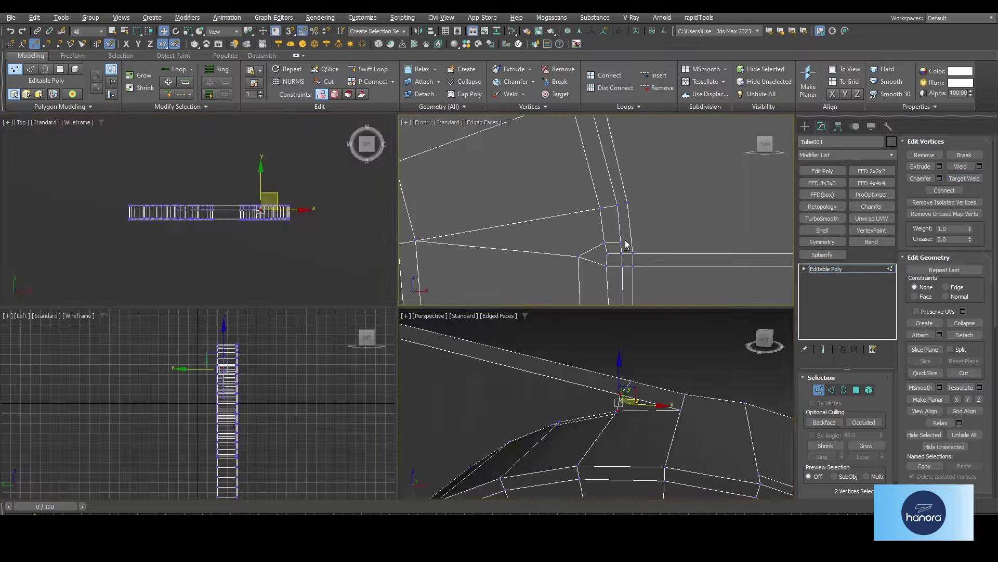
key("f")
key("alt+w")
key("alt+c")
scroll(483, 310, "down", 3)
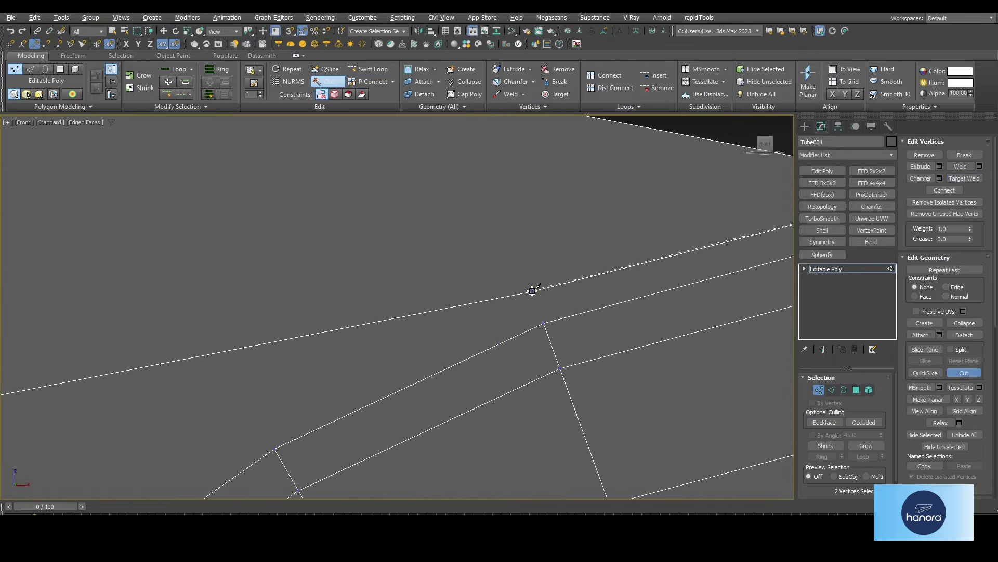
middle_click_drag(451, 270, 432, 236)
scroll(380, 320, "up", 2)
scroll(379, 320, "down", 2)
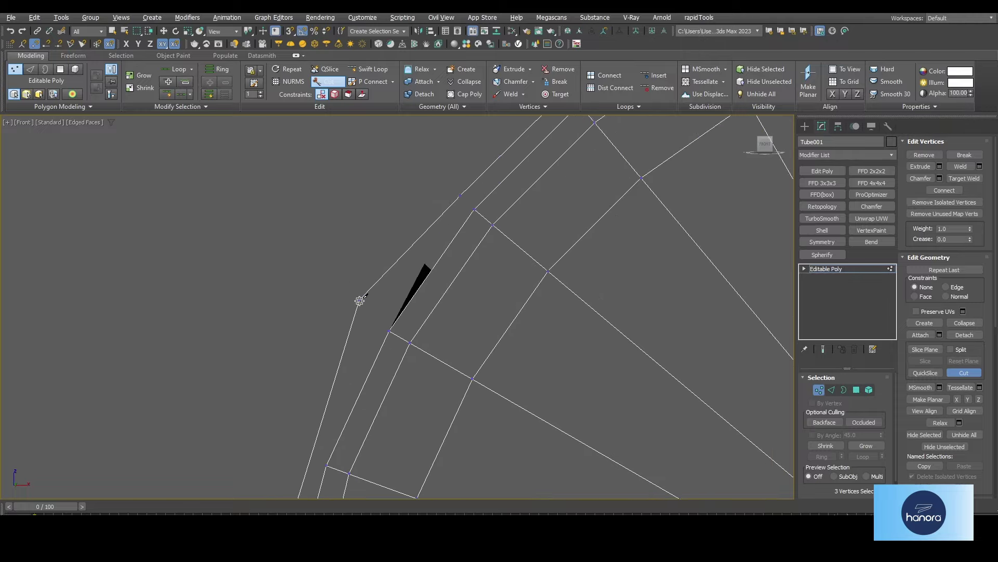
scroll(357, 296, "down", 3)
scroll(350, 361, "up", 2)
key("p")
scroll(481, 352, "up", 5)
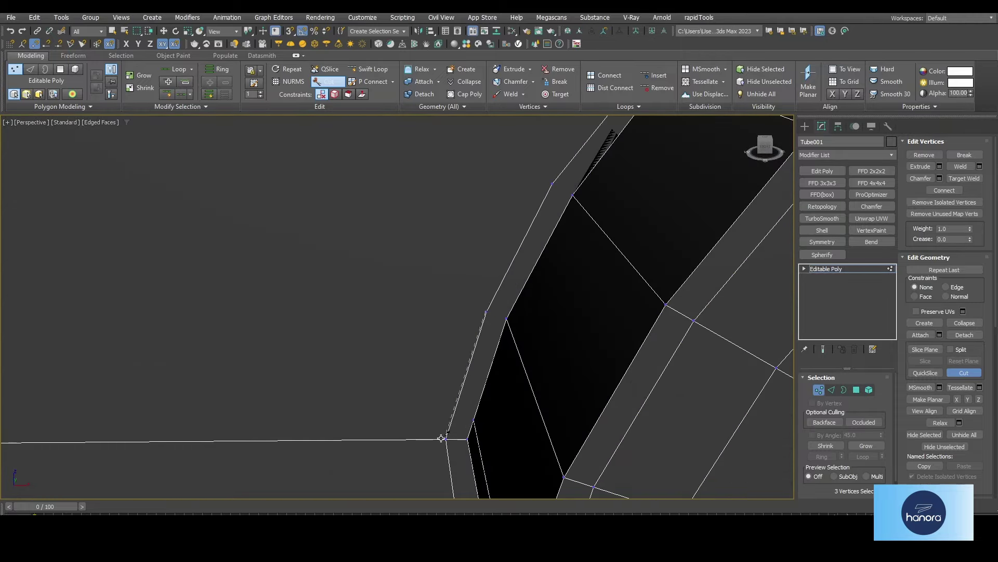
scroll(510, 322, "down", 2)
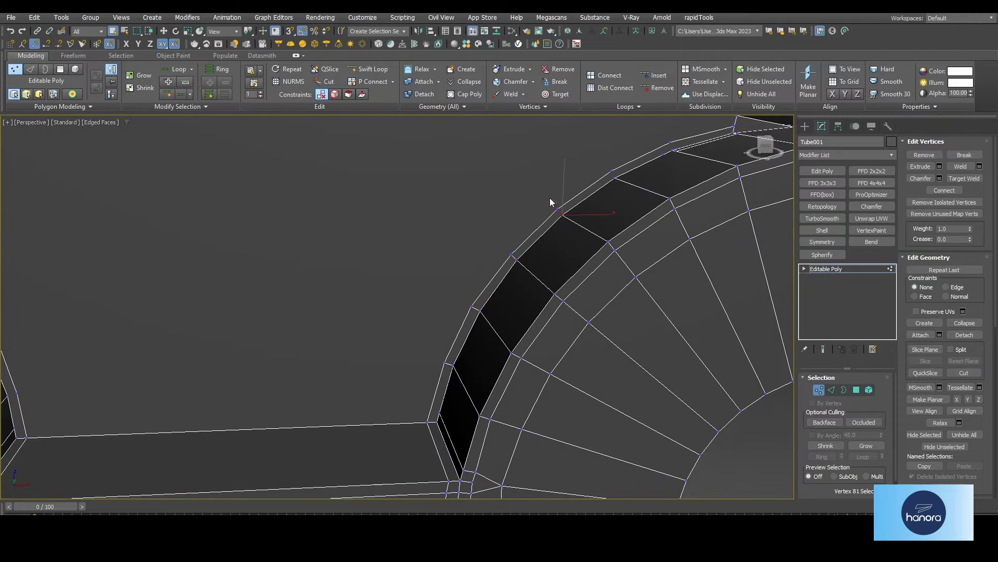
scroll(550, 199, "up", 3)
scroll(583, 250, "up", 3)
scroll(577, 244, "up", 3)
Step: Target-weld the stray vertex at the bar–ring junction onto its neighbour
key("ctrl+shift+w")
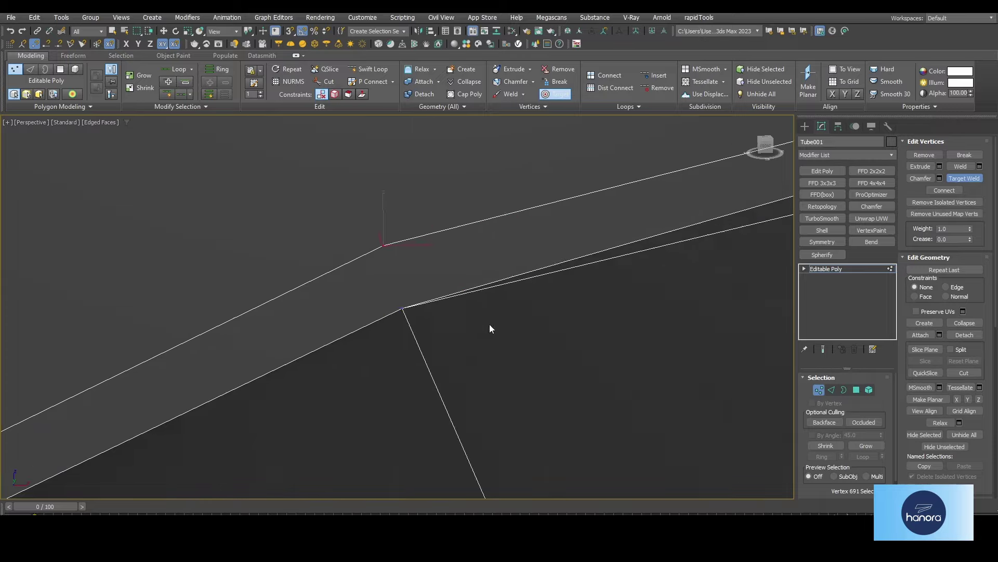
scroll(490, 327, "down", 2)
key("Escape")
scroll(193, 354, "down", 5)
scroll(192, 354, "up", 3)
scroll(420, 419, "up", 3)
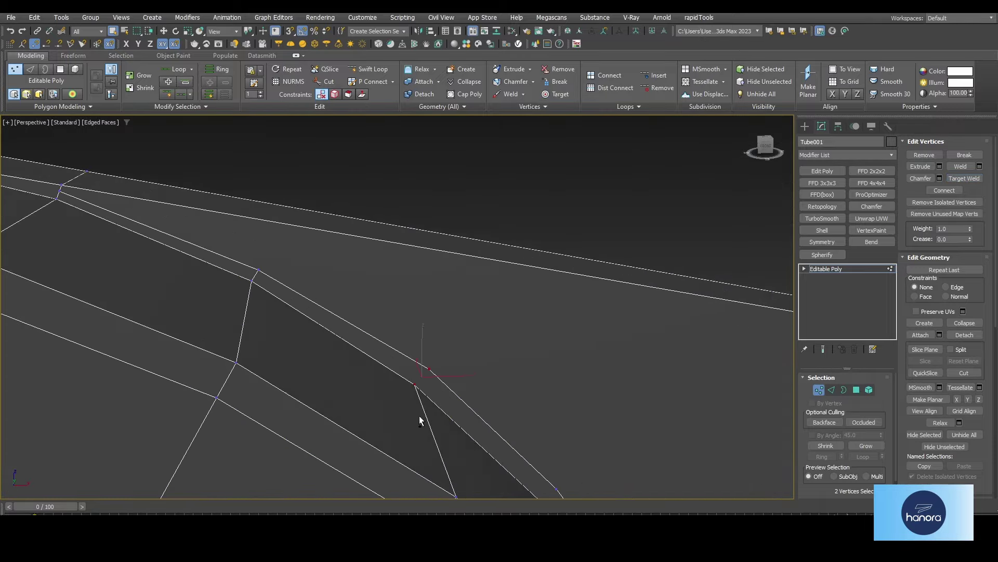
key("w")
mouse_move(419, 416)
middle_mouse_down("alt")
mouse_move(366, 307)
mouse_move(267, 257)
mouse_move(315, 290)
mouse_move(272, 348)
mouse_move(462, 341)
middle_mouse_up("alt")
Step: Cut a new edge starting from the junction vertex and orbit the tube to check it
key("alt+c")
scroll(273, 348, "up", 3)
left_click(263, 341)
scroll(462, 341, "down", 3)
scroll(395, 305, "up", 4)
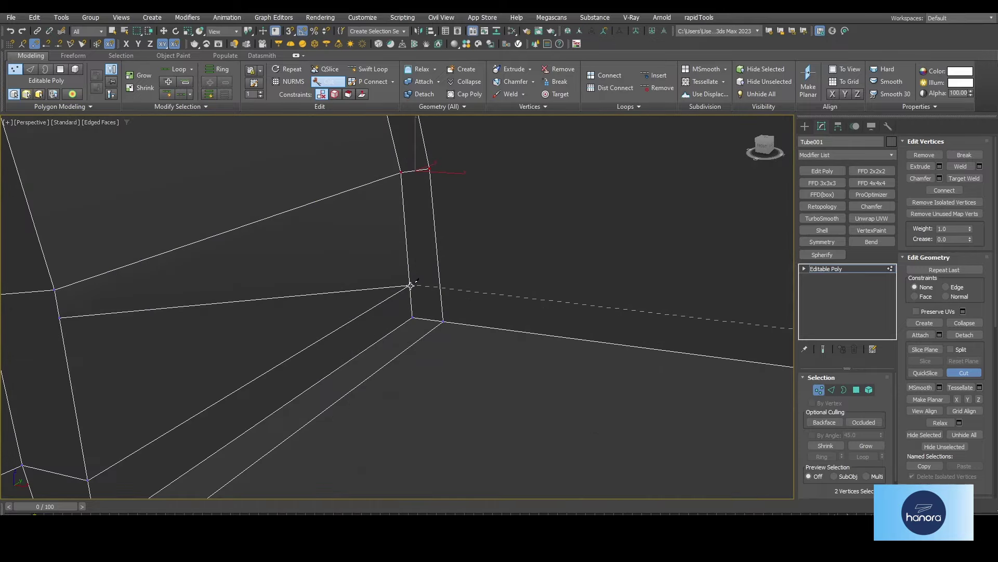
middle_click_drag(442, 283, 564, 260, "alt")
scroll(564, 260, "down", 3)
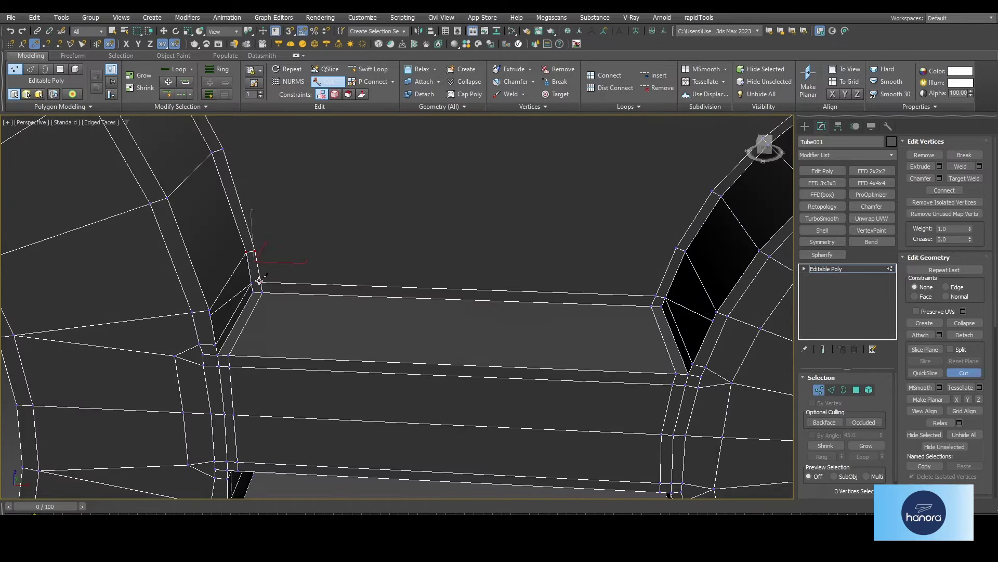
scroll(251, 252, "up", 3)
scroll(374, 225, "down", 3)
scroll(491, 263, "up", 3)
key("f")
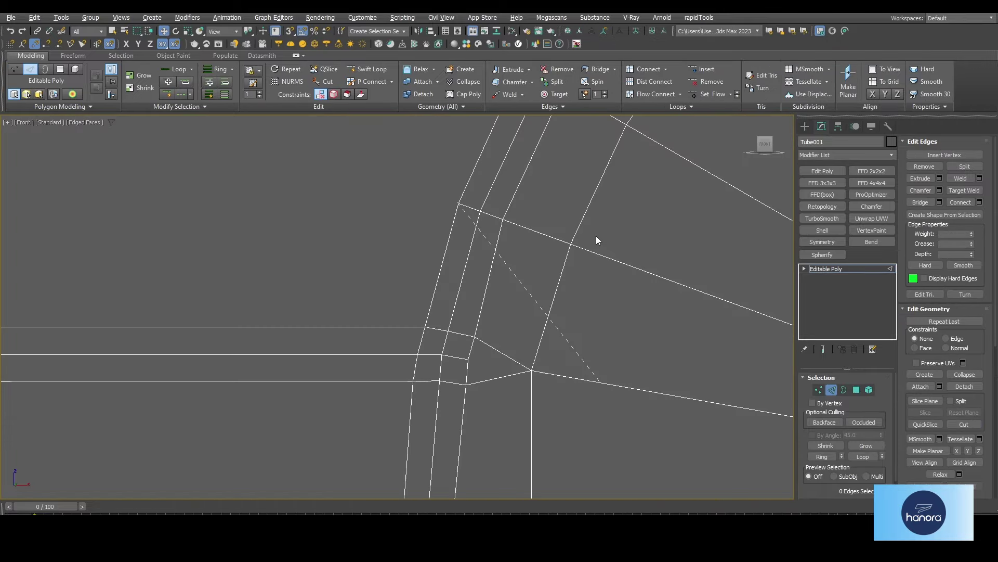
scroll(275, 322, "up", 5)
scroll(394, 291, "down", 3)
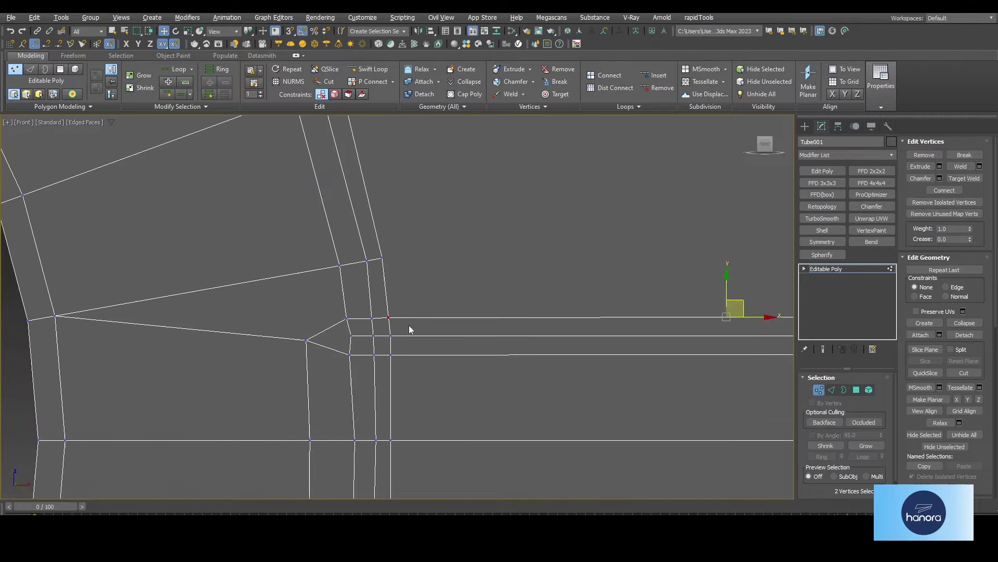
key("p")
mouse_move(408, 325)
middle_mouse_down("alt")
mouse_move(430, 358)
mouse_move(494, 343)
middle_mouse_up("alt")
scroll(529, 327, "up", 5)
scroll(529, 327, "down", 3)
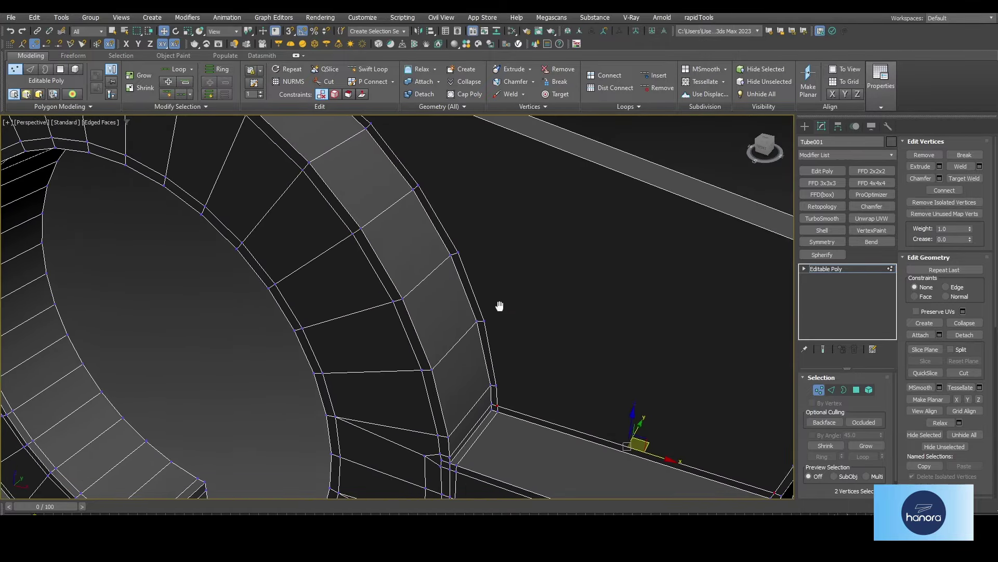
mouse_move(499, 305)
middle_mouse_down("alt")
mouse_move(461, 423)
mouse_move(575, 352)
middle_mouse_up("alt")
scroll(614, 385, "up", 5)
middle_click_drag(614, 381, 598, 355, "alt")
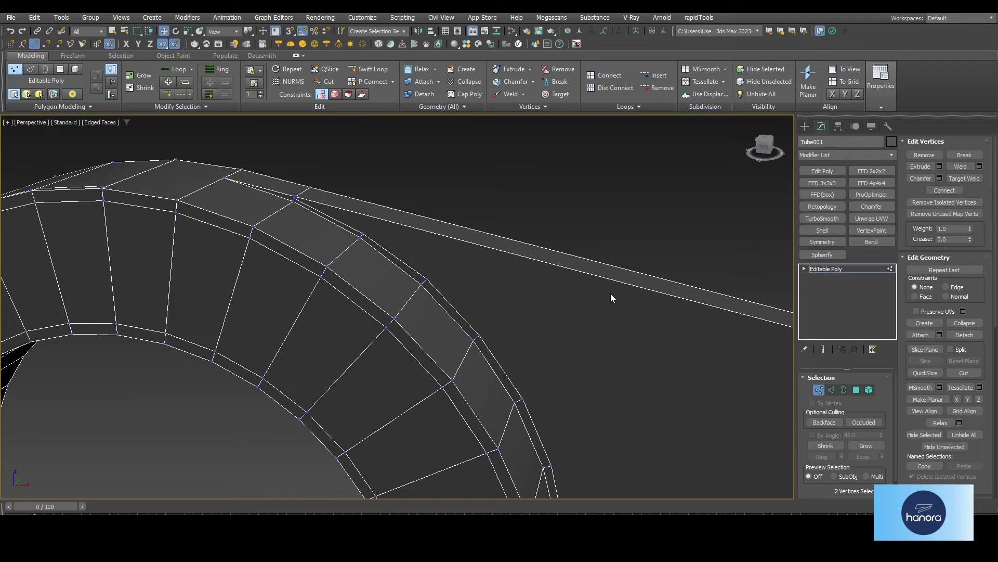
key("f")
scroll(583, 275, "down", 3)
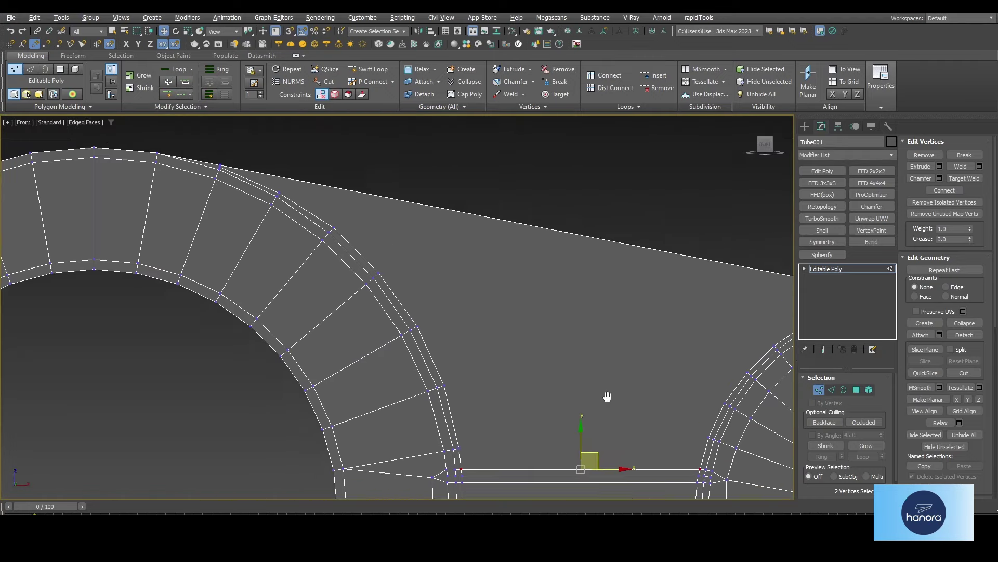
scroll(442, 285, "down", 2)
scroll(448, 271, "up", 5)
key("alt+w")
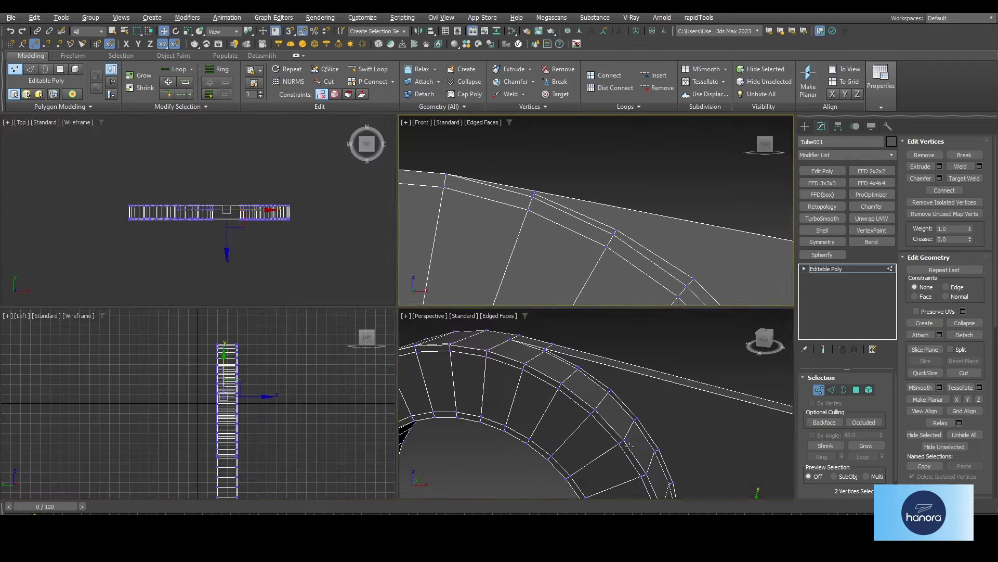
key("alt+w")
scroll(348, 229, "up", 3)
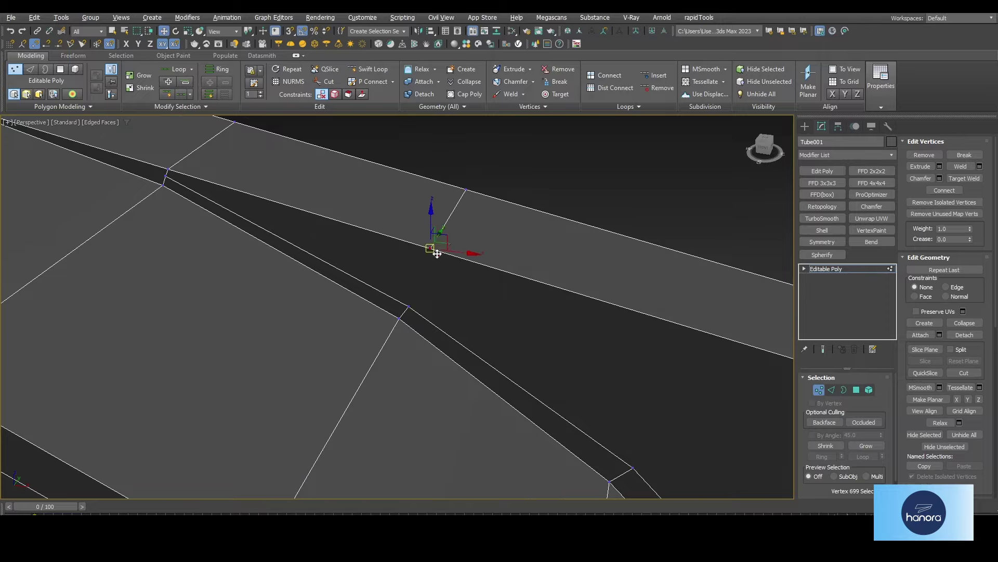
scroll(322, 285, "down", 5)
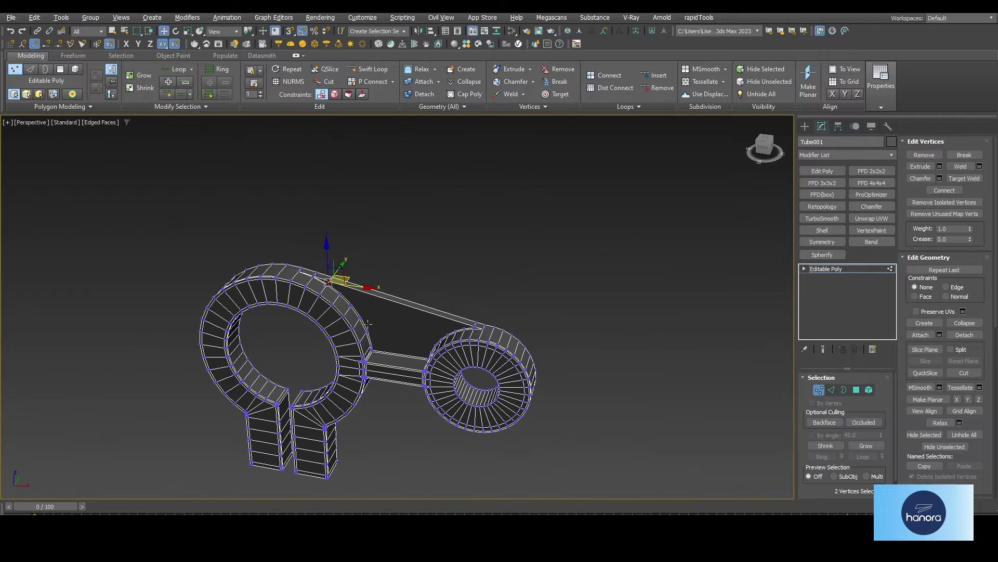
scroll(333, 283, "up", 2)
scroll(468, 317, "up", 3)
scroll(326, 280, "up", 2)
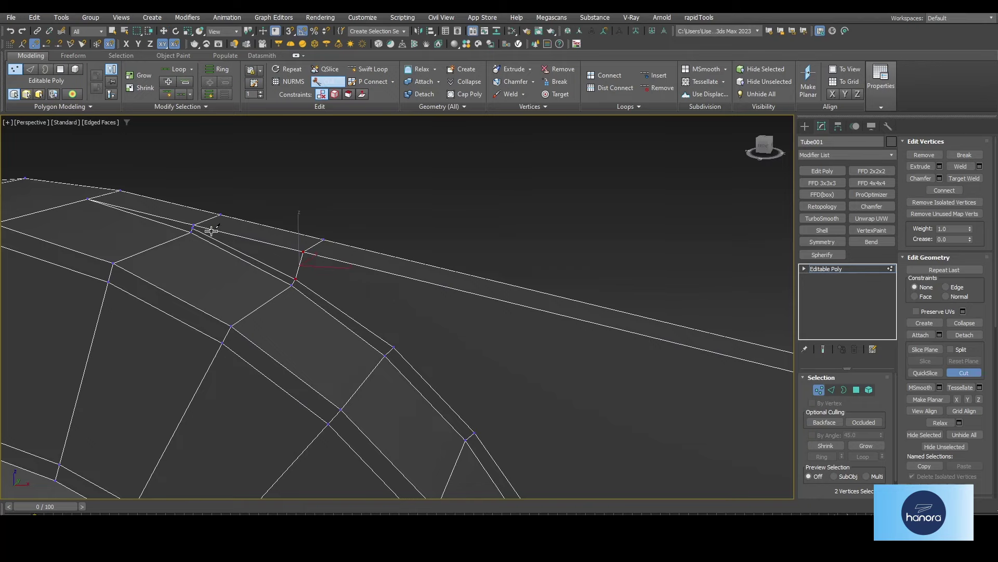
Step: Start cutting new edges where the sloped web meets the ring, orbiting to expose the dark face
key("f")
key("w")
key("alt+c")
scroll(468, 357, "down", 2)
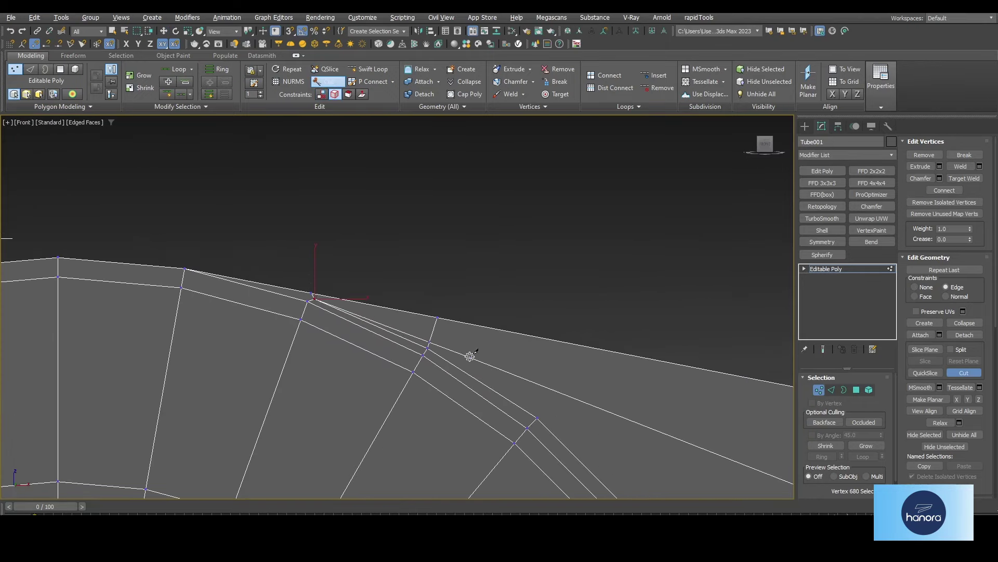
scroll(520, 369, "up", 2)
scroll(325, 302, "down", 2)
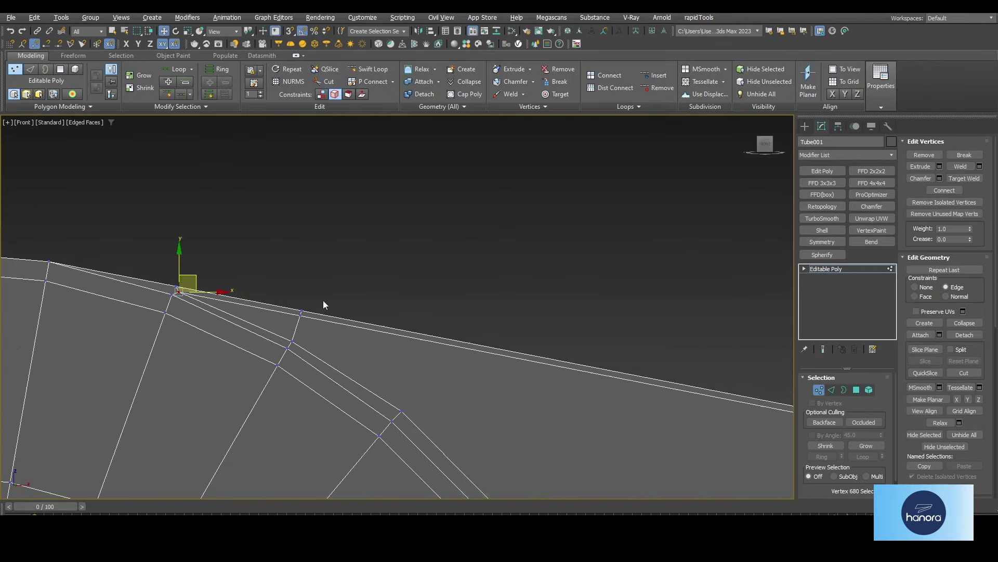
scroll(312, 333, "up", 2)
scroll(299, 364, "up", 1)
scroll(259, 304, "up", 1)
scroll(394, 341, "down", 1)
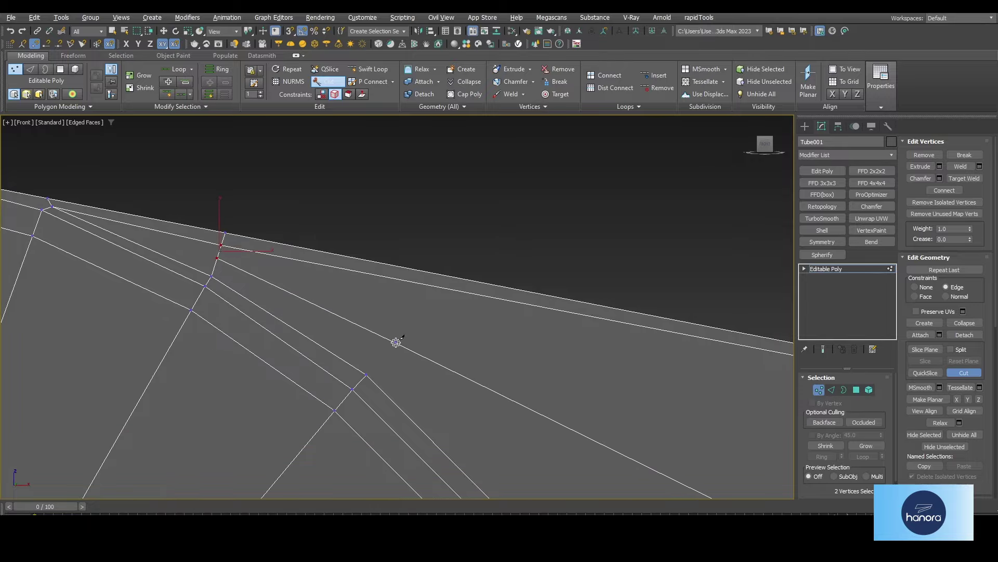
scroll(437, 283, "down", 2)
scroll(497, 351, "up", 2)
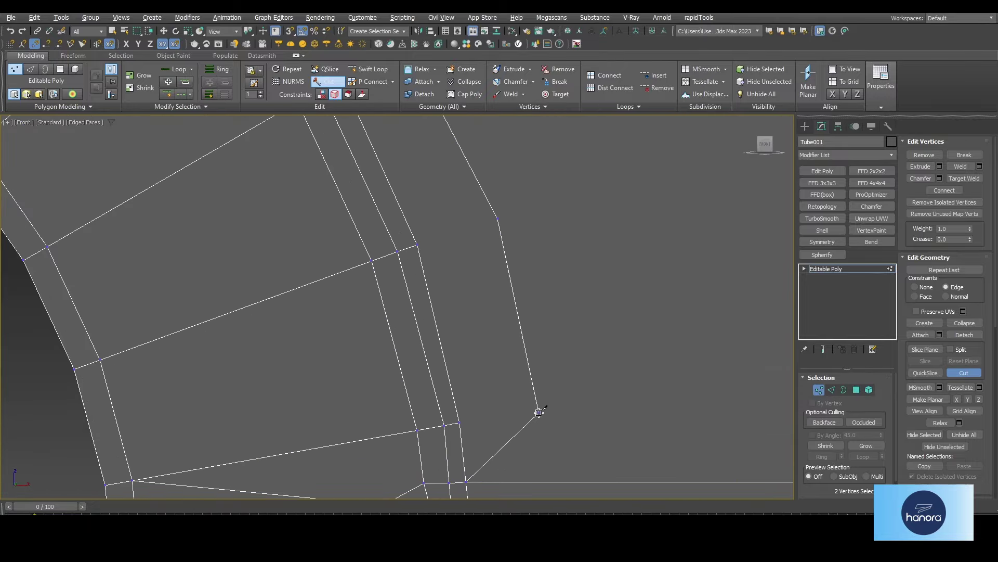
key("p")
scroll(245, 76, "up", 4)
scroll(519, 357, "up", 1)
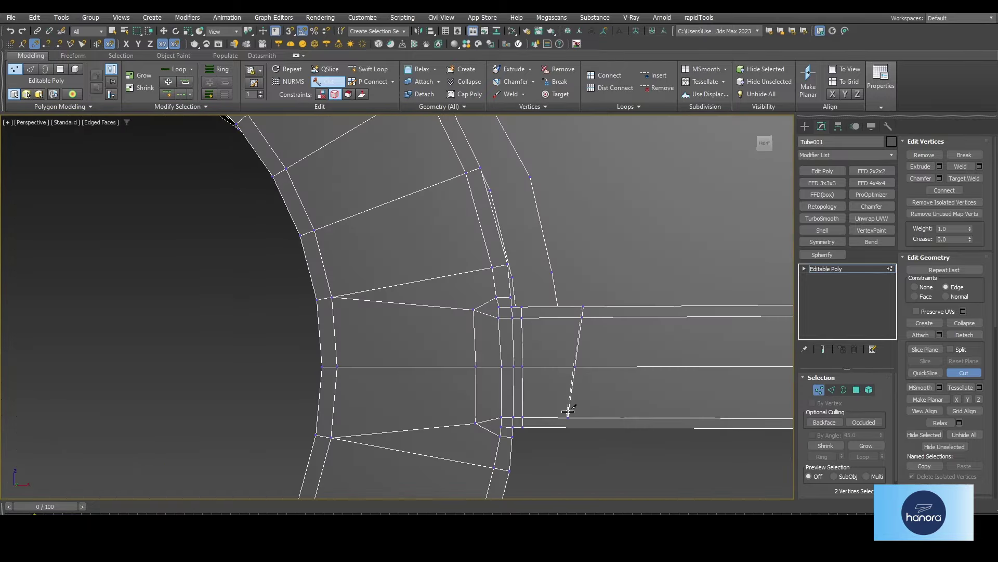
middle_click_drag(519, 356, 644, 301, "alt")
scroll(483, 319, "up", 2)
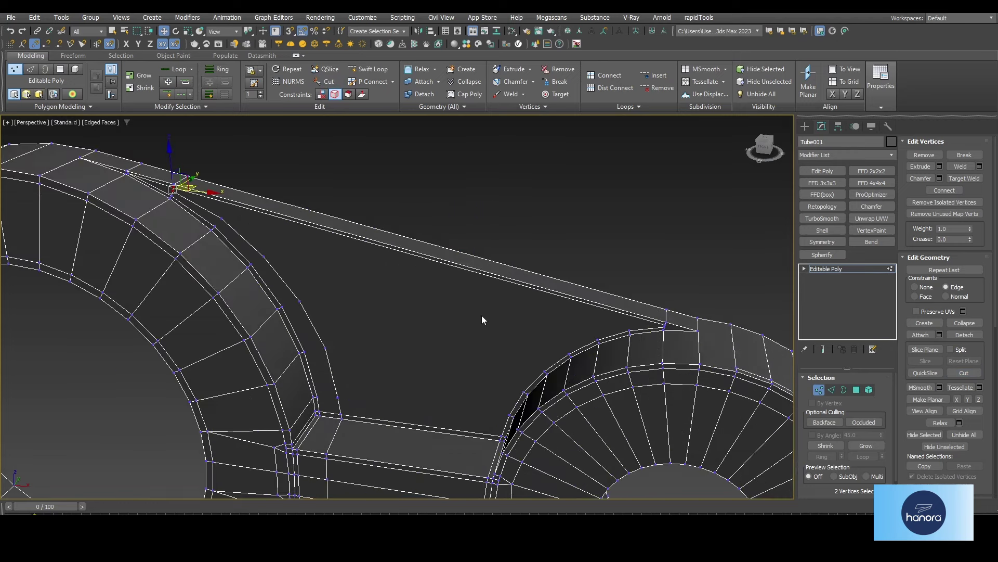
scroll(441, 334, "up", 2)
scroll(441, 334, "up", 2)
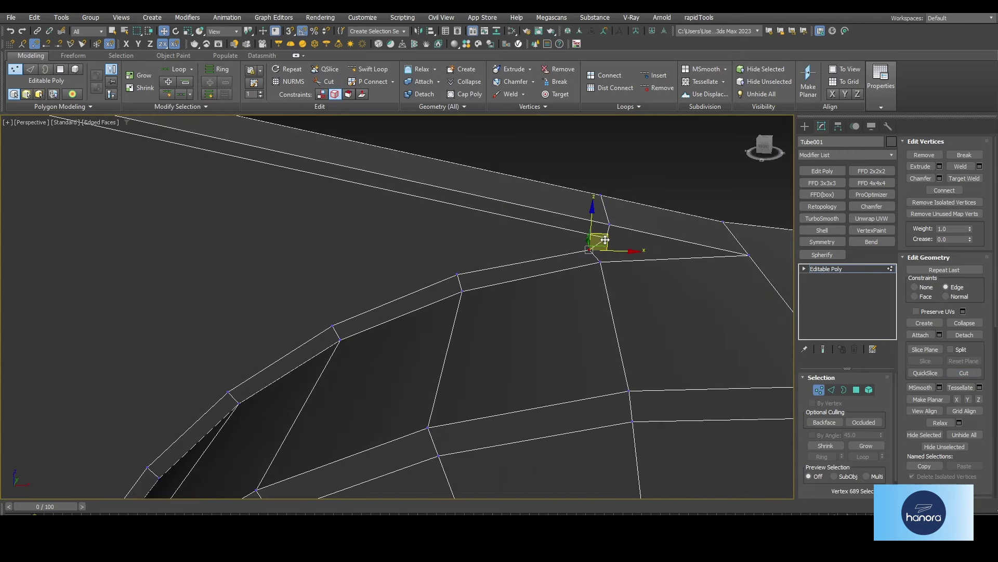
Step: Weld the stray vertex onto its neighbour and select the top-edge vertices in Front view
left_click(589, 253)
key("w")
key("f")
scroll(577, 230, "up", 2)
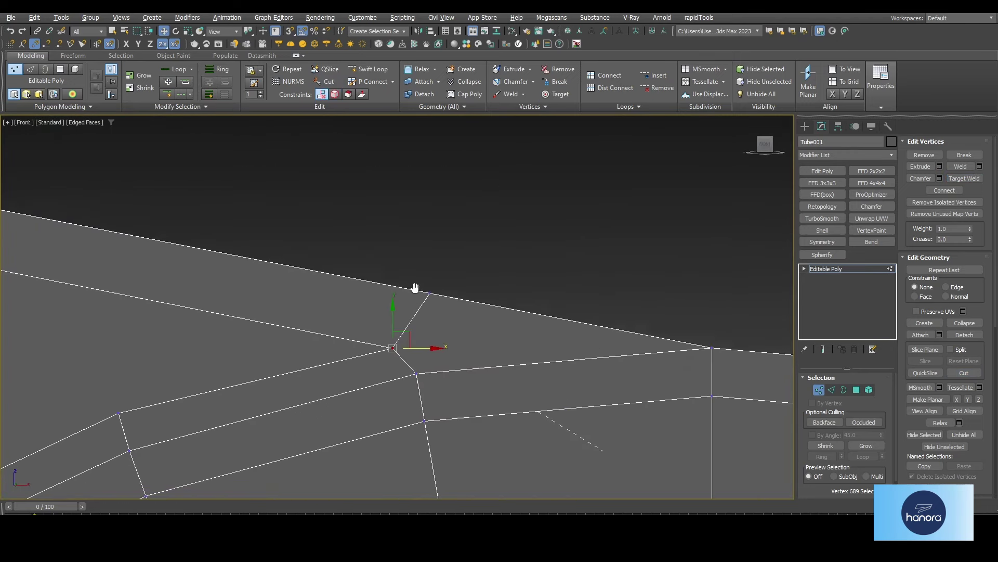
scroll(479, 292, "up", 2)
scroll(431, 283, "down", 2)
left_click_drag(418, 276, 463, 249)
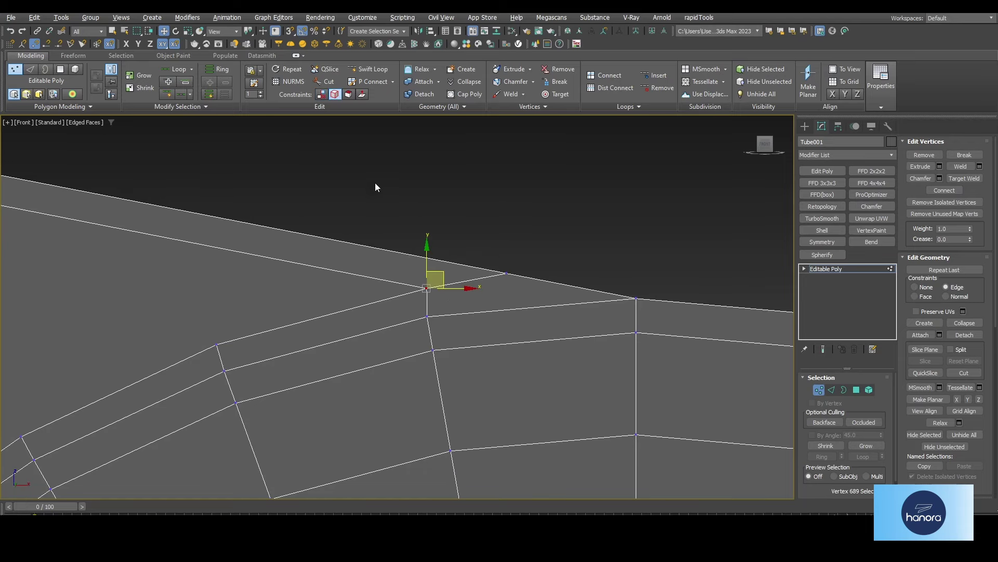
Step: Cut more edges splitting the narrow strips at the ring junction
key("p")
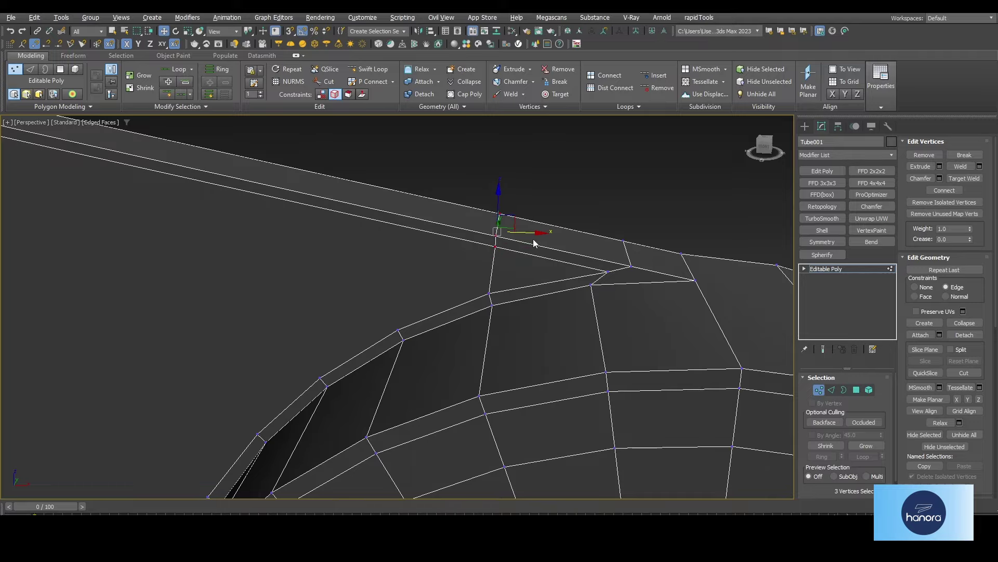
key("f")
key("alt+c")
scroll(441, 234, "up", 3)
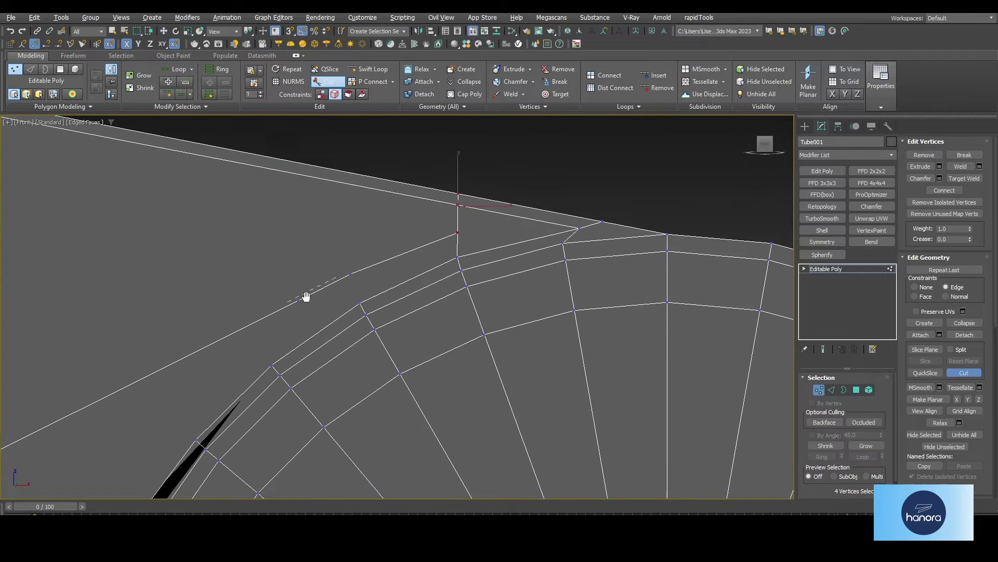
scroll(312, 288, "up", 2)
scroll(244, 390, "down", 2)
key("p")
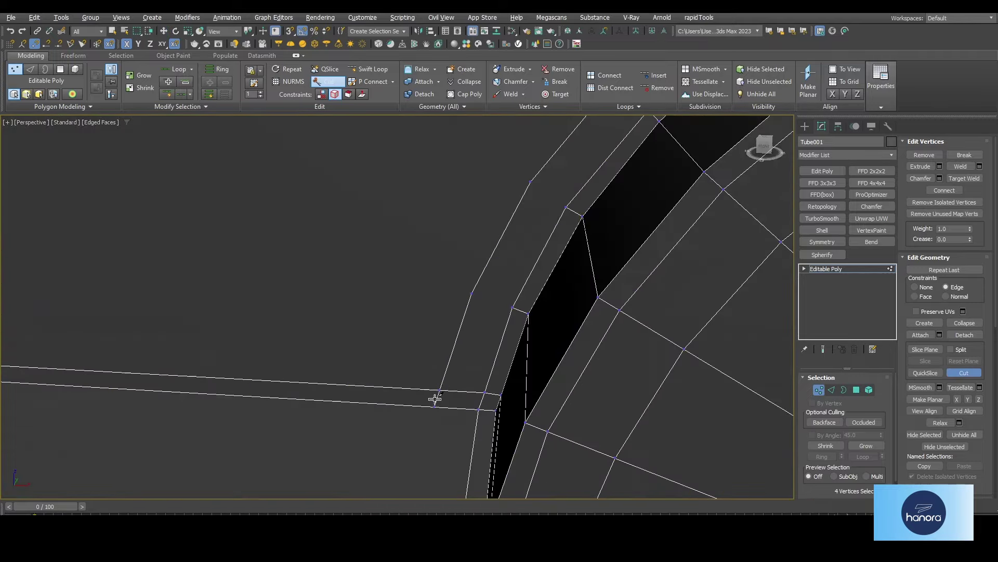
scroll(436, 389, "down", 3)
mouse_move(452, 372)
middle_mouse_down("alt")
mouse_move(474, 319)
mouse_move(502, 364)
middle_mouse_up("alt")
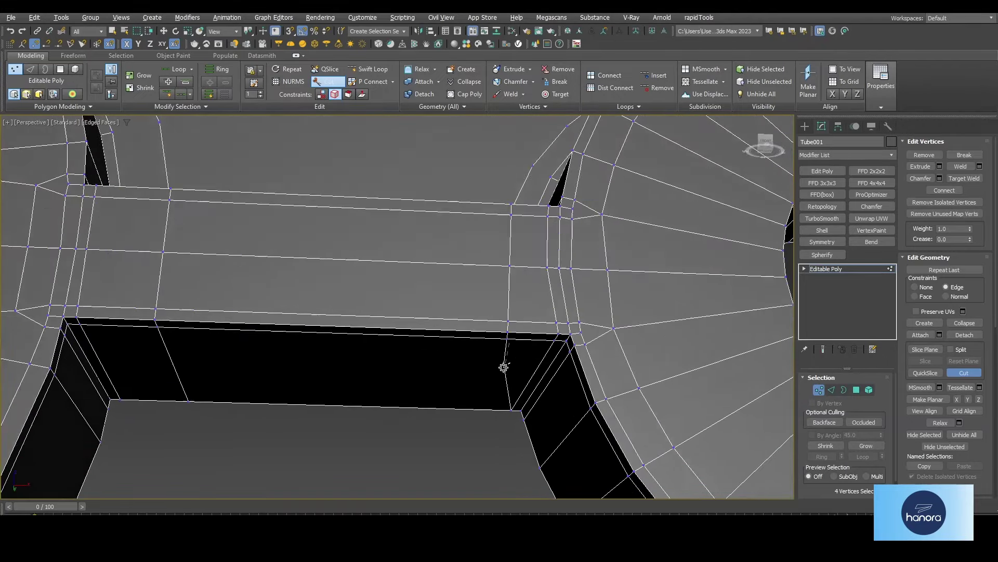
scroll(491, 268, "up", 3)
right_click(491, 268)
scroll(491, 268, "down", 3)
middle_click_drag(491, 268, 523, 301, "alt")
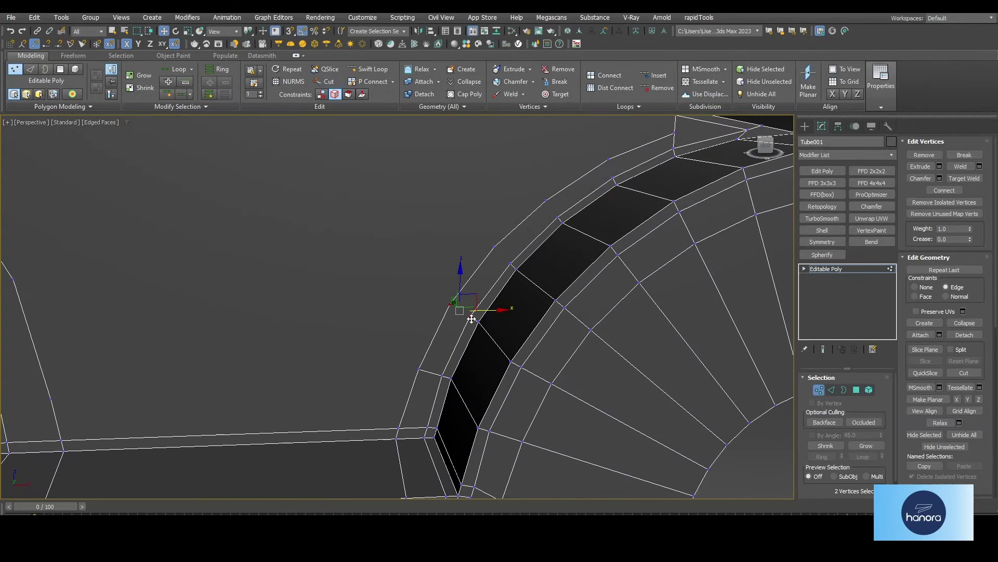
middle_click_drag(472, 319, 458, 289, "alt")
scroll(537, 246, "up", 2)
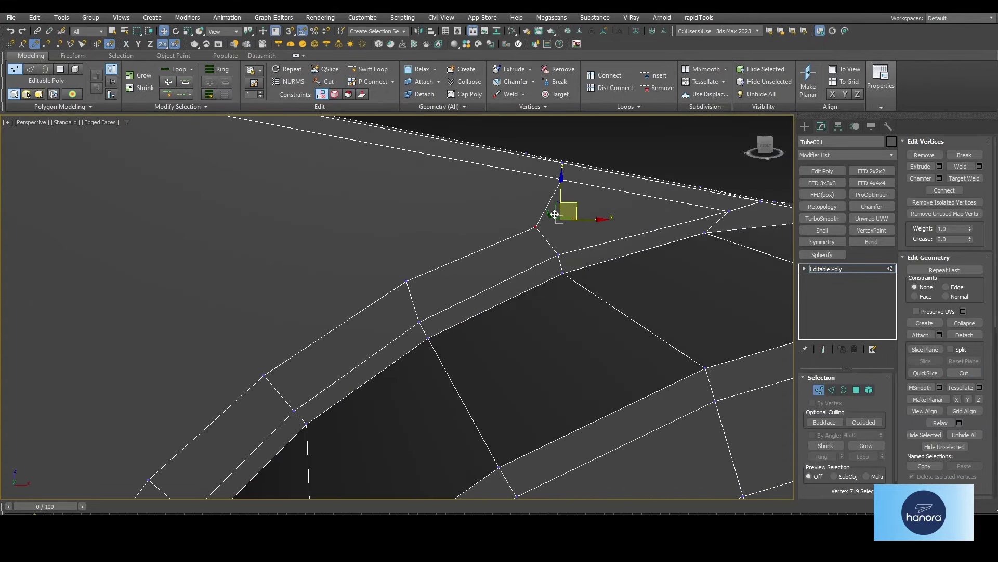
scroll(555, 214, "down", 3)
scroll(306, 268, "up", 3)
Step: Select the two vertices on the tube and top edge needing the next fix
left_click(306, 268, "ctrl")
scroll(403, 223, "up", 2)
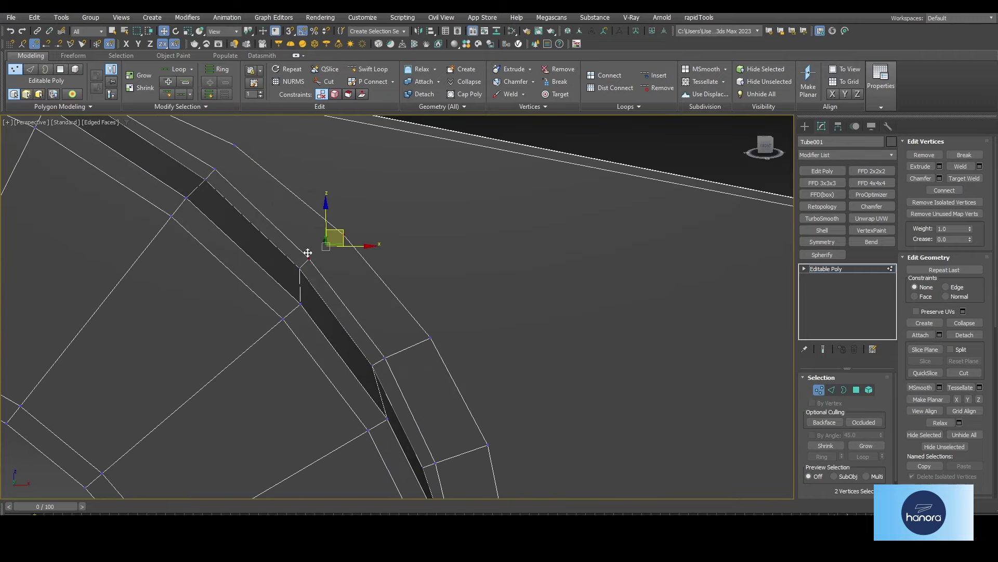
scroll(312, 260, "down", 3)
scroll(325, 367, "up", 3)
left_click(325, 367)
left_click_drag(540, 332, 582, 358)
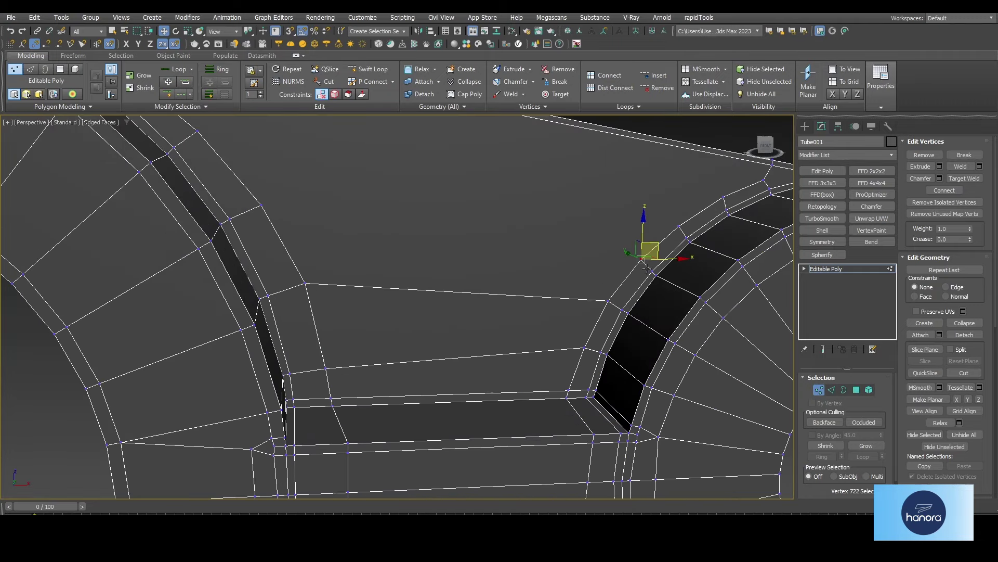
scroll(646, 268, "down", 3)
left_click_drag(75, 228, 91, 213, "ctrl")
middle_click_drag(448, 314, 528, 324)
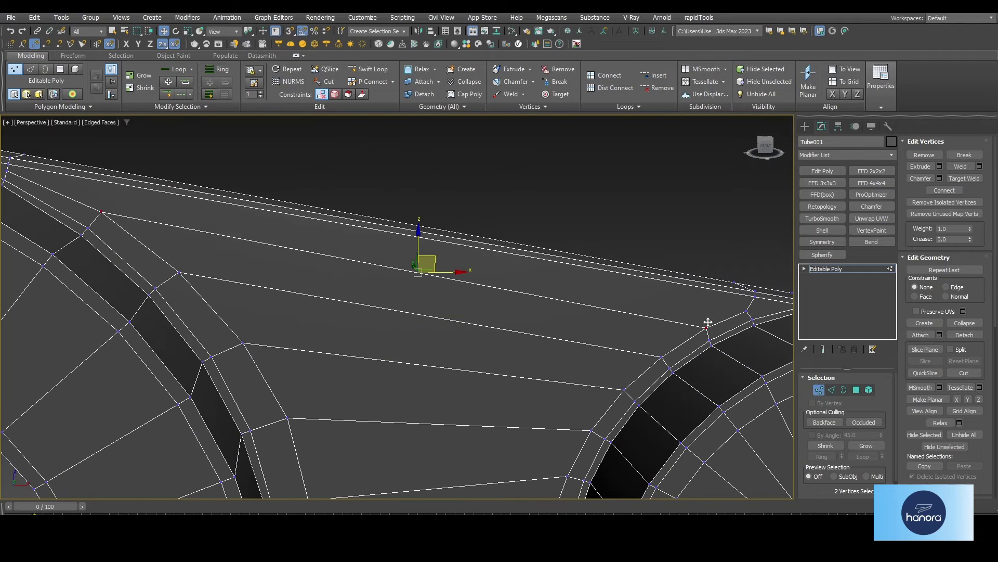
Step: Level the sloped edge by moving its left and right end vertices in Front view
scroll(708, 323, "up", 3)
key("alt+shift+w")
left_click(584, 401, "ctrl")
key("f")
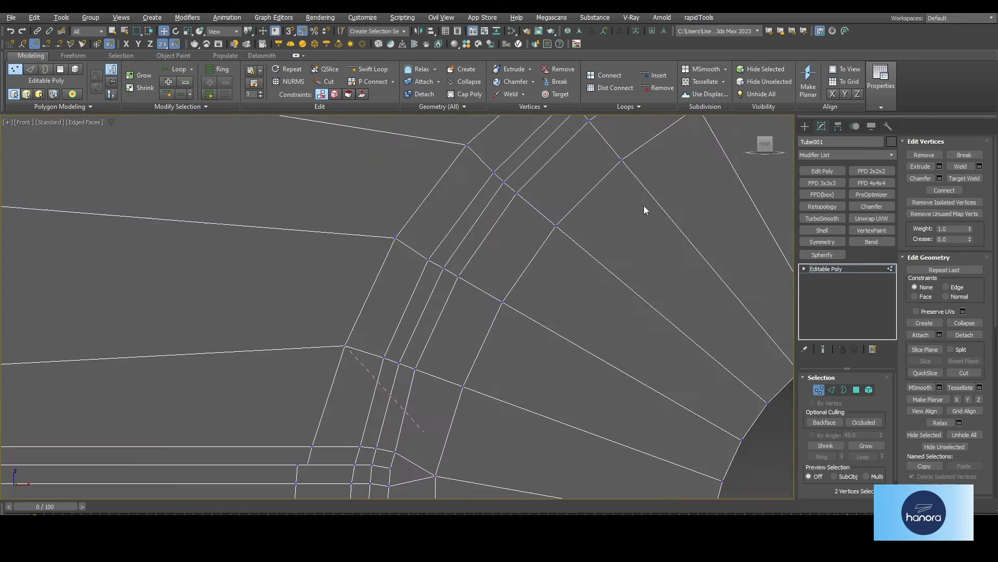
left_click_drag(593, 356, 593, 346)
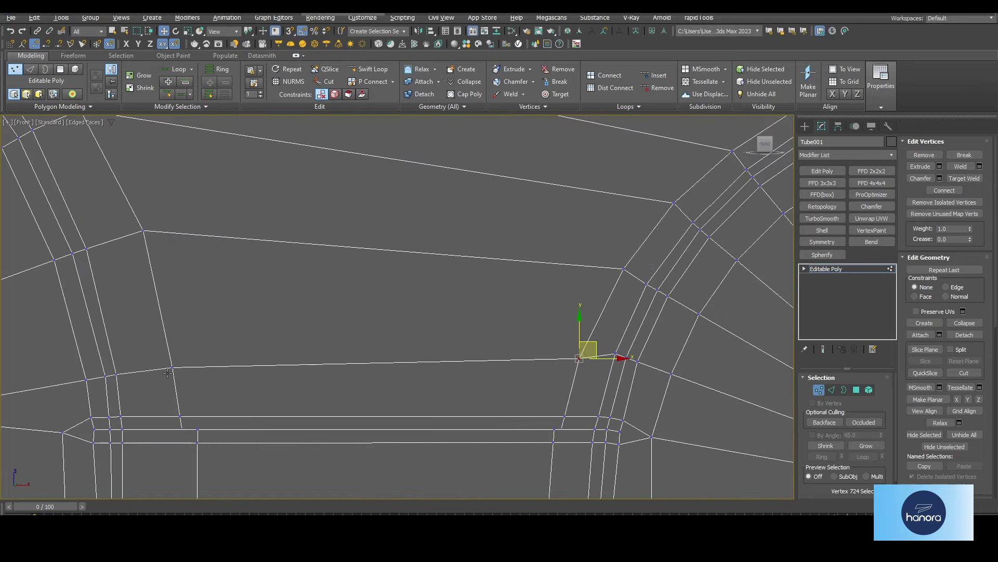
left_click_drag(182, 352, 183, 344)
left_click_drag(144, 230, 146, 243)
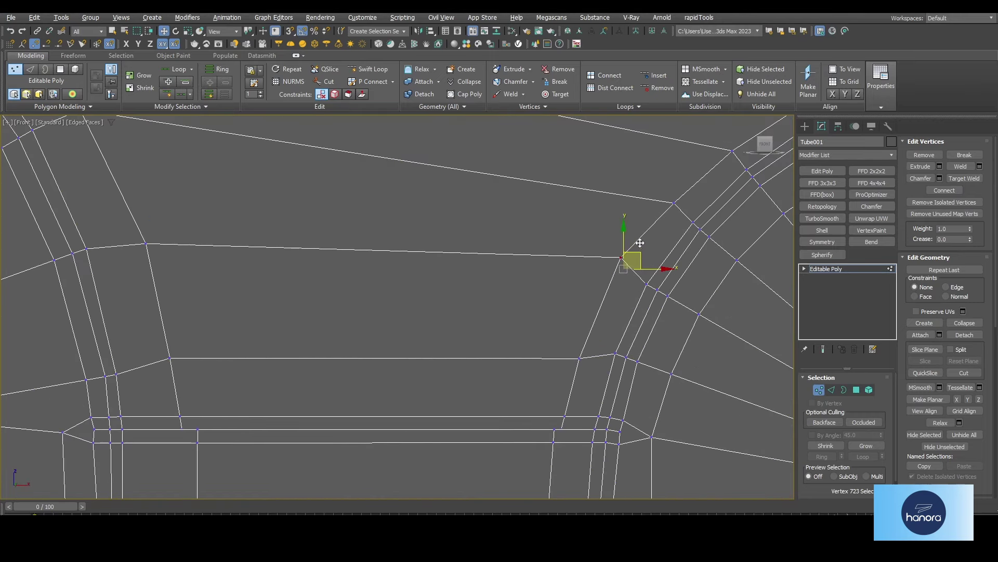
left_click_drag(624, 269, 621, 243)
middle_click_drag(547, 314, 547, 338)
left_click(621, 269, "ctrl")
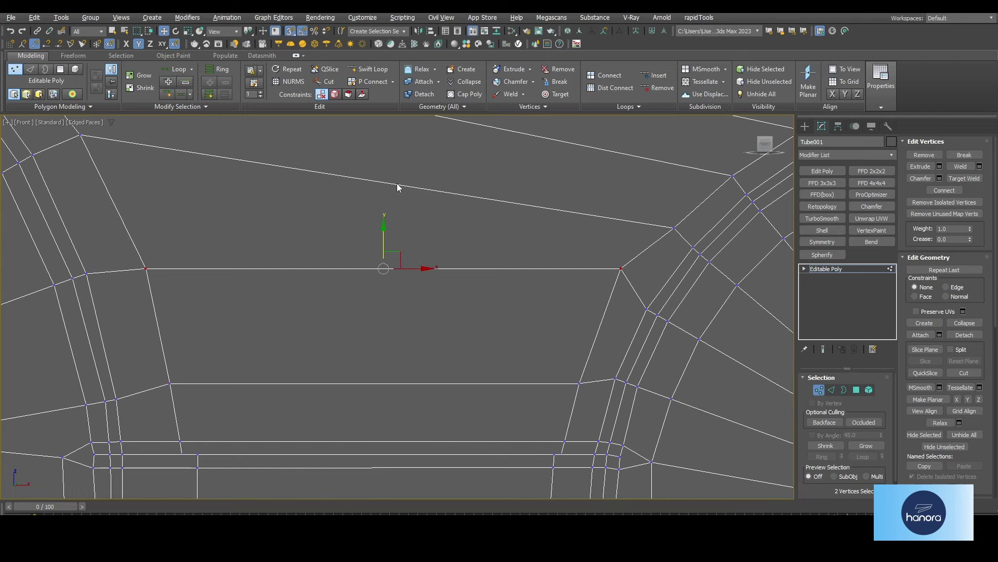
Step: With Edge constraint on, slide both vertices down and select the horizontal edge's end vertex
key("shift+x")
left_click_drag(389, 260, 379, 248)
middle_click_drag(470, 280, 471, 359)
left_click(675, 305)
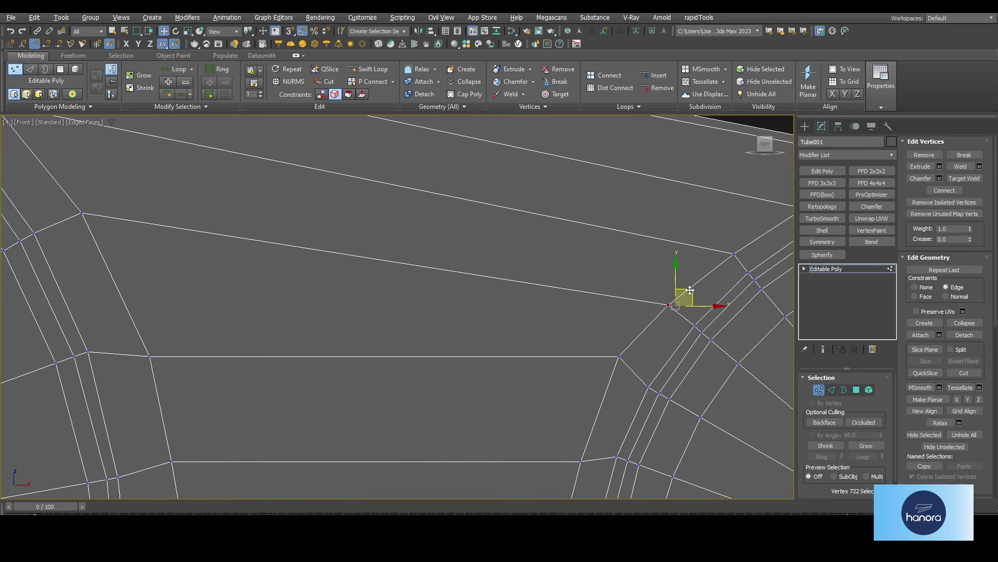
left_click(619, 356)
middle_click_drag(619, 357, 609, 364)
scroll(276, 332, "down", 1)
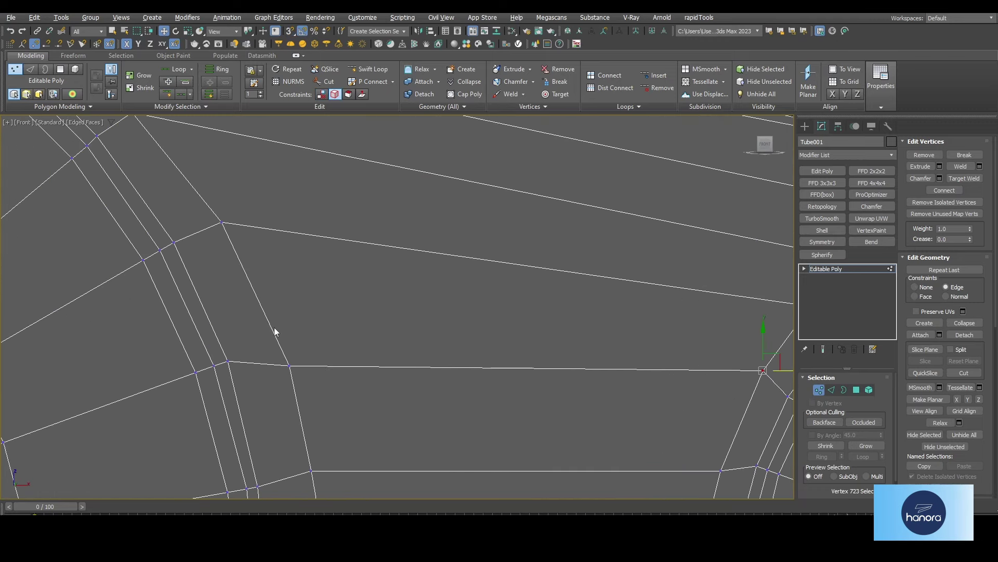
middle_click_drag(276, 332, 591, 414)
Step: Select an edge ring across the arm and apply Connect
key("2")
scroll(435, 416, "down", 3)
left_click(390, 330, "shift")
key("ctrl+shift+e")
Step: Commit the 6-segment Connect and use Selection > Non-Quads to find the three non-quad polygons
left_click_drag(406, 319, 406, 313)
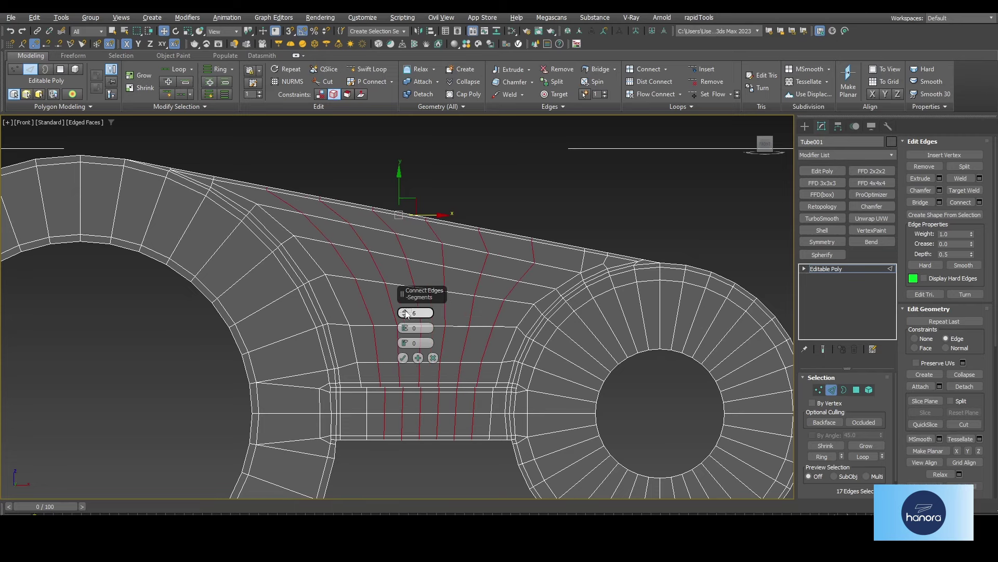
left_click(403, 358)
scroll(403, 358, "up", 3)
key("p")
key("4")
left_click(120, 55)
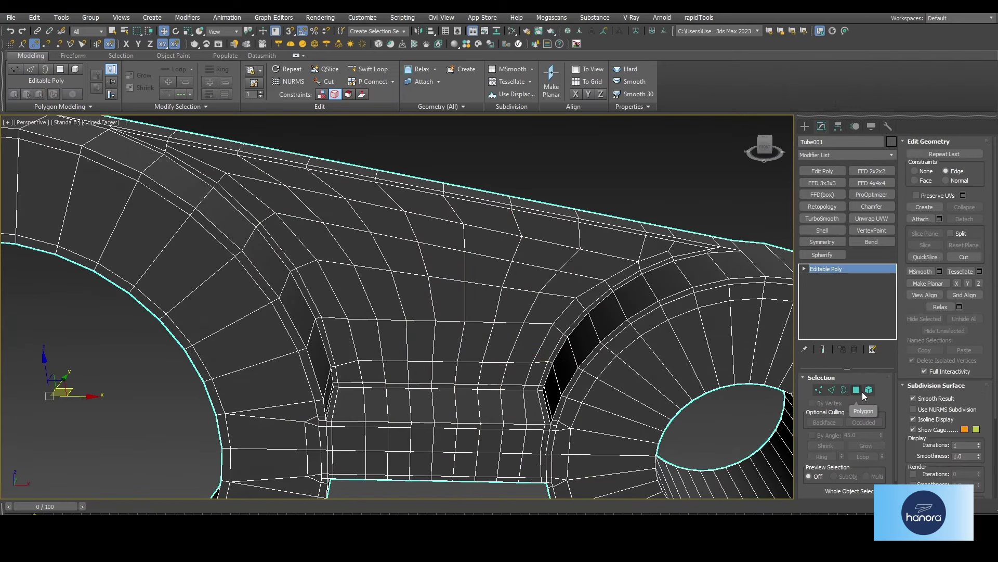
left_click(36, 95)
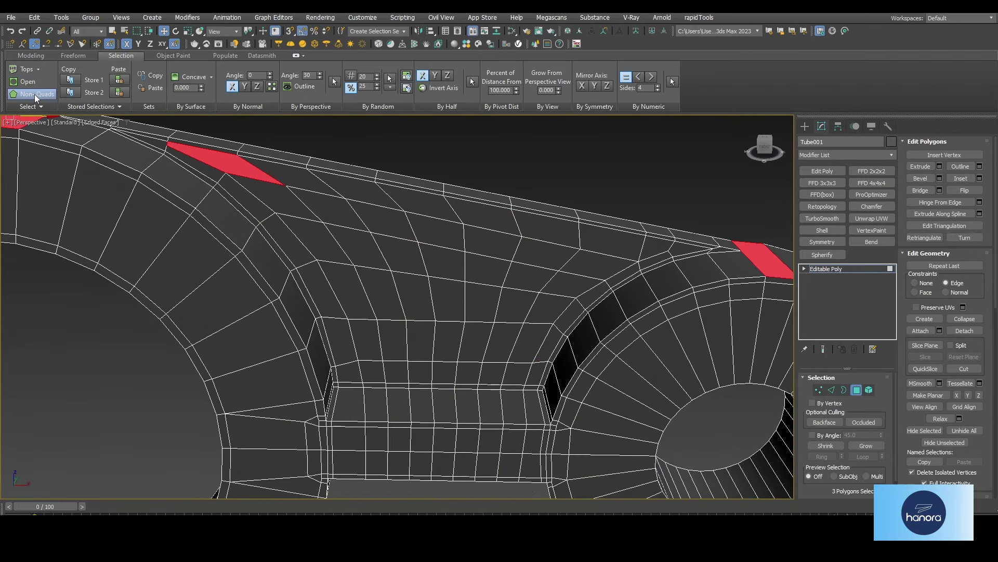
left_click(860, 389)
Step: Select the vertices across the tube section around a non-quad face
scroll(261, 216, "up", 5)
key("1")
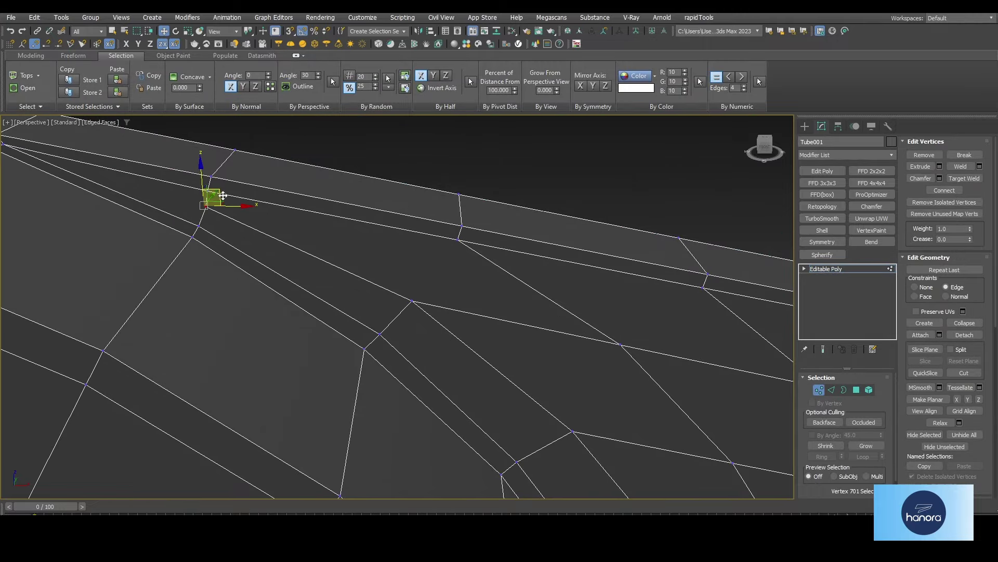
scroll(438, 247, "up", 2)
scroll(463, 218, "up", 2)
scroll(436, 292, "down", 5)
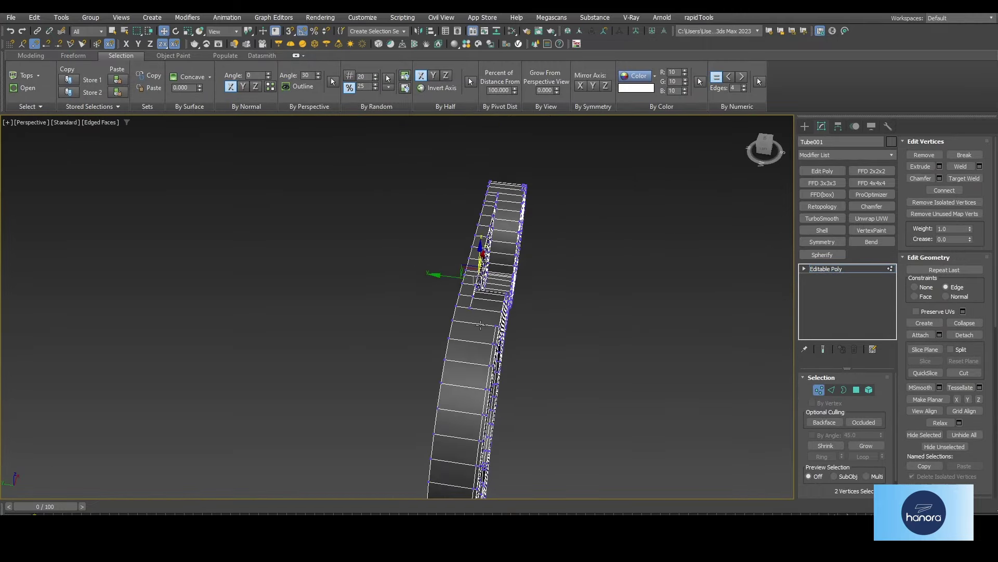
middle_click_drag(436, 292, 447, 312, "alt")
Step: Select the two problem vertices and a group of 30 vertices, checking from Top view
key("t")
scroll(485, 374, "up", 3)
key("p")
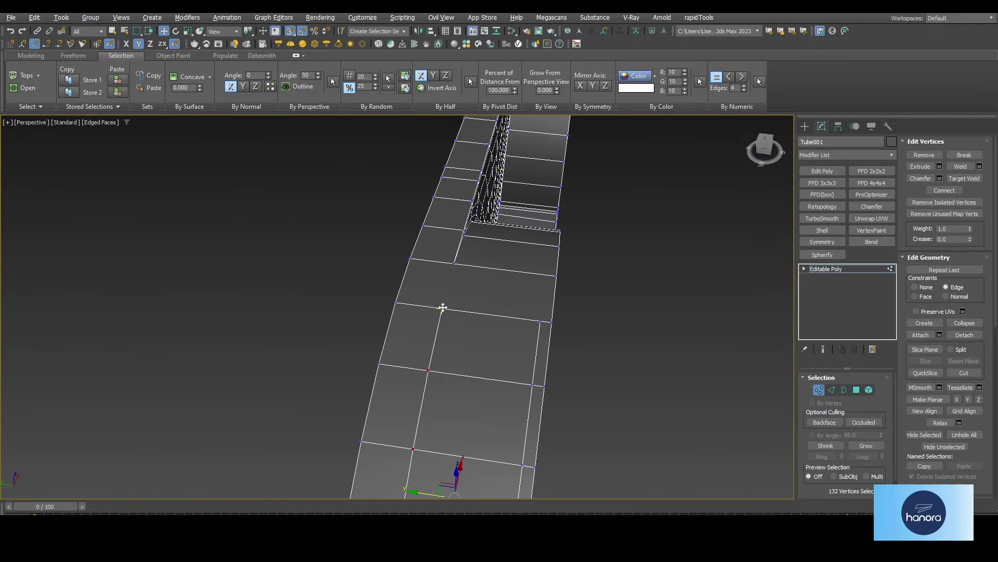
scroll(557, 314, "down", 5)
scroll(557, 314, "up", 5)
left_click(486, 295)
scroll(611, 340, "up", 2)
left_click_drag(611, 341, 275, 395)
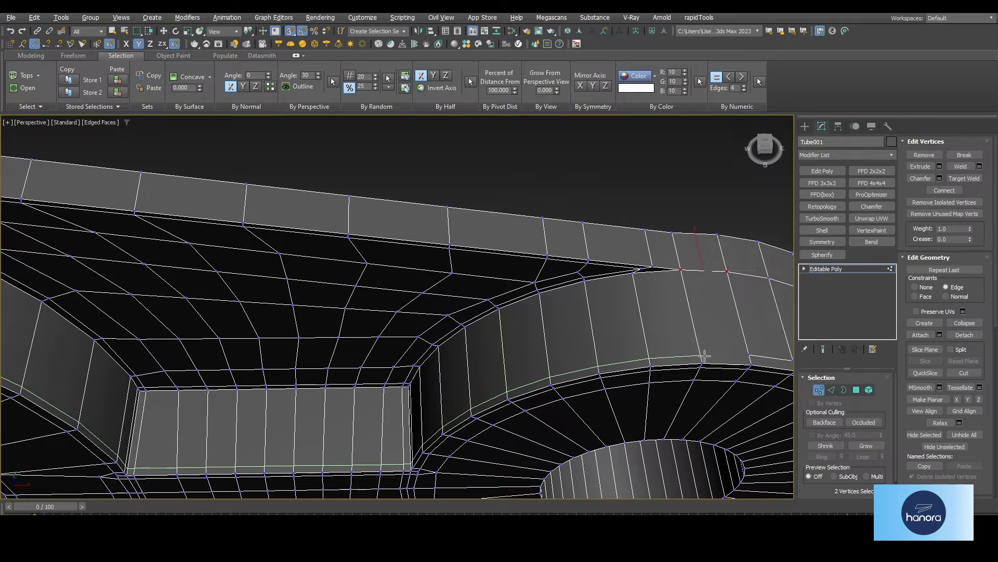
key("t")
scroll(284, 349, "up", 3)
middle_click_drag(353, 362, 504, 348)
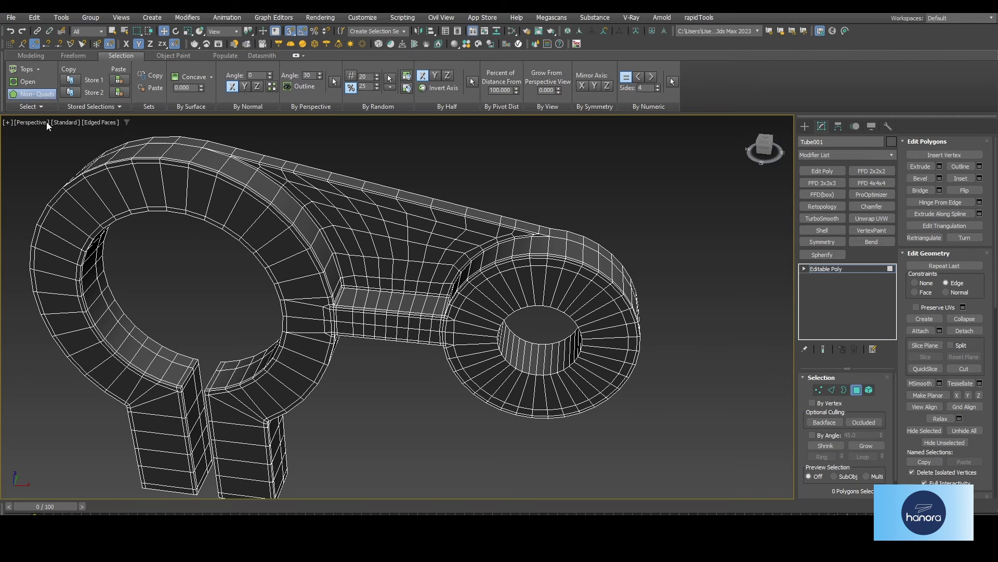
Step: Add TurboSmooth to the link with 3 iterations and Isoline Display on
middle_click_drag(347, 254, 346, 250)
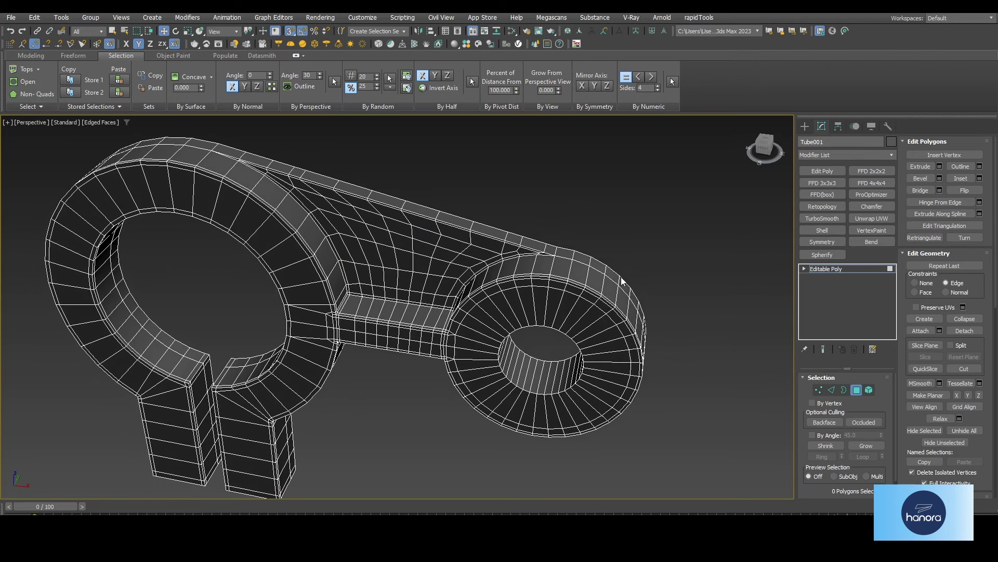
left_click(857, 390)
left_click(822, 218)
middle_click_drag(550, 312, 550, 303)
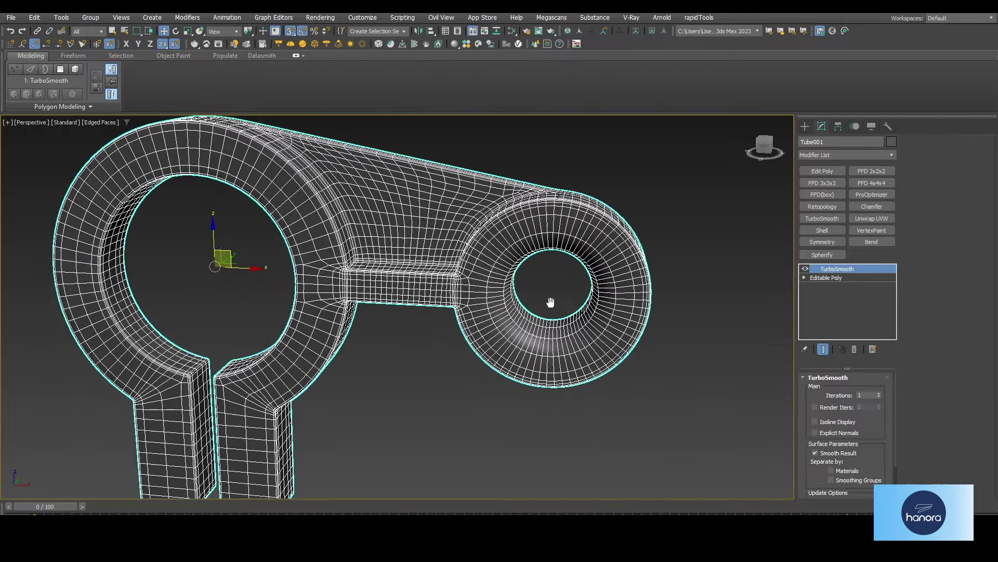
left_click(831, 424)
left_click(879, 394)
left_click(879, 393)
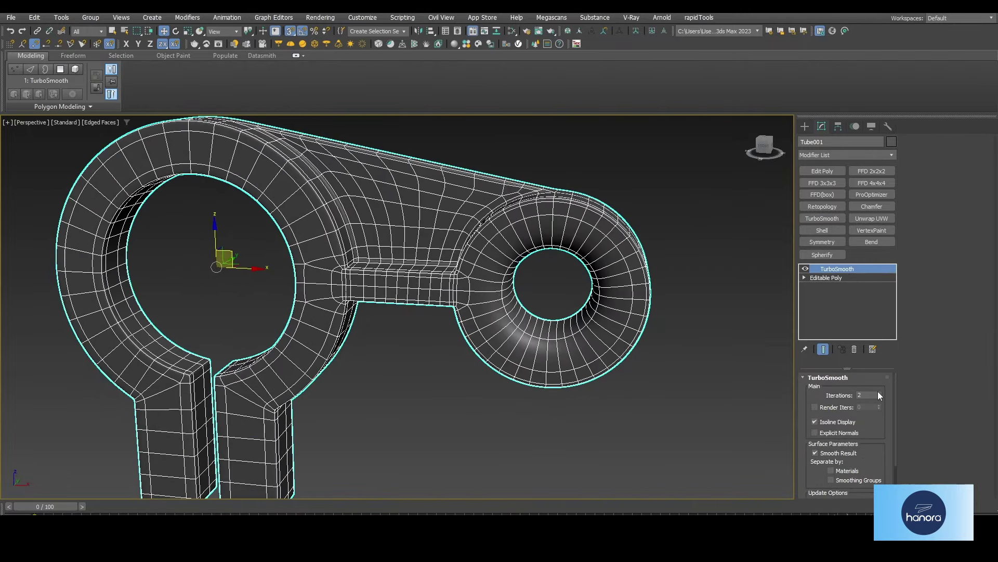
middle_click_drag(617, 346, 509, 341, "alt")
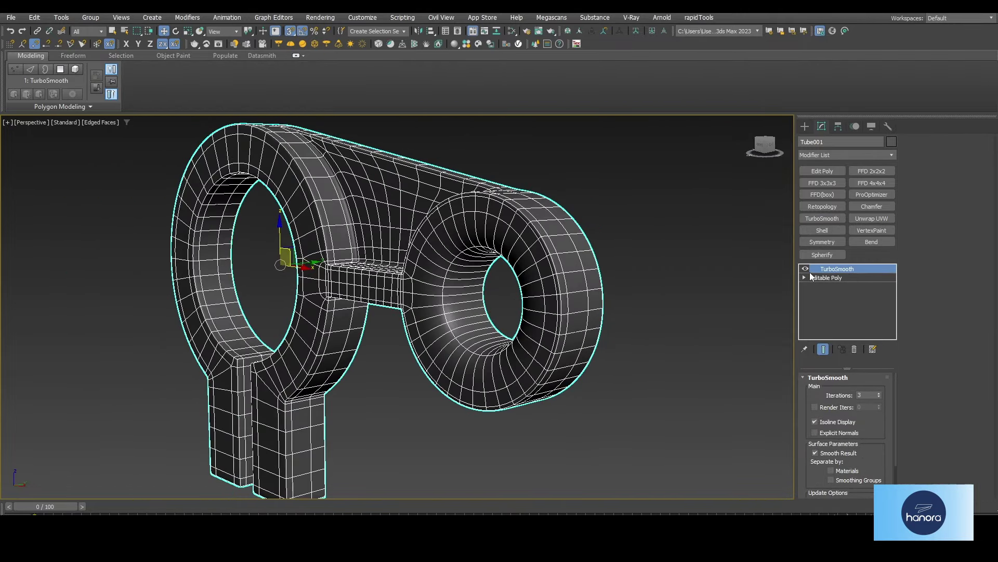
Step: Toggle TurboSmooth off and return to the Editable Poly base mesh
left_click(806, 269)
middle_click_drag(575, 340, 583, 363, "alt")
scroll(582, 364, "up", 5)
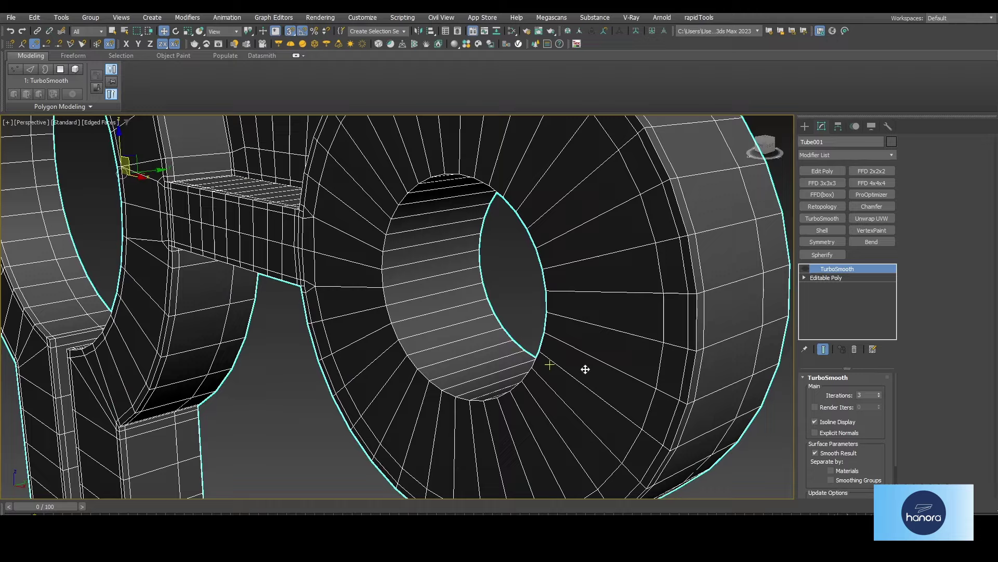
left_click(837, 281)
middle_click_drag(392, 352, 398, 360)
Step: Select and adjust the edge loops around the ring hole
key("2")
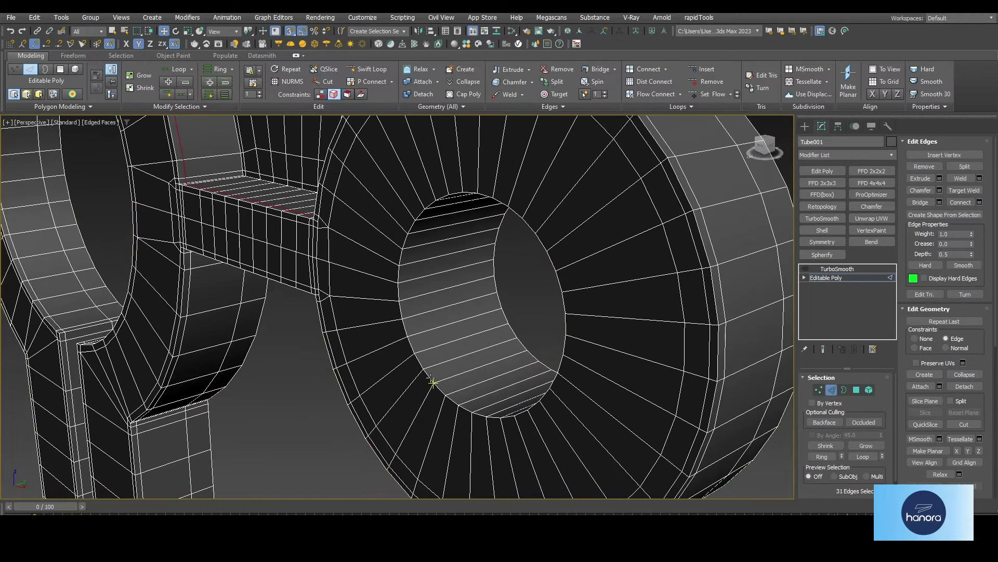
double_click(429, 380)
scroll(596, 392, "down", 5)
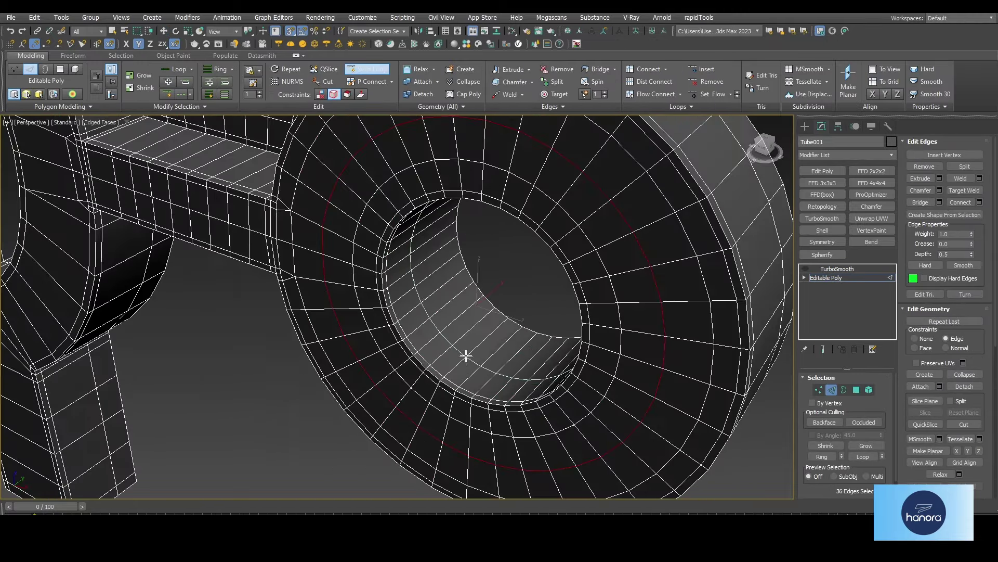
middle_click_drag(596, 392, 380, 370, "alt")
scroll(416, 348, "up", 5)
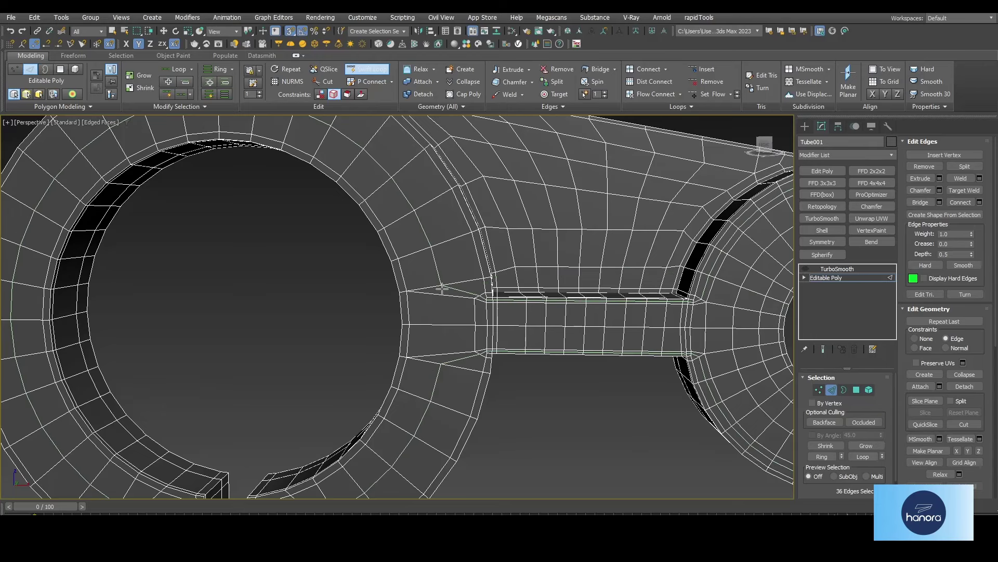
key("w")
left_click(489, 287)
scroll(488, 288, "up", 3)
scroll(458, 380, "up", 3)
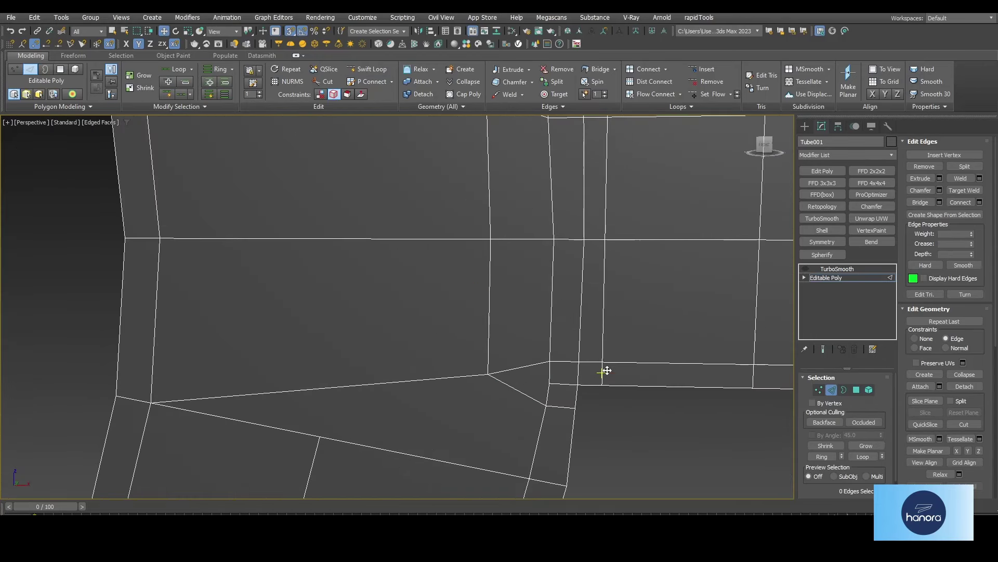
key("1")
scroll(604, 370, "down", 2)
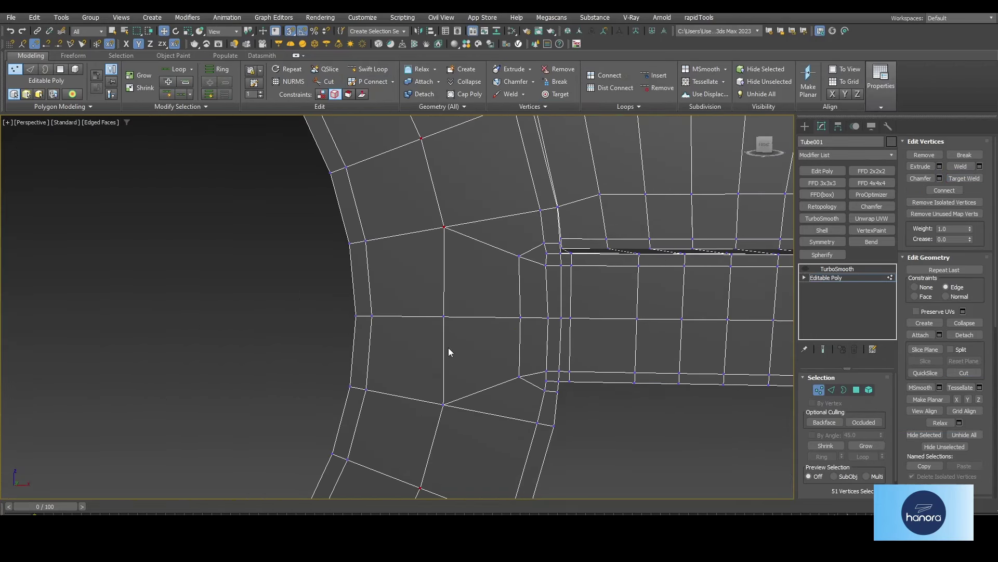
scroll(485, 318, "down", 6)
Step: Return to the TurboSmooth level and show the link with Default Shading (F4)
left_click(837, 269)
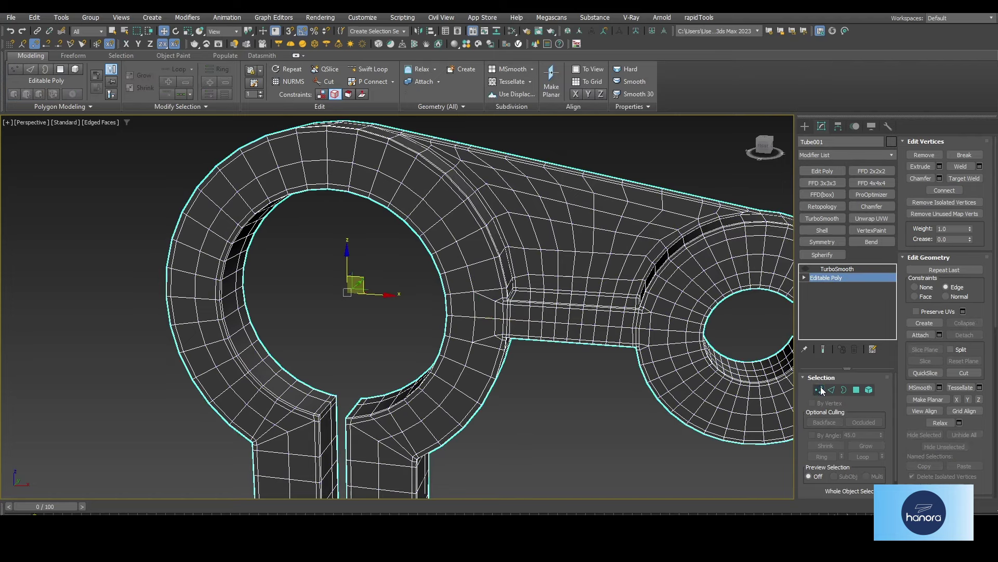
mouse_move(695, 347)
middle_mouse_down()
mouse_move(606, 350)
mouse_move(716, 419)
mouse_move(677, 454)
middle_mouse_up()
key("F4")
scroll(606, 352, "down", 2)
scroll(588, 359, "up", 3)
mouse_move(588, 358)
middle_mouse_down("alt")
mouse_move(504, 298)
mouse_move(660, 383)
mouse_move(680, 406)
mouse_move(544, 397)
mouse_move(551, 357)
middle_mouse_up("alt")
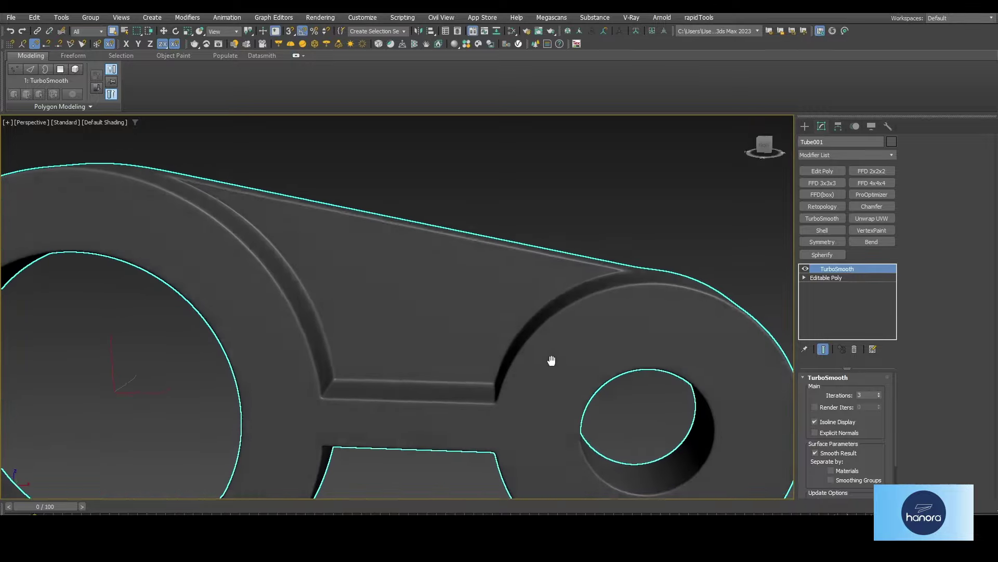
scroll(542, 350, "up", 3)
scroll(503, 349, "down", 2)
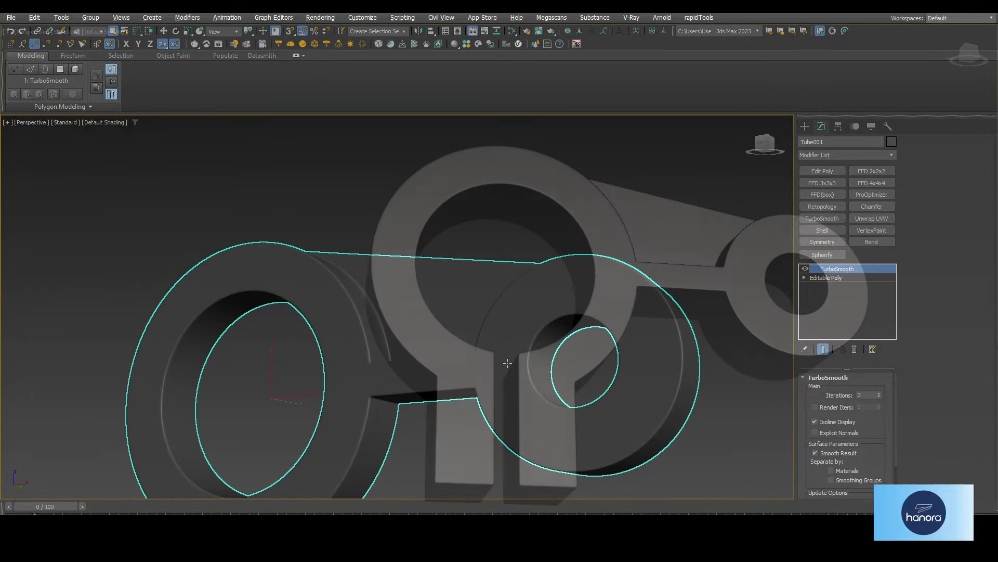